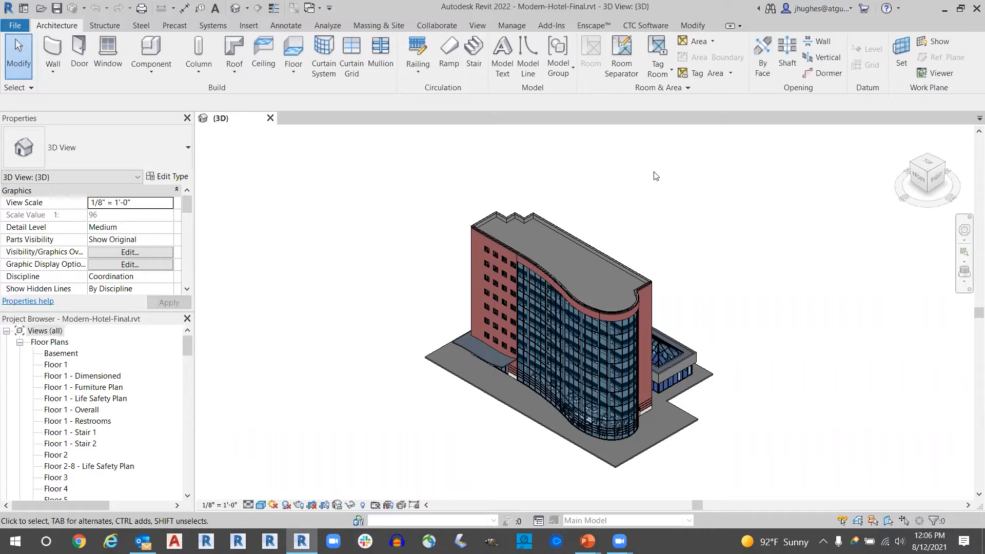
- Look through the families in the Project Browser, including the expanded Annotation Symbols category
{"action": "scroll", "coordinate": [188, 369], "scroll_direction": "down", "scroll_amount": 1}
{"action": "left_click_drag", "start_coordinate": [188, 366], "coordinate": [188, 494]}
{"action": "scroll", "coordinate": [110, 443], "scroll_direction": "up", "scroll_amount": 8}
{"action": "scroll", "coordinate": [109, 445], "scroll_direction": "up", "scroll_amount": 3}
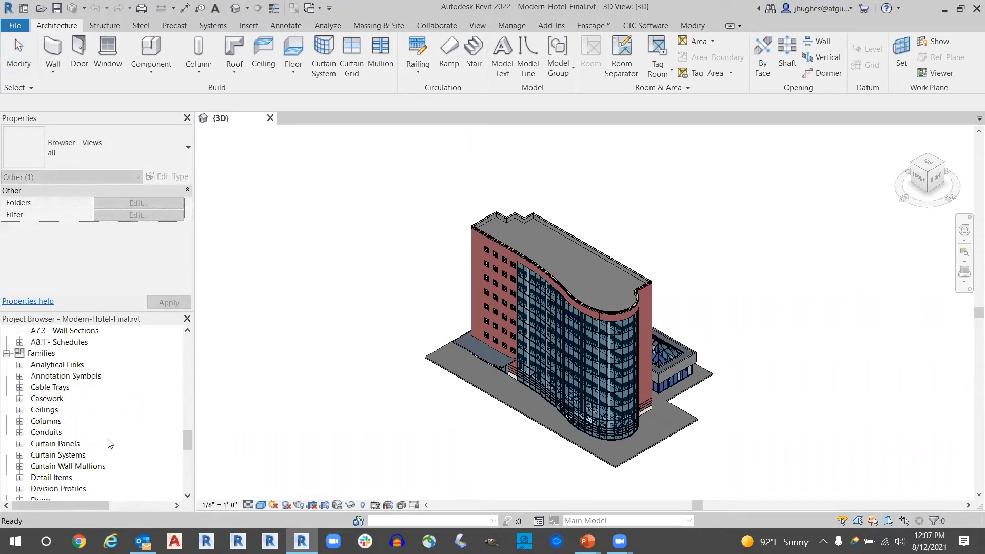
{"action": "left_click", "coordinate": [37, 379]}
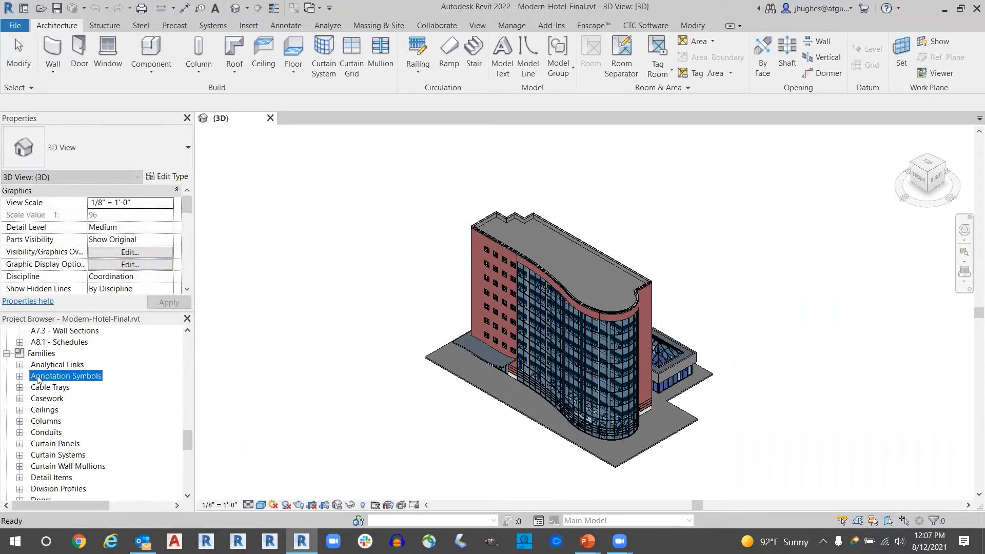
{"action": "left_click", "coordinate": [20, 377]}
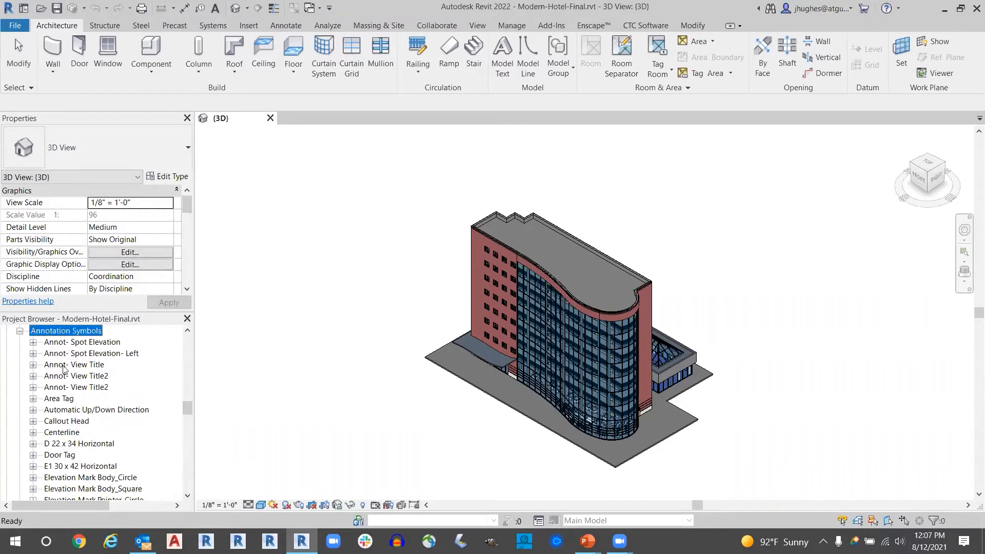
{"action": "scroll", "coordinate": [81, 401], "scroll_direction": "down", "scroll_amount": 3}
{"action": "scroll", "coordinate": [81, 401], "scroll_direction": "down", "scroll_amount": 10}
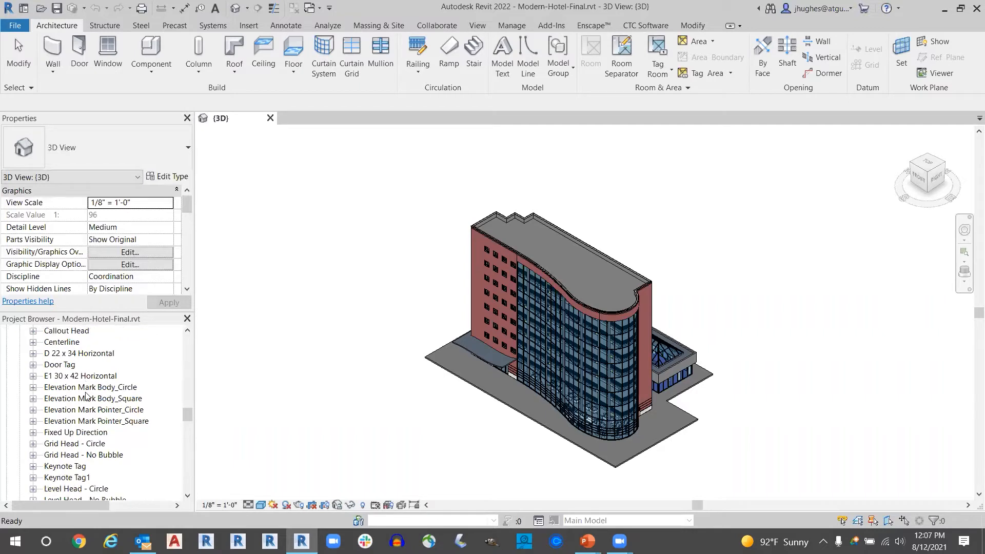
{"action": "scroll", "coordinate": [89, 395], "scroll_direction": "down", "scroll_amount": 12}
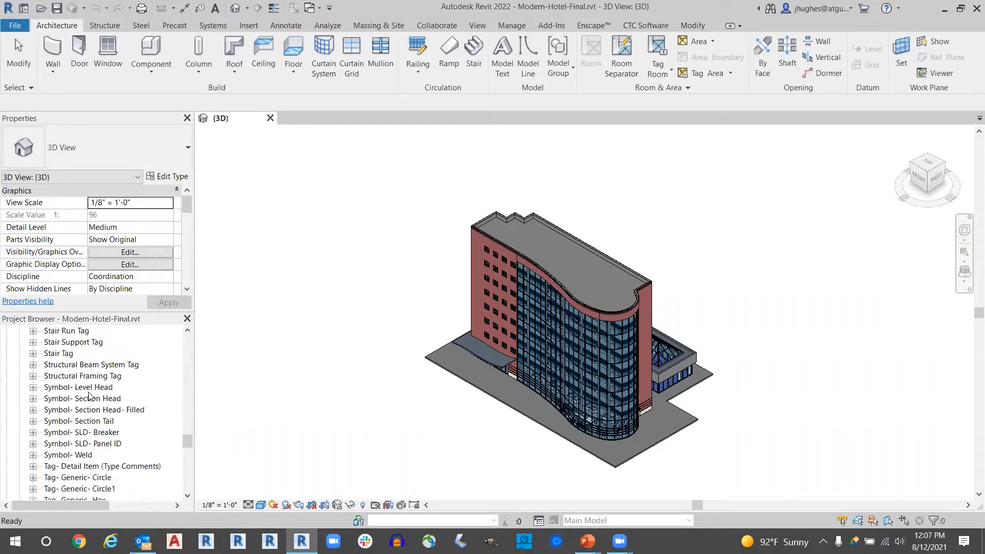
{"action": "scroll", "coordinate": [89, 395], "scroll_direction": "down", "scroll_amount": 9}
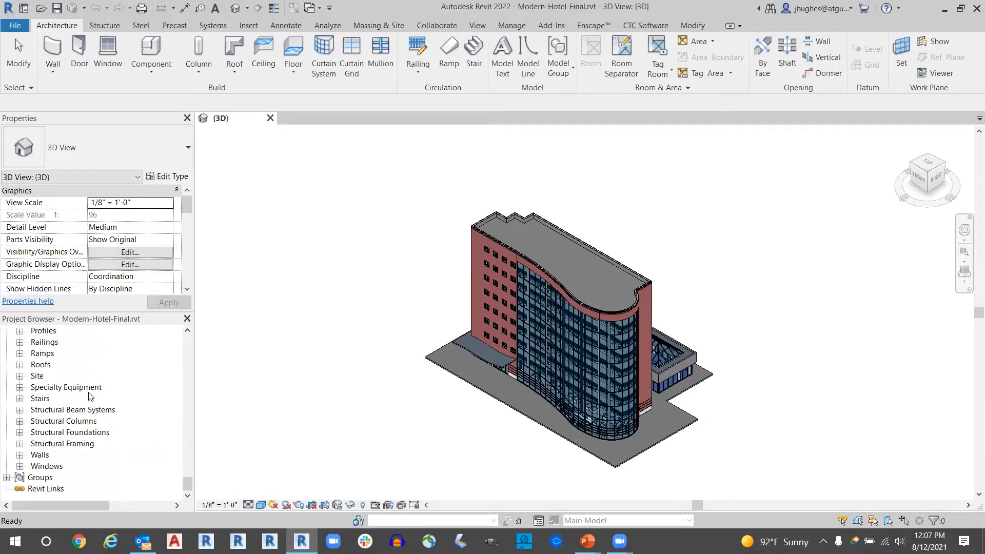
- Expand Specialty Equipment and its Elevator-Door-Center family to view the family's types and available commands
{"action": "left_click", "coordinate": [49, 389]}
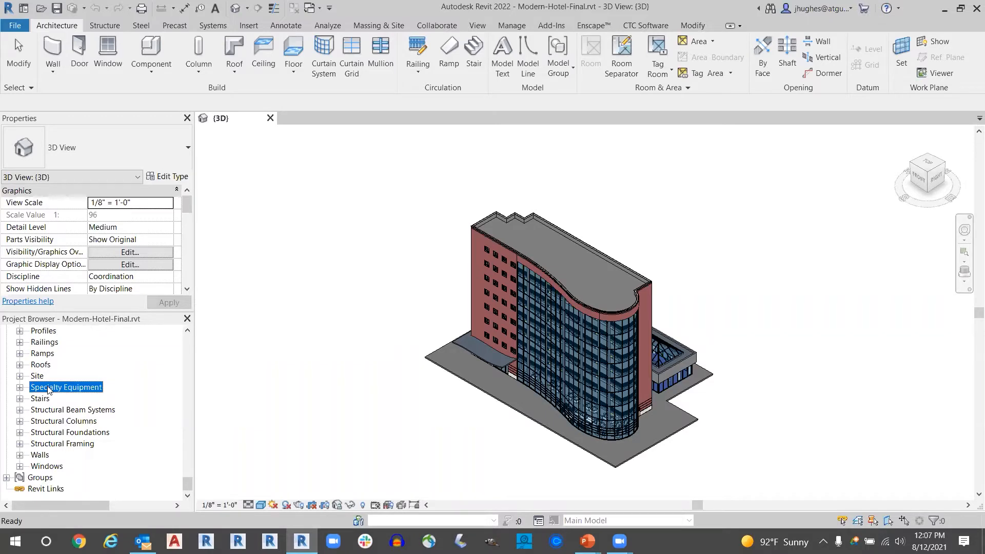
{"action": "left_click", "coordinate": [20, 387]}
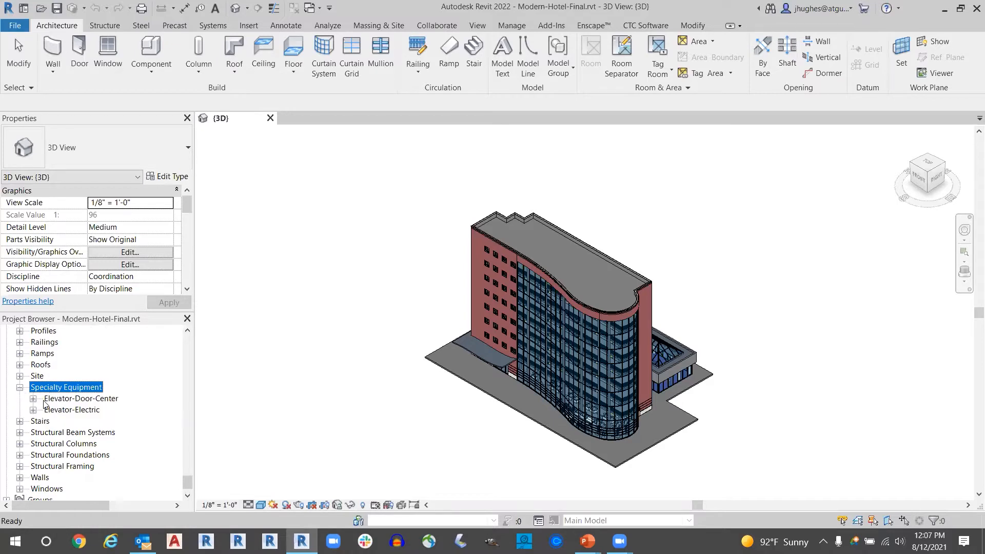
{"action": "left_click", "coordinate": [33, 399]}
{"action": "left_click", "coordinate": [77, 401]}
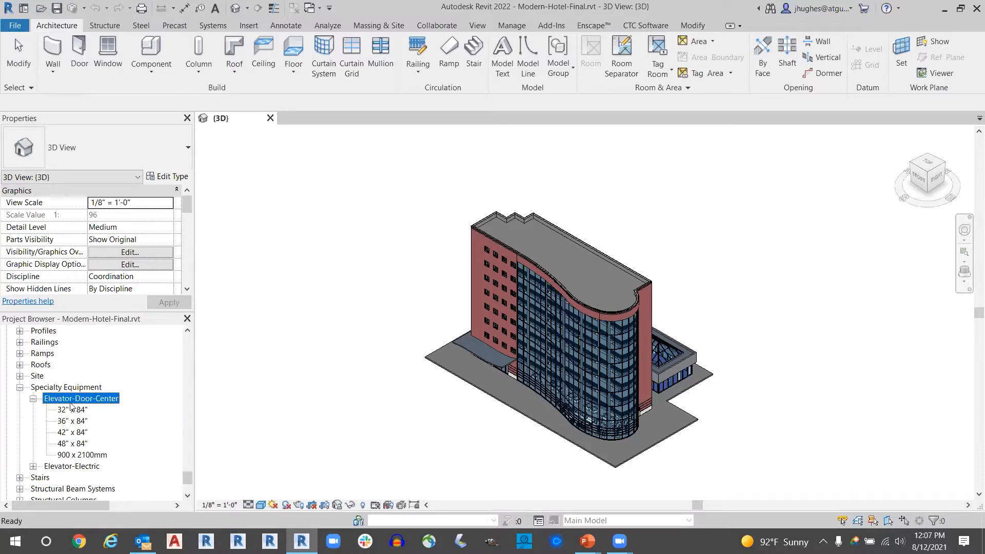
{"action": "right_click", "coordinate": [80, 402]}
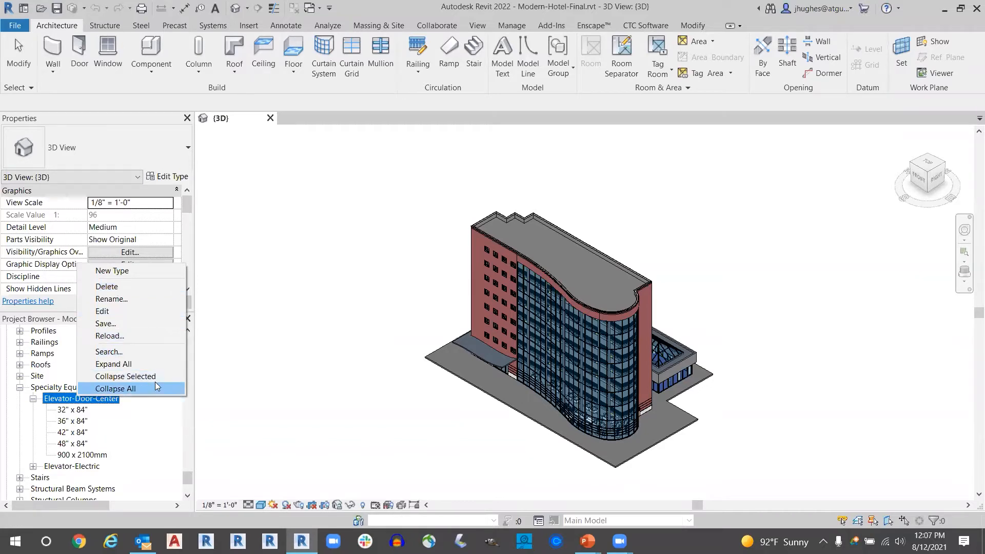
{"action": "key", "text": "ctrl"}
{"action": "key", "text": "ctrl"}
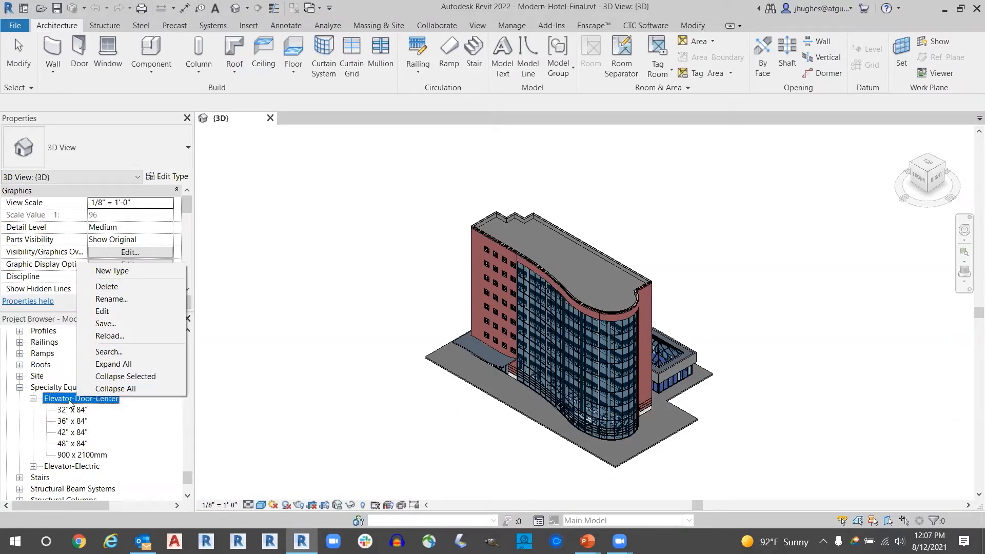
{"action": "left_click", "coordinate": [70, 404]}
{"action": "key", "text": "ctrl"}
{"action": "key", "text": "ctrl"}
{"action": "key", "text": "ctrl"}
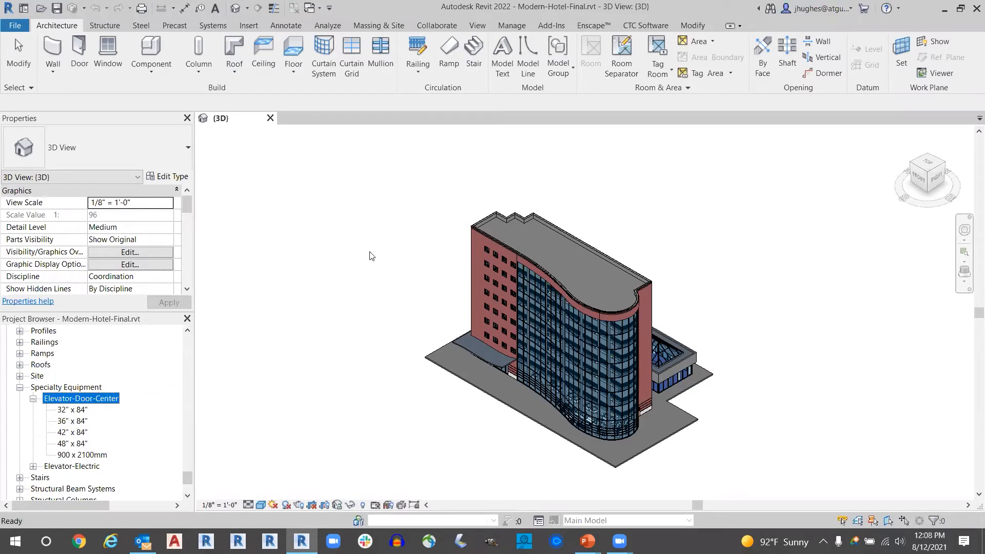
{"action": "left_click", "coordinate": [399, 208]}
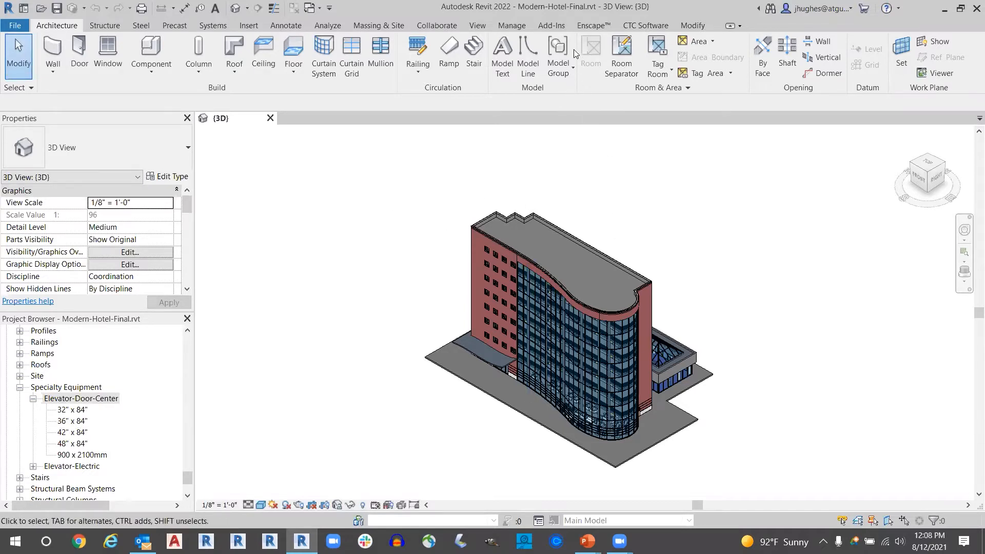
- Open Purge Unused, uncheck every item, and examine the unused Text styles under Other Styles
{"action": "left_click", "coordinate": [519, 24]}
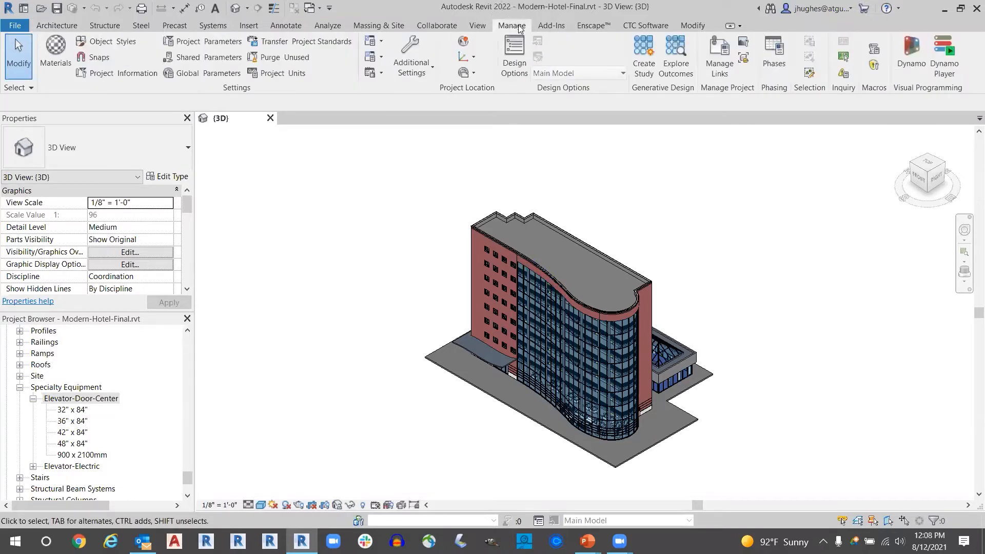
{"action": "left_click", "coordinate": [274, 59]}
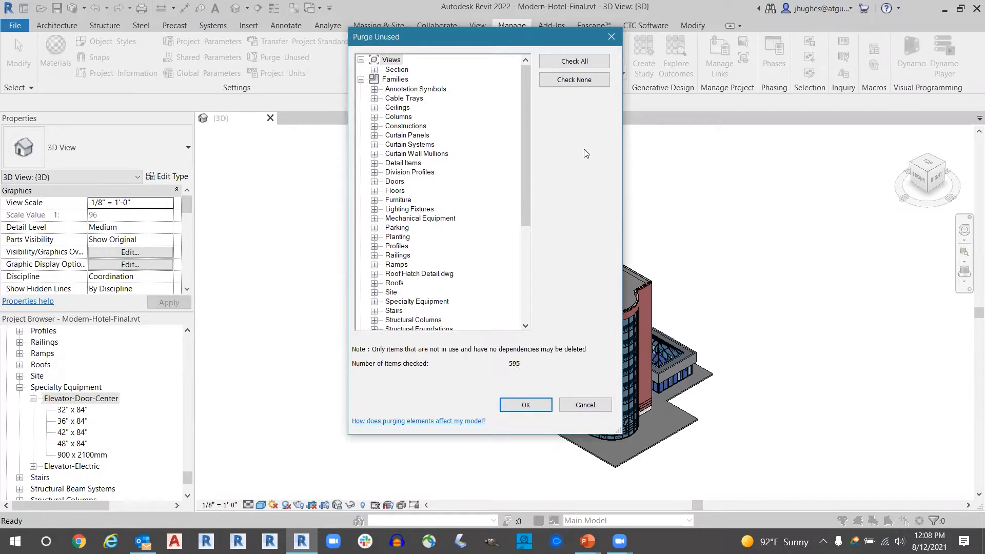
{"action": "left_click", "coordinate": [564, 82]}
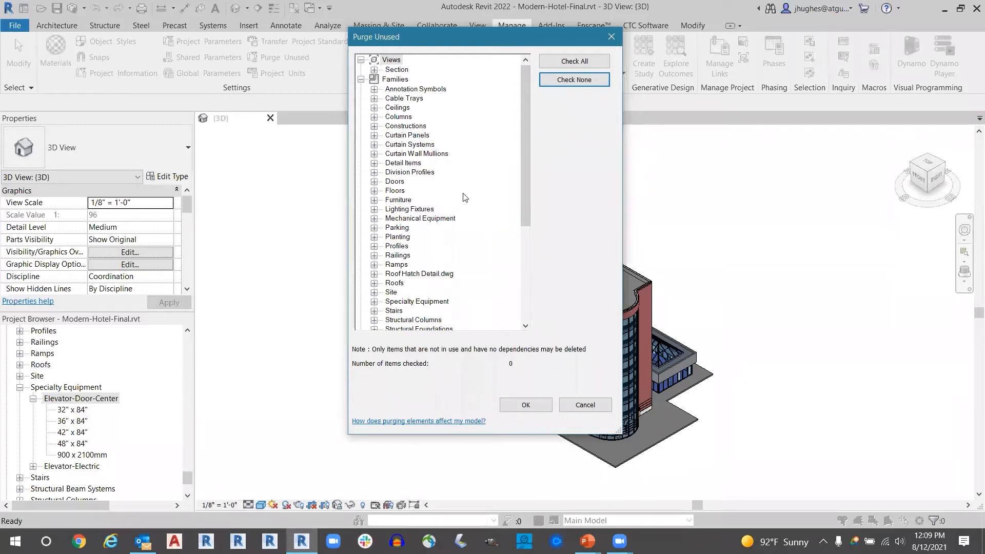
{"action": "left_click", "coordinate": [407, 172]}
{"action": "scroll", "coordinate": [421, 219], "scroll_direction": "down", "scroll_amount": 6}
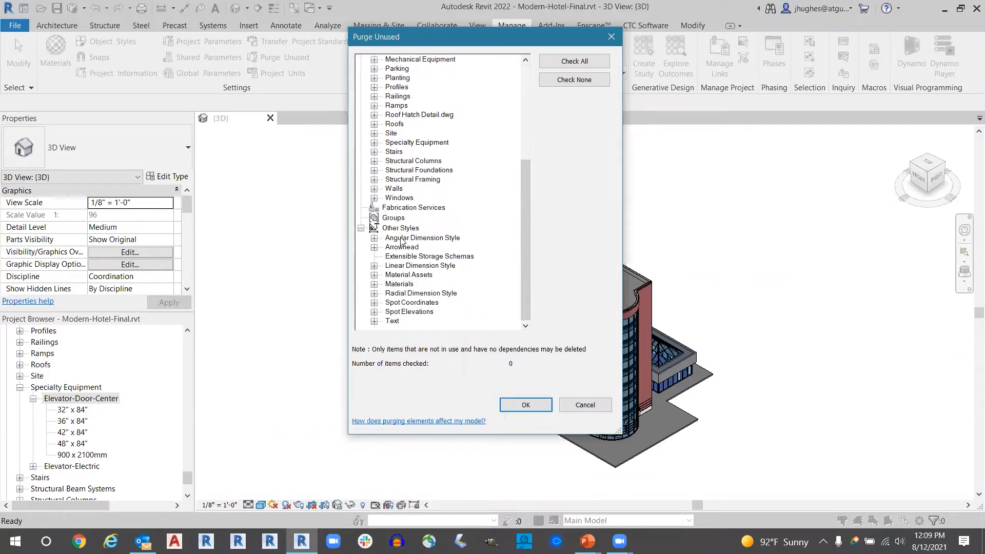
{"action": "left_click", "coordinate": [388, 321]}
{"action": "left_click", "coordinate": [374, 322]}
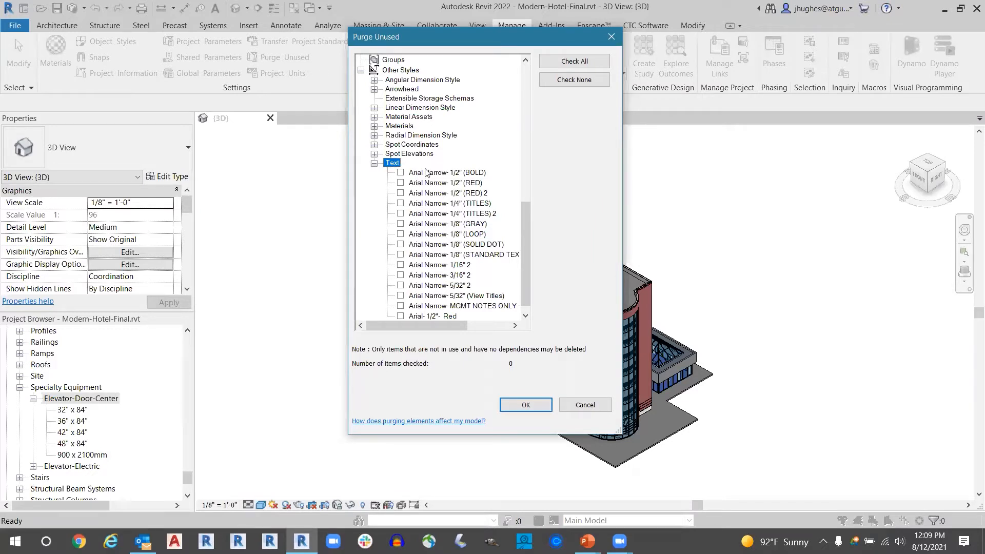
{"action": "left_click", "coordinate": [374, 162]}
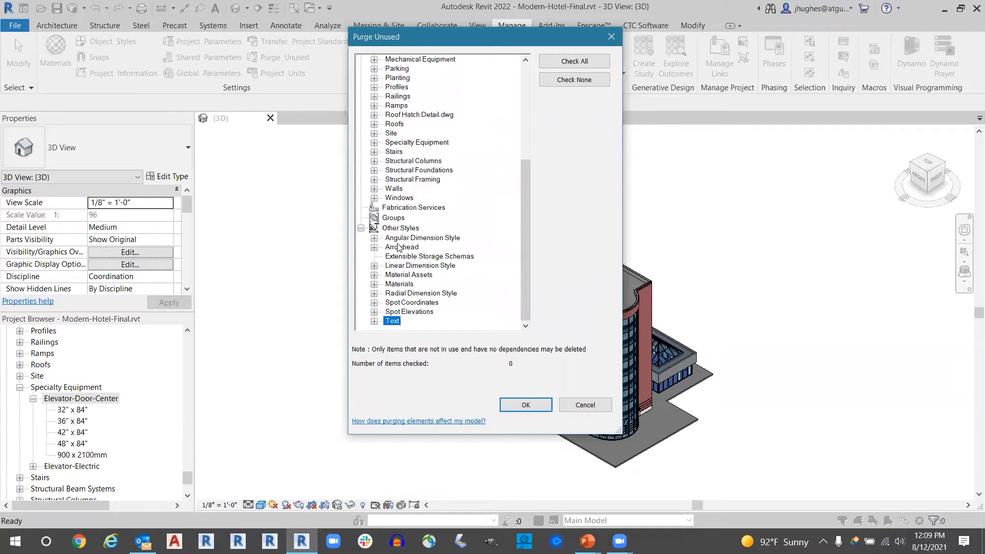
- Examine the unused Linear Dimension Style entries and cancel the purge
{"action": "left_click", "coordinate": [374, 265]}
{"action": "left_click", "coordinate": [412, 274]}
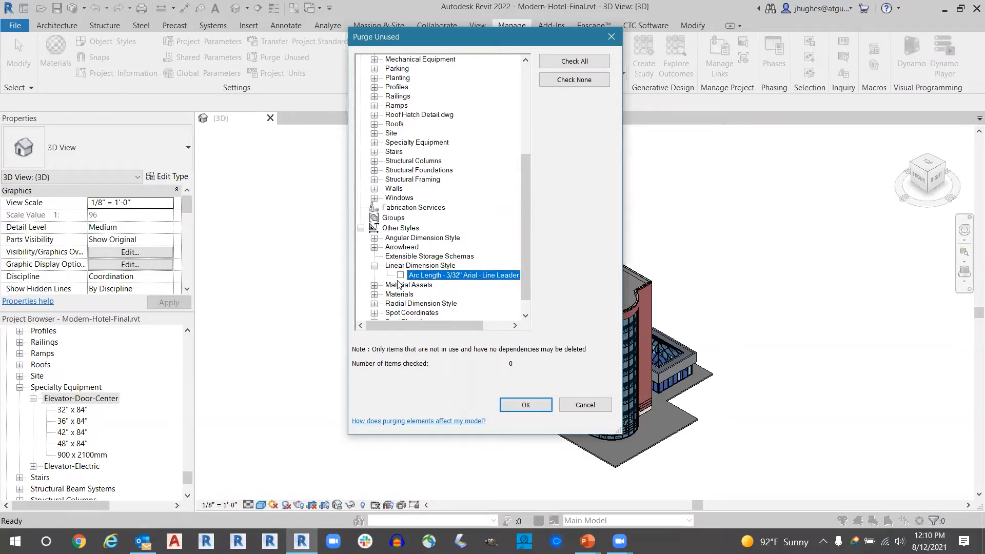
{"action": "left_click", "coordinate": [401, 276]}
{"action": "left_click", "coordinate": [374, 266]}
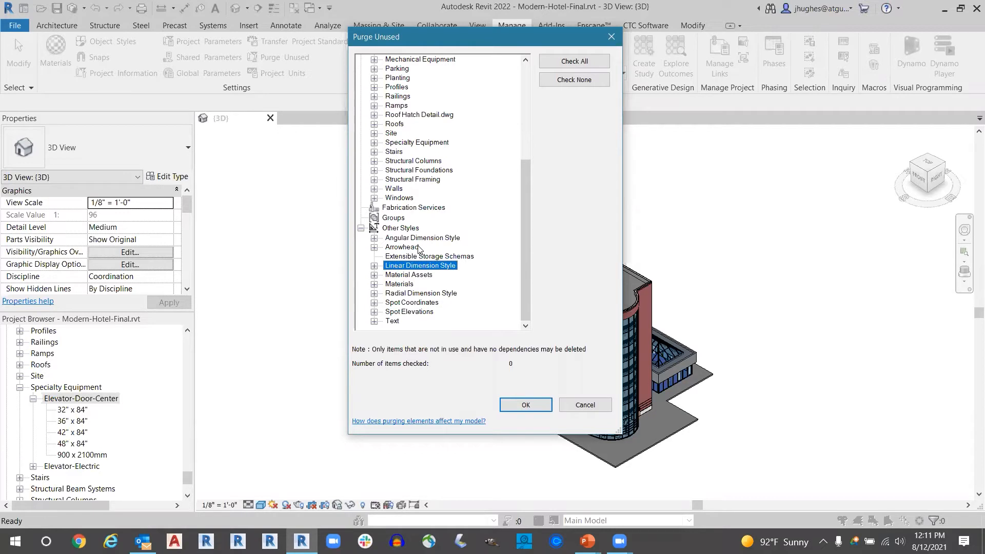
{"action": "left_click", "coordinate": [585, 406]}
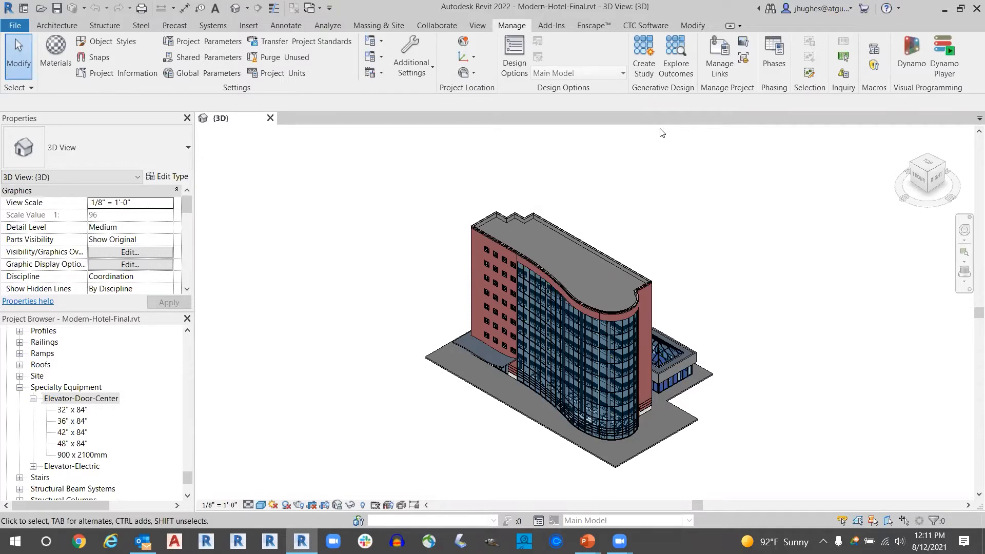
- Display the CTC Software tools
{"action": "left_click", "coordinate": [632, 27]}
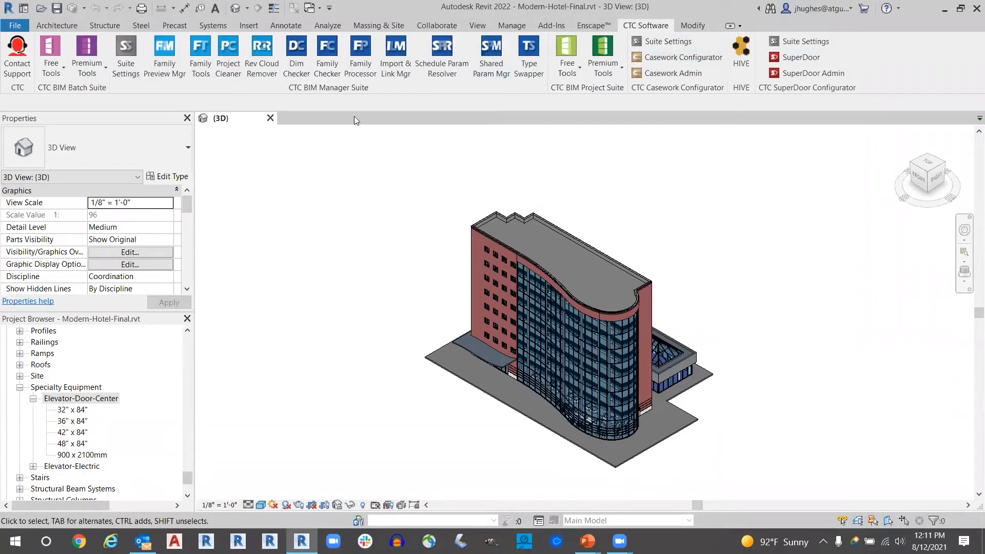
- Float the CTC BIM Manager Suite tool group over the 3D view and dock it back
{"action": "left_click", "coordinate": [309, 86]}
{"action": "left_click_drag", "start_coordinate": [313, 90], "coordinate": [428, 208]}
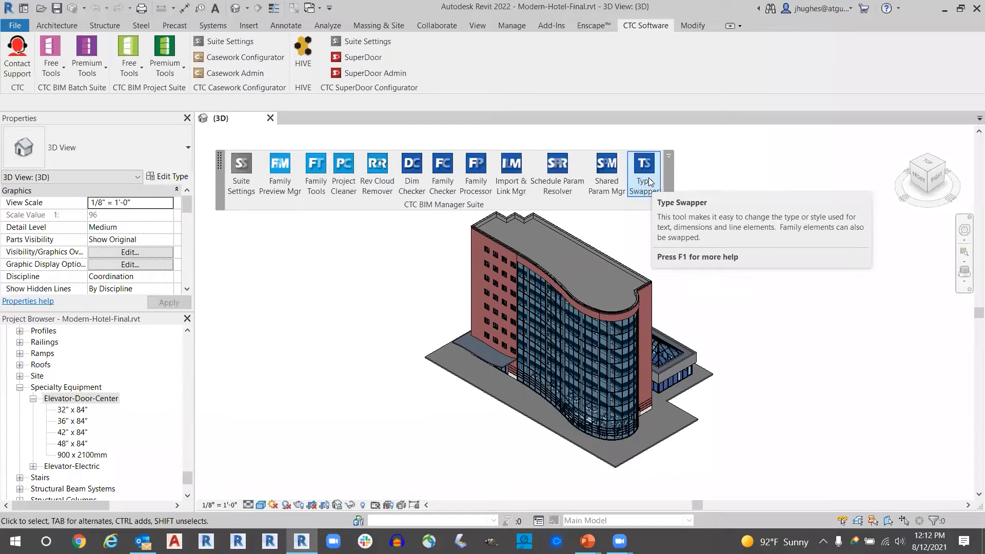
{"action": "left_click_drag", "start_coordinate": [219, 183], "coordinate": [201, 64]}
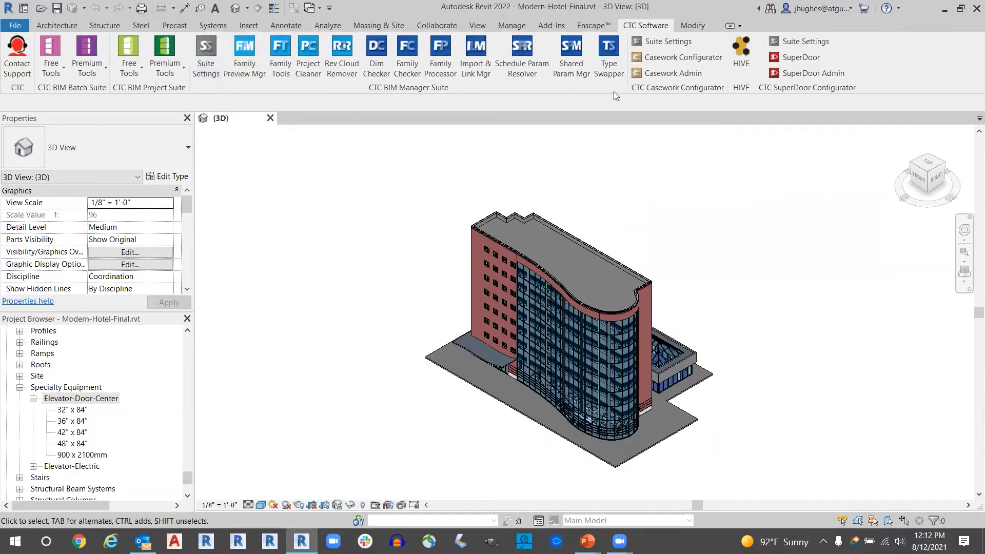
- Open Type Swapper on the Duplicate Families list with Delete duplicate families enabled
{"action": "left_click", "coordinate": [609, 54]}
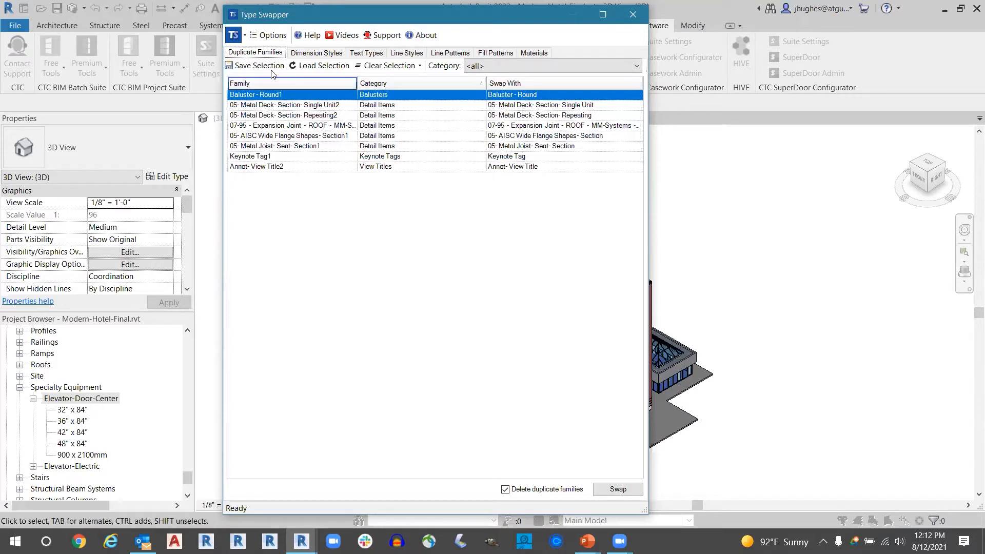
{"action": "left_click", "coordinate": [254, 52]}
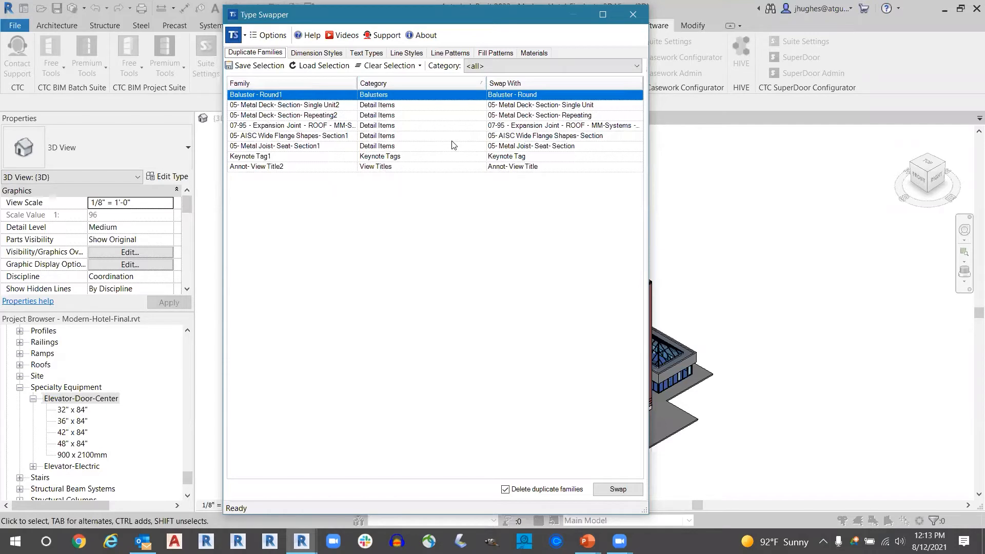
{"action": "left_click", "coordinate": [505, 490]}
{"action": "left_click", "coordinate": [506, 489]}
- Swap all listed duplicate families with their originals, keeping Baluster - Round as the replacement for Baluster - Round1, and approve deleting the duplicates
{"action": "left_click", "coordinate": [638, 96]}
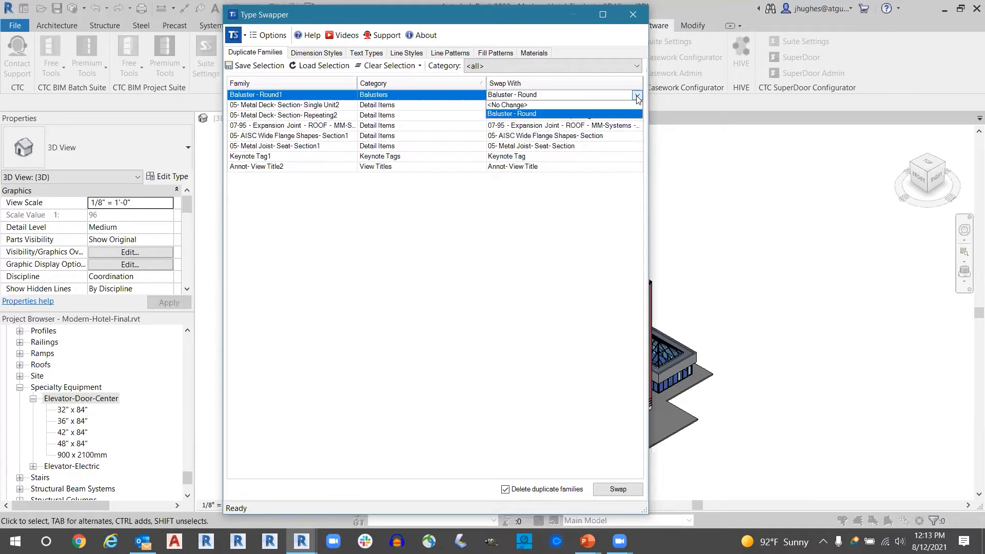
{"action": "left_click", "coordinate": [528, 105]}
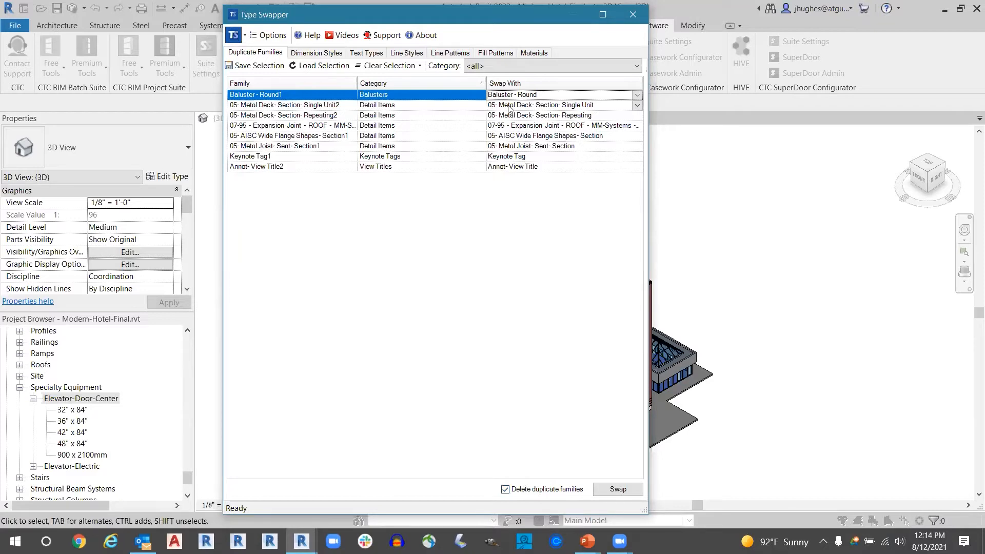
{"action": "left_click", "coordinate": [291, 95]}
{"action": "left_click", "coordinate": [611, 487]}
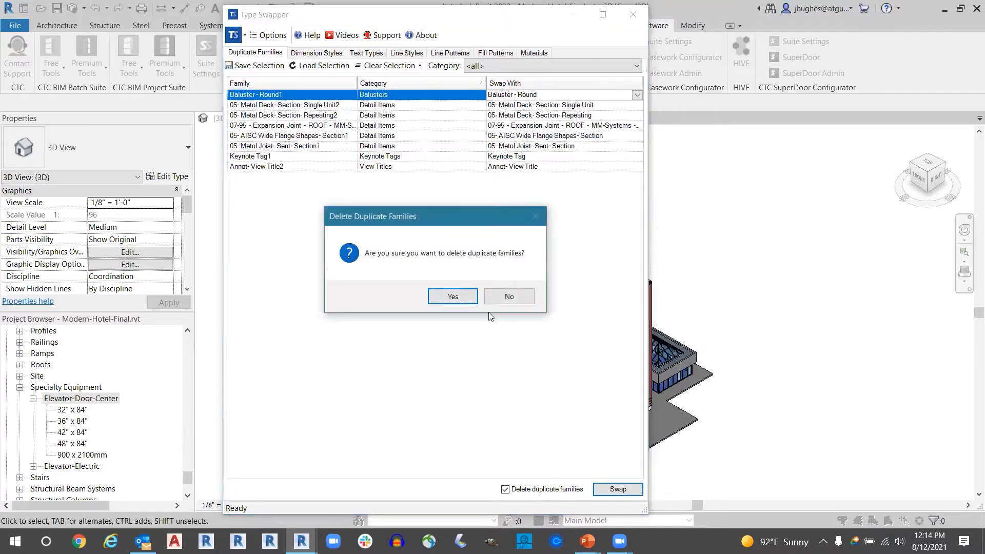
{"action": "left_click", "coordinate": [453, 296]}
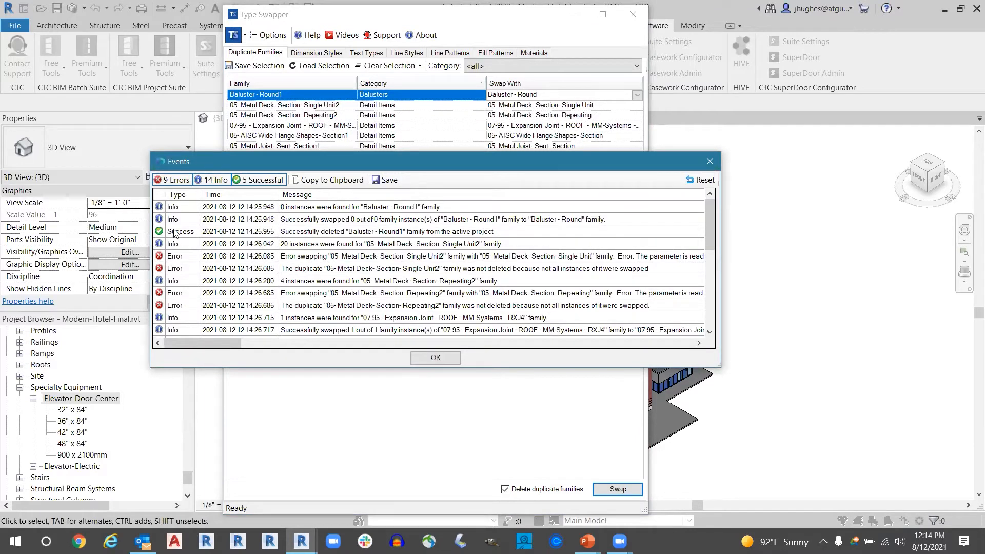
- Review the event log of the family swap and close it
{"action": "scroll", "coordinate": [241, 261], "scroll_direction": "down", "scroll_amount": 5}
{"action": "scroll", "coordinate": [241, 262], "scroll_direction": "down", "scroll_amount": 1}
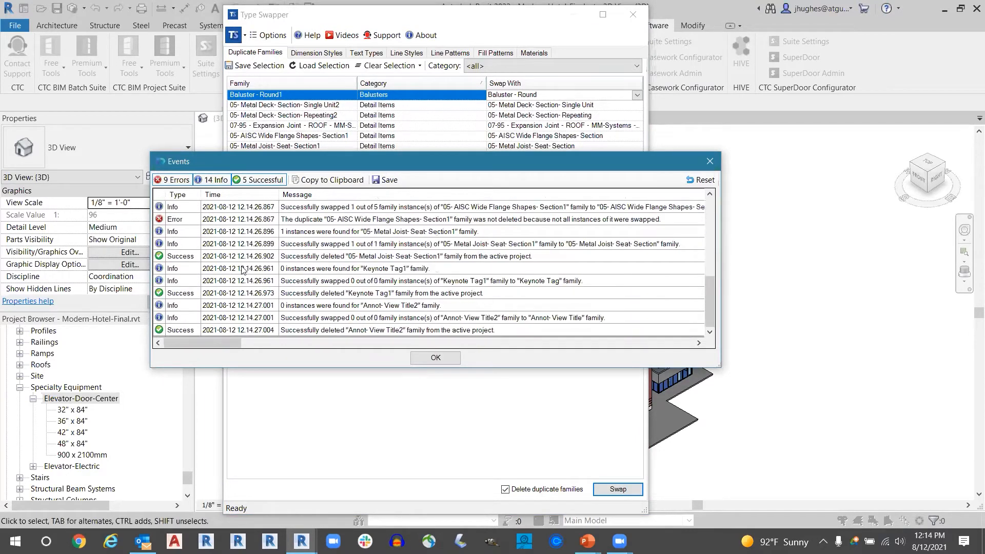
{"action": "scroll", "coordinate": [240, 269], "scroll_direction": "up", "scroll_amount": 6}
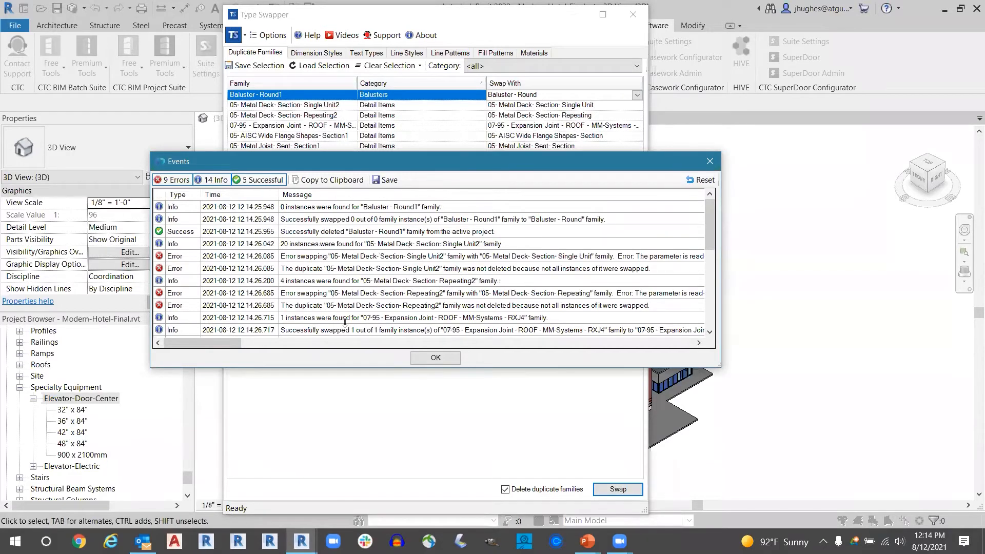
{"action": "left_click", "coordinate": [428, 358]}
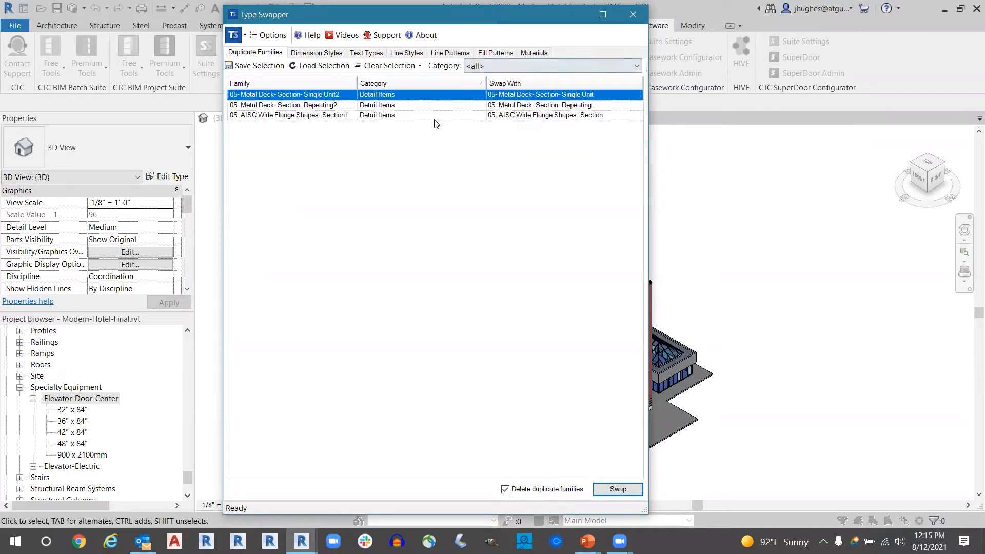
- Review the dimension styles list in Type Swapper and sort it by usage count in descending order
{"action": "left_click", "coordinate": [535, 56]}
{"action": "left_click", "coordinate": [324, 54]}
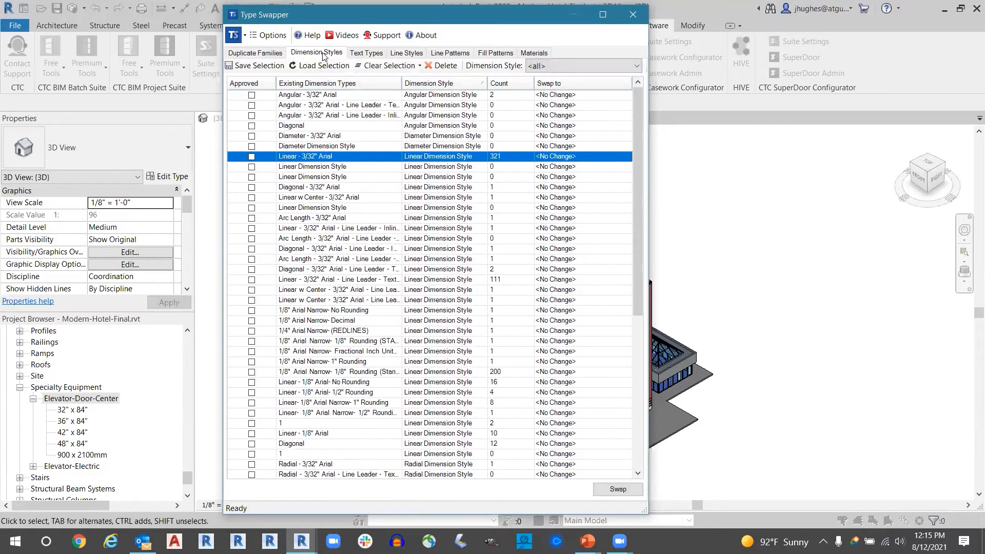
{"action": "scroll", "coordinate": [393, 206], "scroll_direction": "down", "scroll_amount": 5}
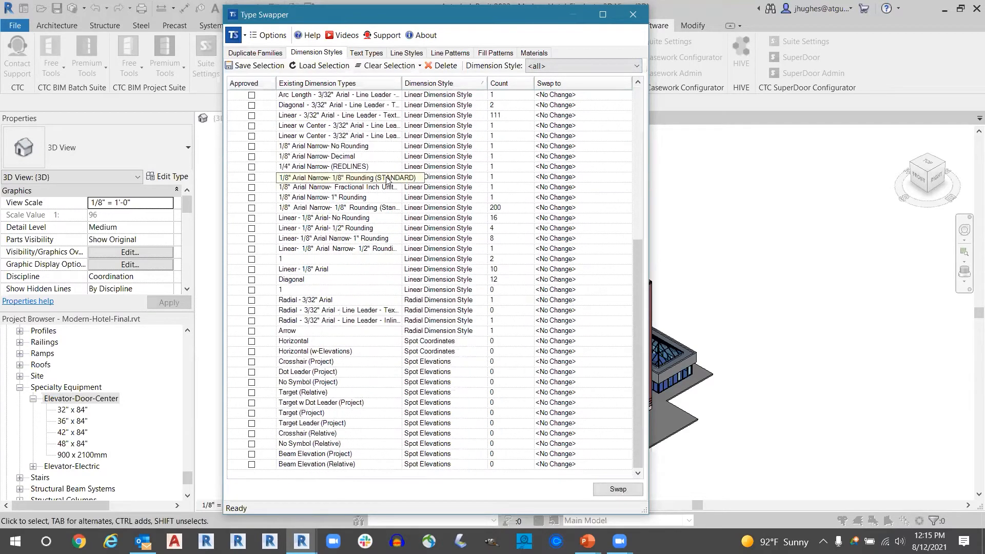
{"action": "scroll", "coordinate": [394, 210], "scroll_direction": "up", "scroll_amount": 5}
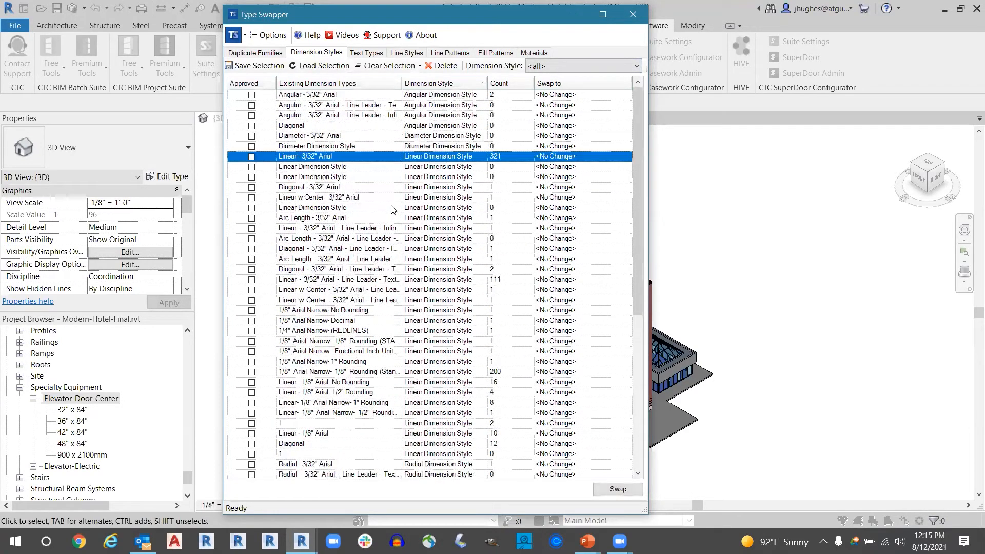
{"action": "left_click", "coordinate": [366, 53]}
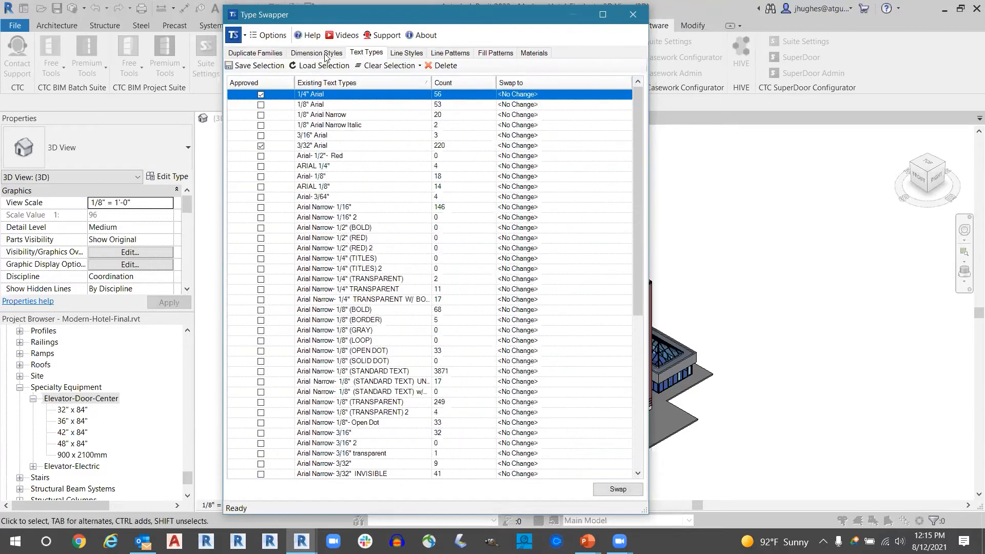
{"action": "left_click", "coordinate": [325, 53]}
{"action": "scroll", "coordinate": [337, 212], "scroll_direction": "down", "scroll_amount": 5}
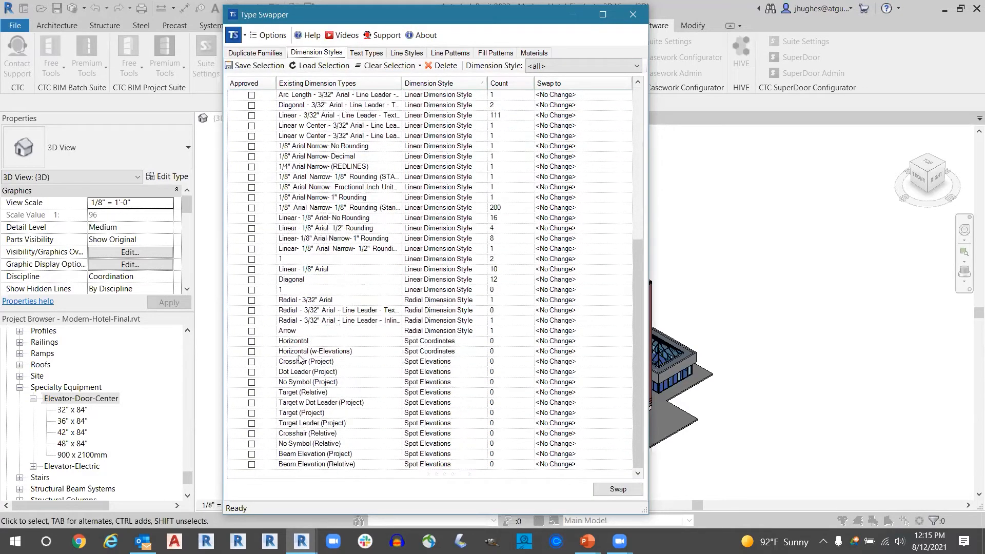
{"action": "scroll", "coordinate": [337, 185], "scroll_direction": "up", "scroll_amount": 5}
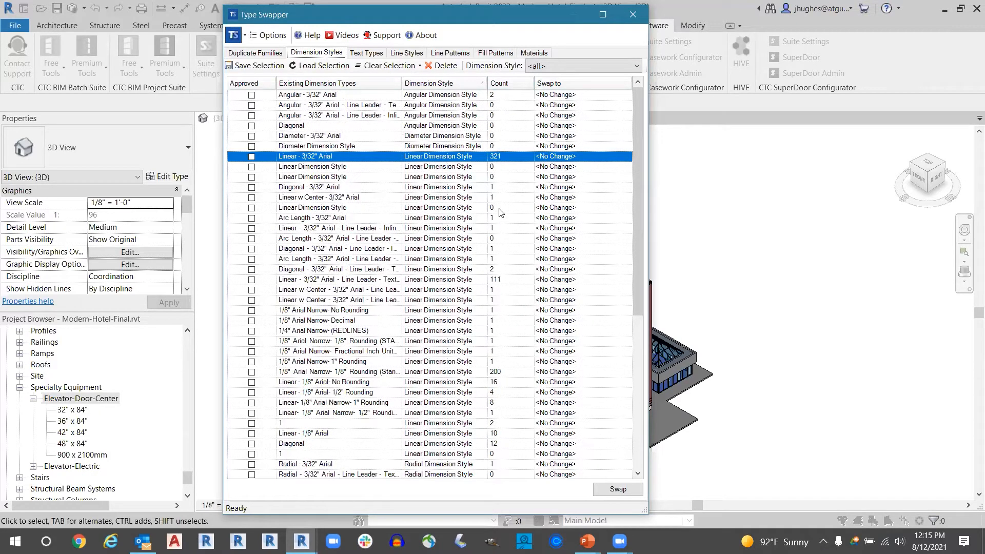
{"action": "left_click", "coordinate": [510, 85]}
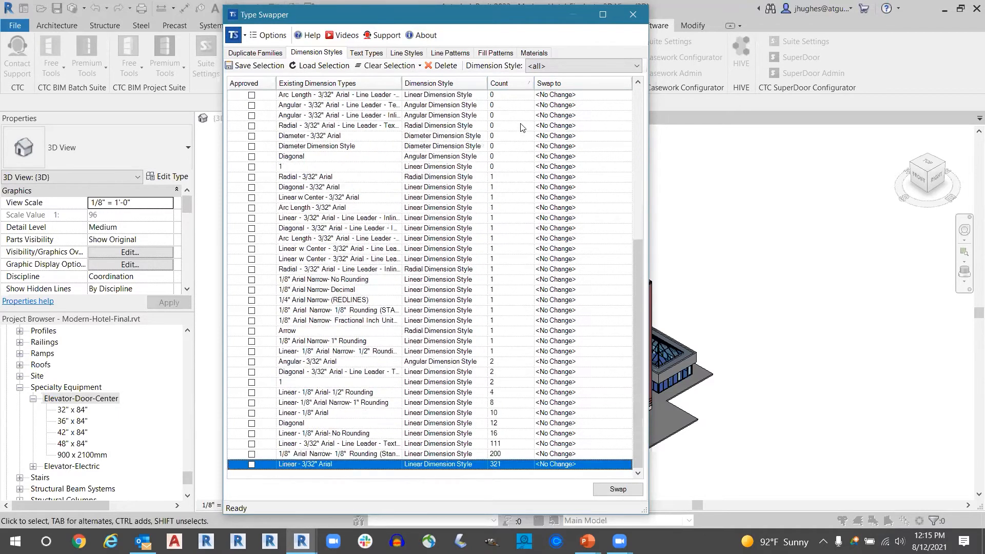
{"action": "left_click", "coordinate": [511, 84]}
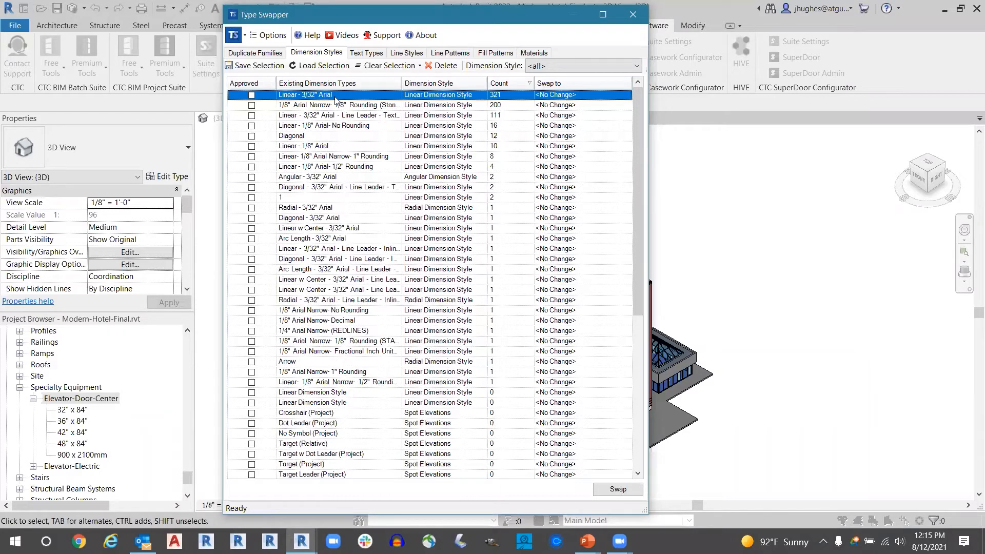
- Examine the replacement styles offered for the 1/8" Arial Narrow- 1/8" Rounding (Standard 2) dimension style
{"action": "left_click", "coordinate": [310, 106]}
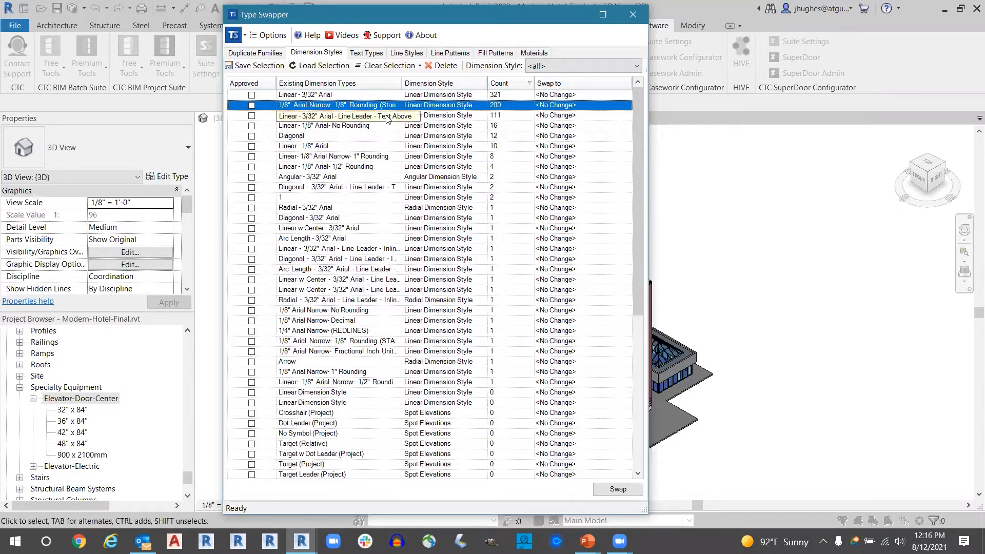
{"action": "key", "text": "ctrl"}
{"action": "key", "text": "ctrl"}
{"action": "key", "text": "ctrl"}
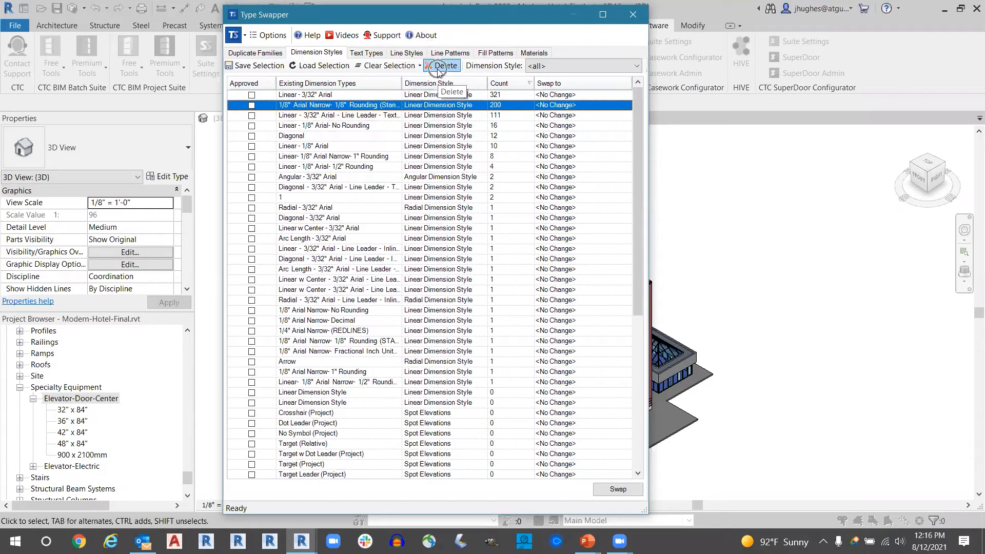
{"action": "key", "text": "ctrl"}
{"action": "key", "text": "ctrl"}
{"action": "key", "text": "ctrl"}
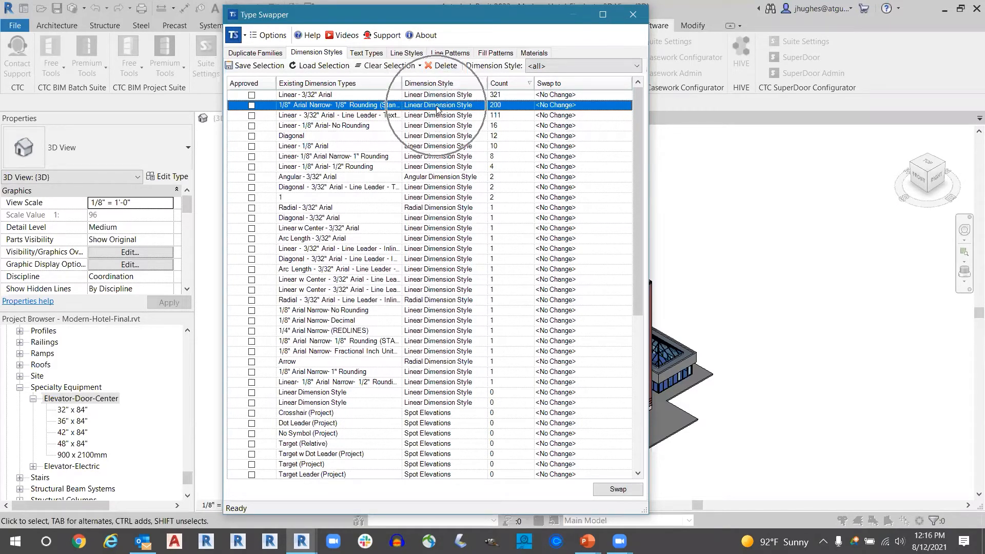
{"action": "key", "text": "ctrl"}
{"action": "key", "text": "ctrl"}
{"action": "left_click", "coordinate": [628, 106]}
{"action": "left_click", "coordinate": [628, 106]}
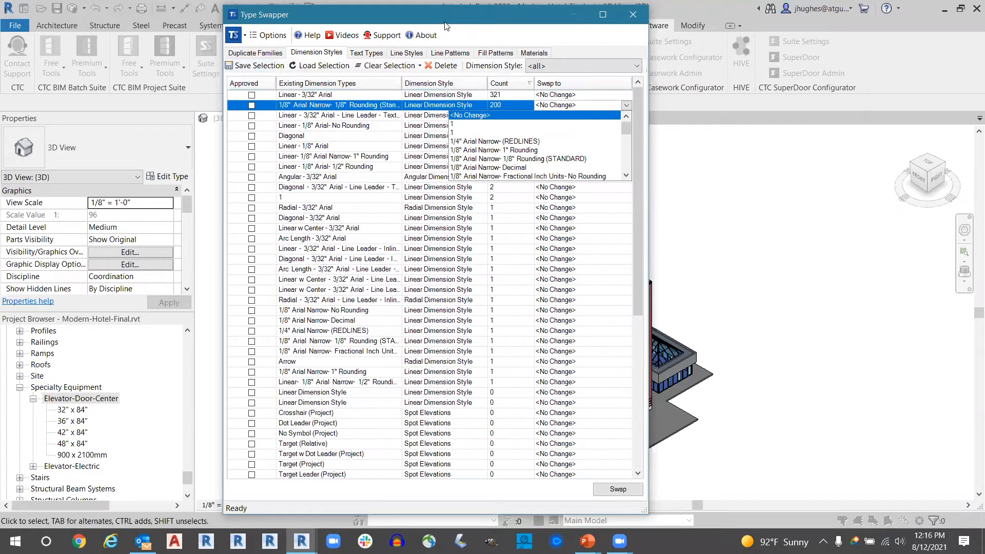
- Mark as approved Linear - 3/32" Arial, Linear - 3/32" Arial - Line Leader - Text Above, Linear - 1/8" Arial- No Rounding and Linear - 1/8" Arial
{"action": "left_click", "coordinate": [251, 95]}
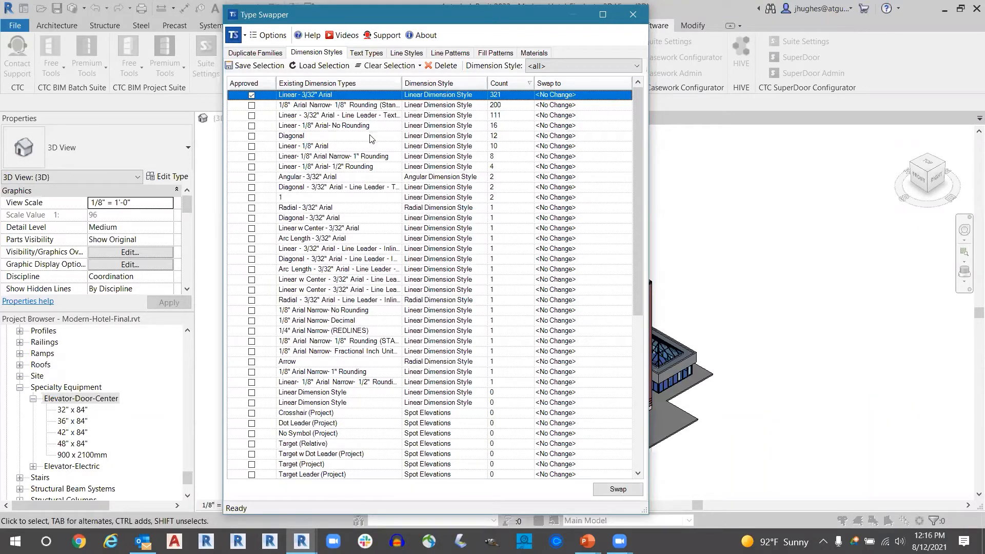
{"action": "left_click", "coordinate": [252, 115]}
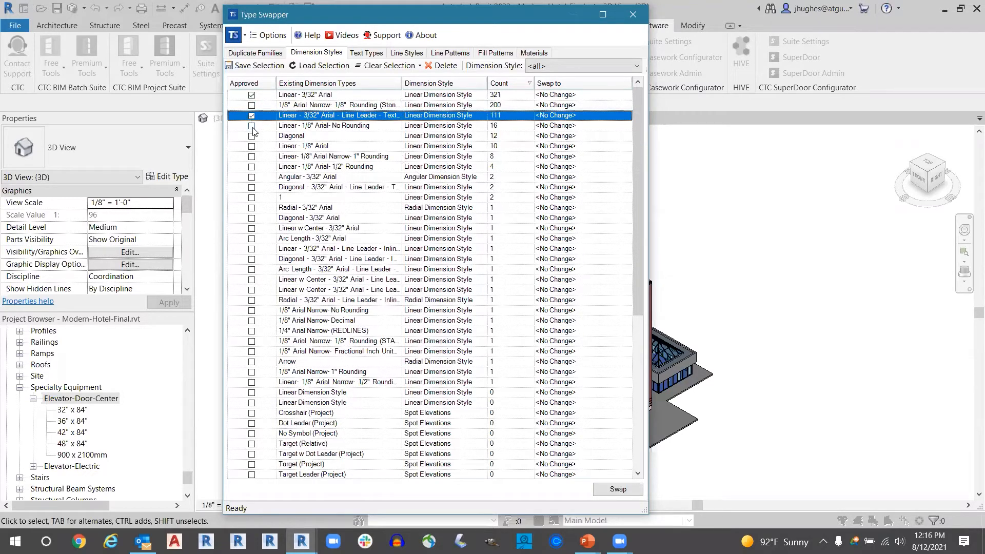
{"action": "left_click", "coordinate": [252, 126]}
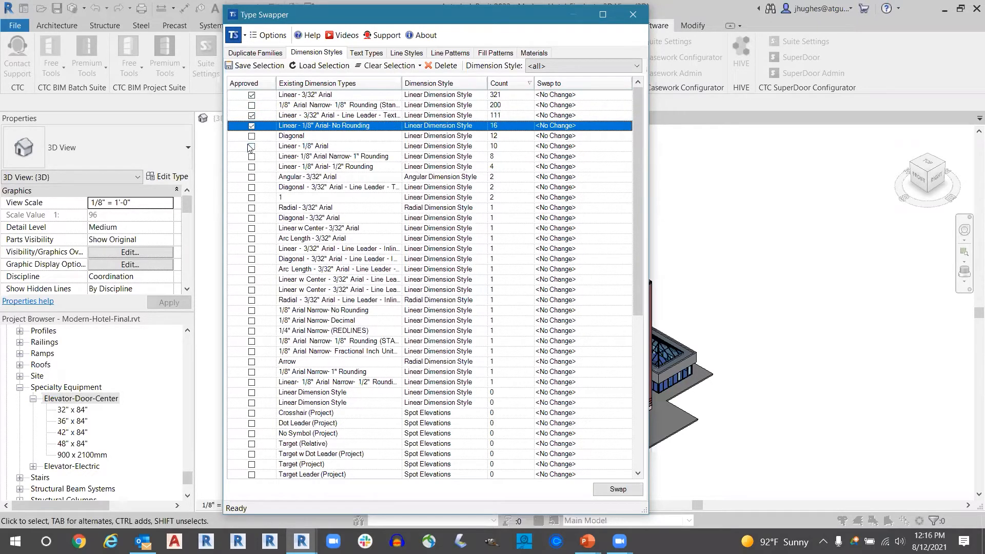
{"action": "left_click", "coordinate": [251, 147]}
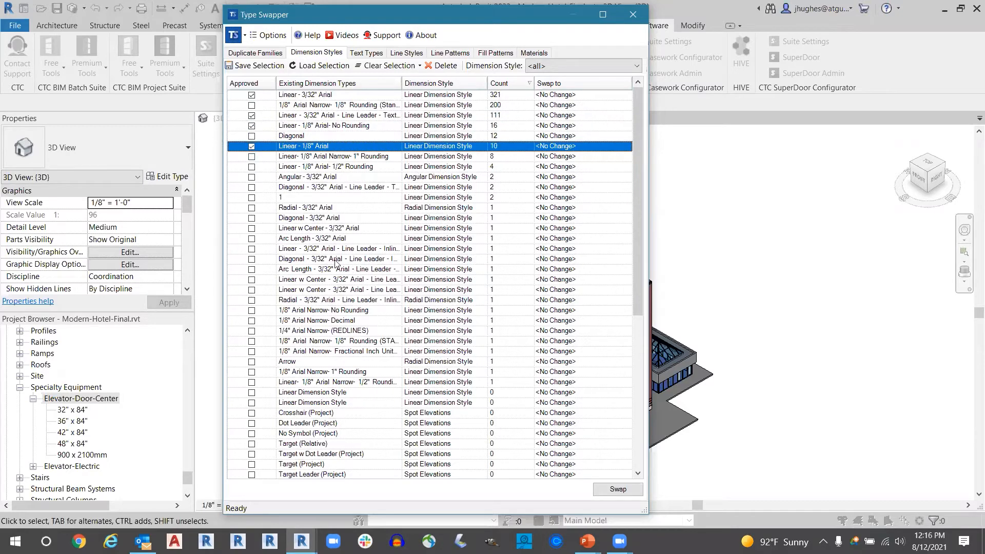
{"action": "left_click", "coordinate": [318, 261]}
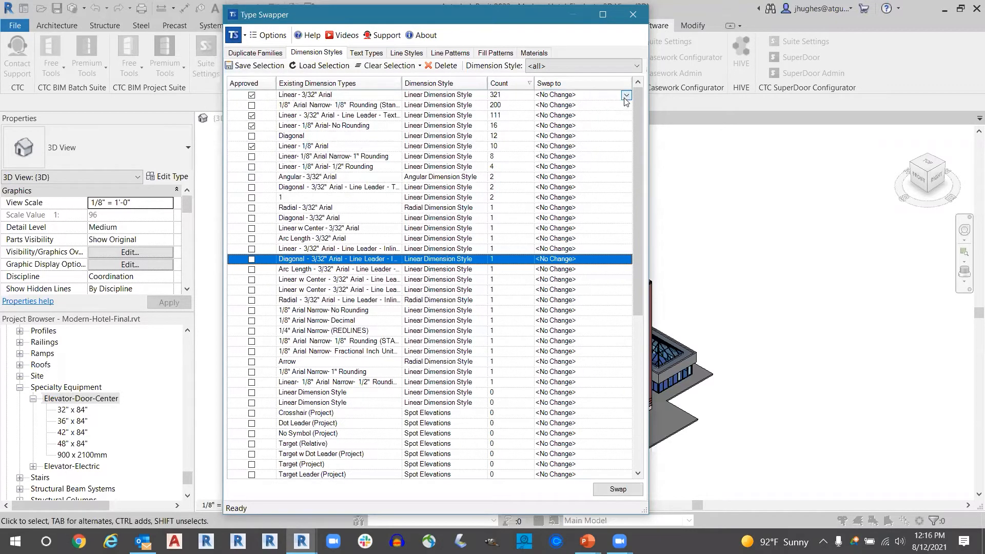
- Set the 1/8" Arial Narrow- 1/8" Rounding (Standard 2) dimension style to swap to Linear - 3/32" Arial
{"action": "left_click", "coordinate": [625, 95]}
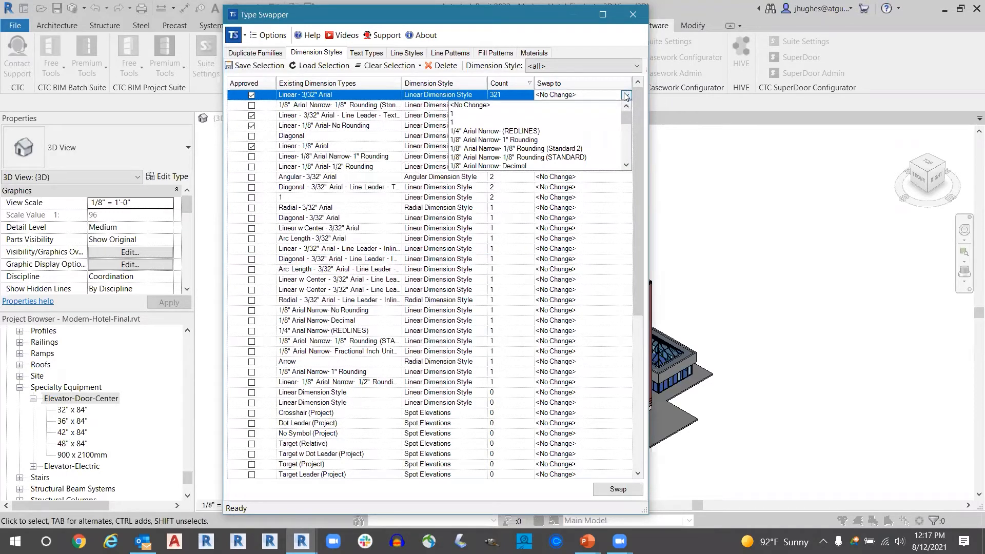
{"action": "left_click", "coordinate": [625, 95]}
{"action": "left_click", "coordinate": [626, 105]}
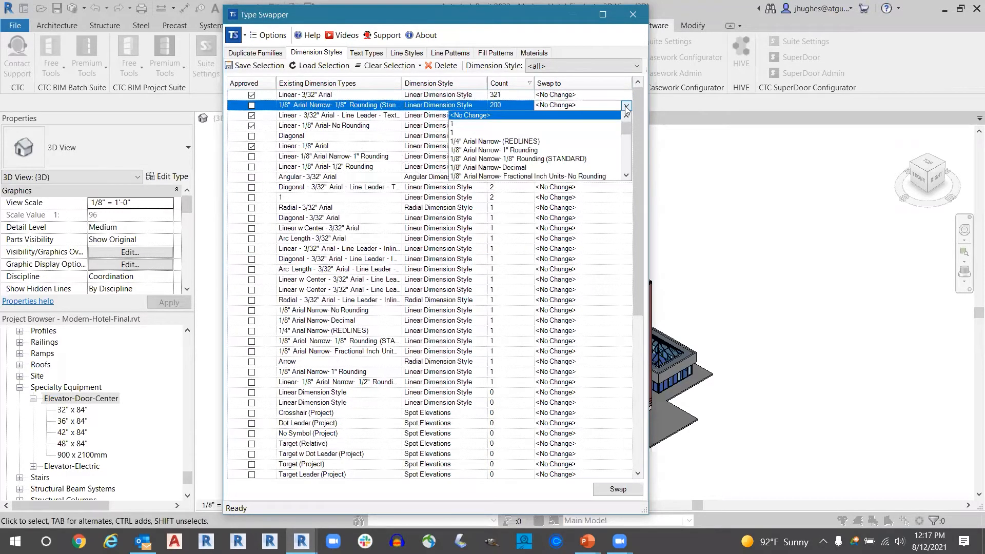
{"action": "left_click_drag", "start_coordinate": [626, 128], "coordinate": [624, 159]}
{"action": "scroll", "coordinate": [550, 145], "scroll_direction": "up", "scroll_amount": 1}
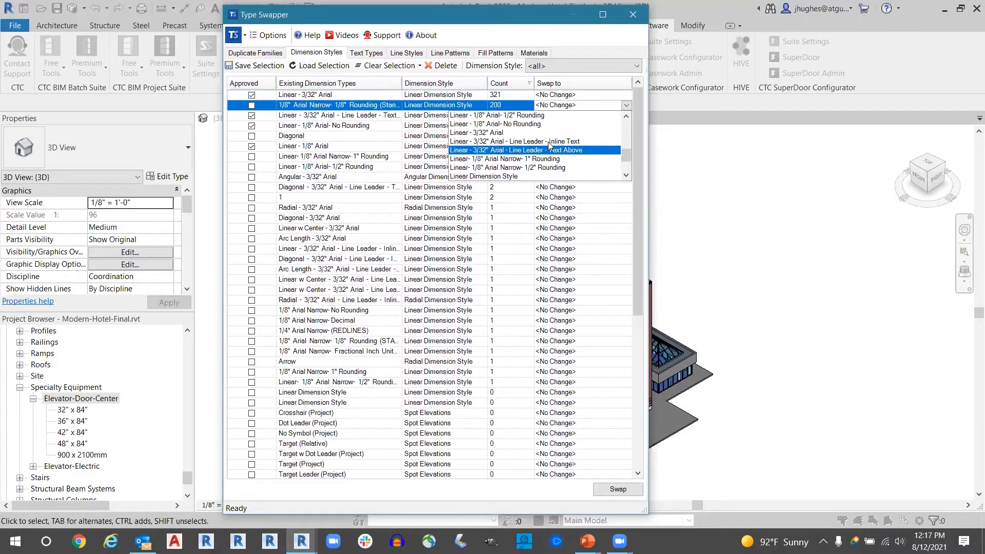
{"action": "left_click", "coordinate": [527, 133]}
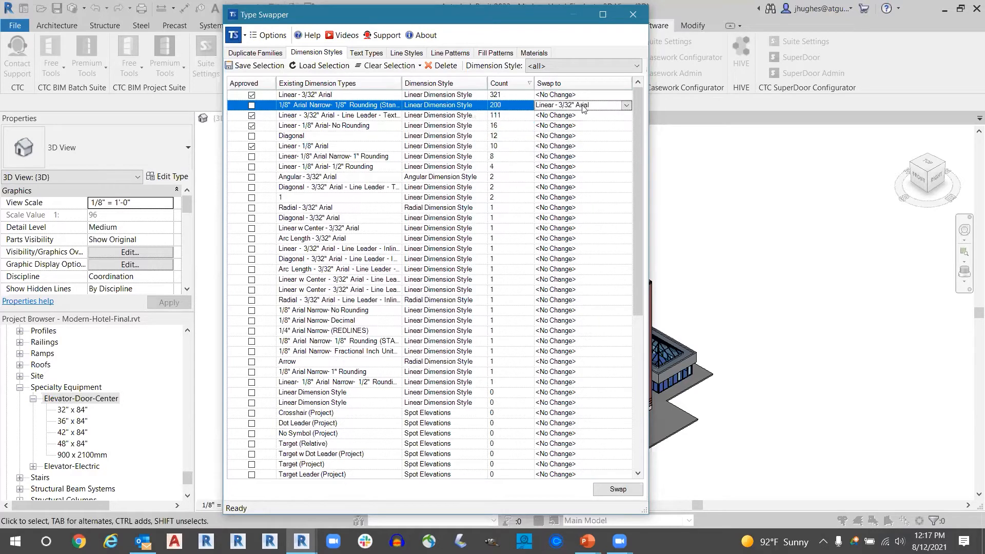
- Unapprove Linear - 3/32" Arial - Line Leader - Text Above and set it to swap to Linear- 1/8" Arial Narrow- 1/2" Rounding
{"action": "left_click", "coordinate": [370, 116]}
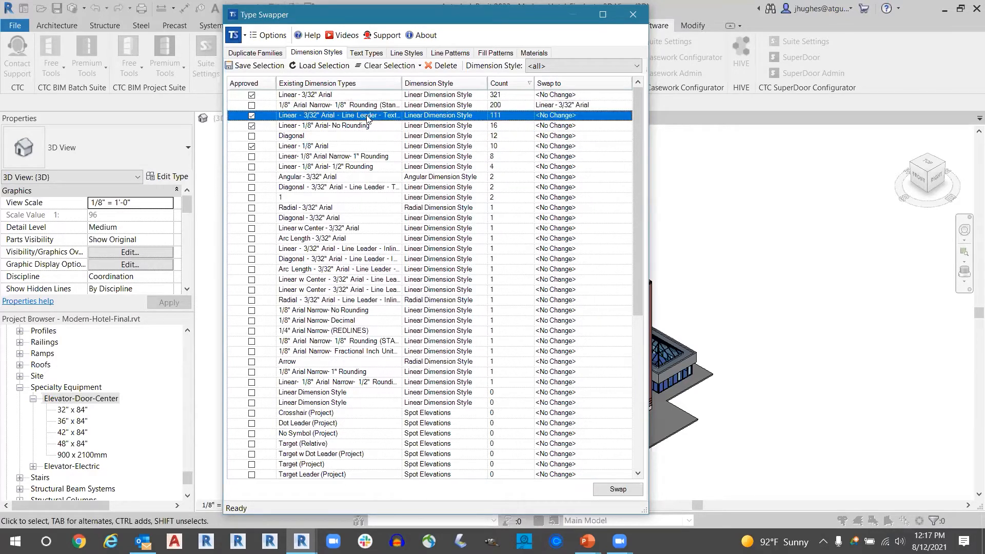
{"action": "double_click", "coordinate": [402, 83]}
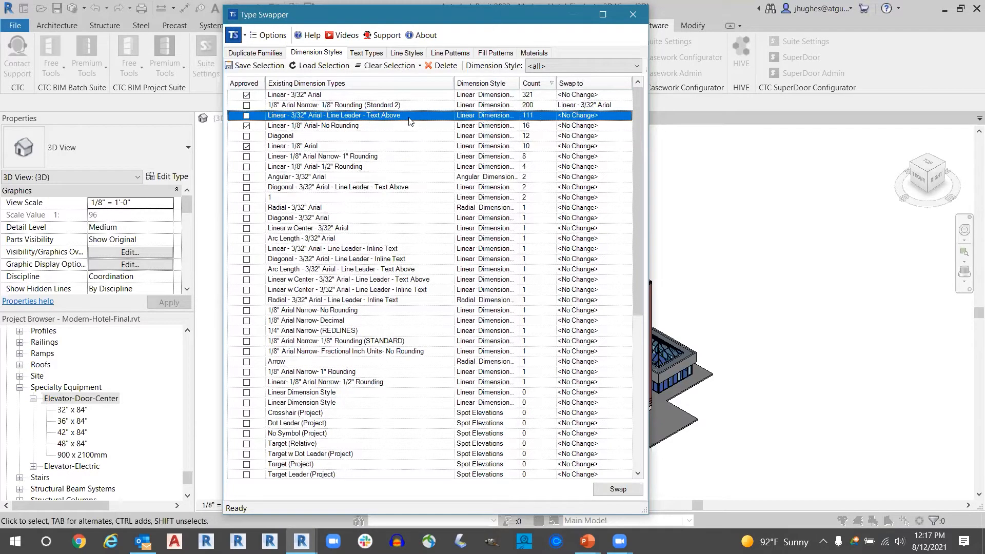
{"action": "left_click", "coordinate": [627, 115]}
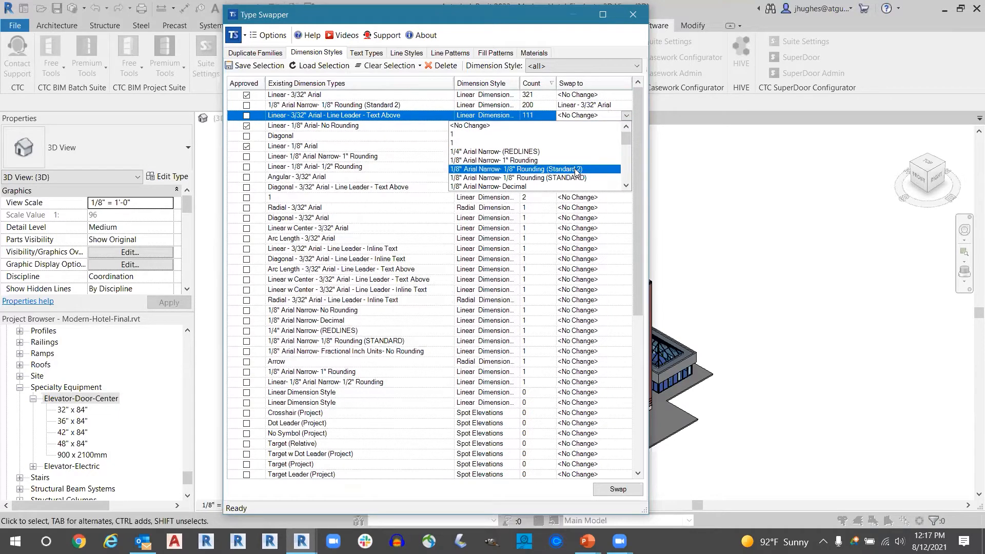
{"action": "scroll", "coordinate": [576, 172], "scroll_direction": "down", "scroll_amount": 3}
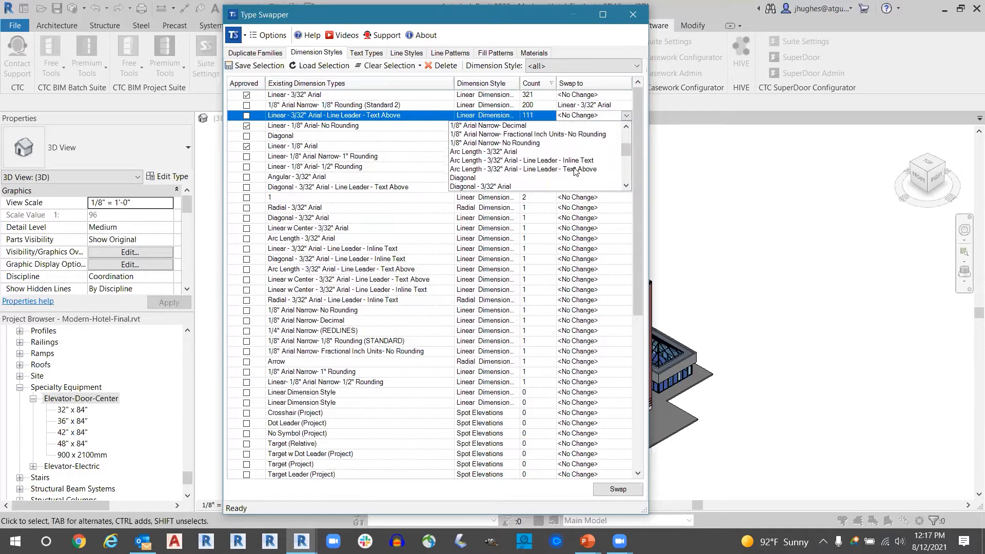
{"action": "scroll", "coordinate": [576, 171], "scroll_direction": "down", "scroll_amount": 3}
{"action": "left_click", "coordinate": [496, 170]}
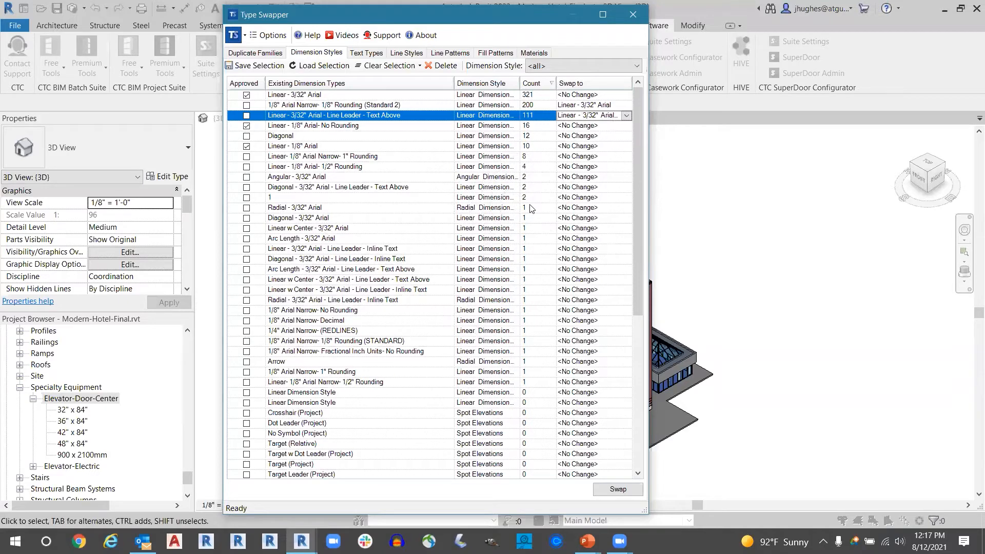
{"action": "scroll", "coordinate": [568, 341], "scroll_direction": "down", "scroll_amount": 4}
{"action": "scroll", "coordinate": [507, 217], "scroll_direction": "up", "scroll_amount": 3}
- Swap the two reassigned dimension styles with their chosen replacements and close the event log
{"action": "left_click", "coordinate": [617, 489]}
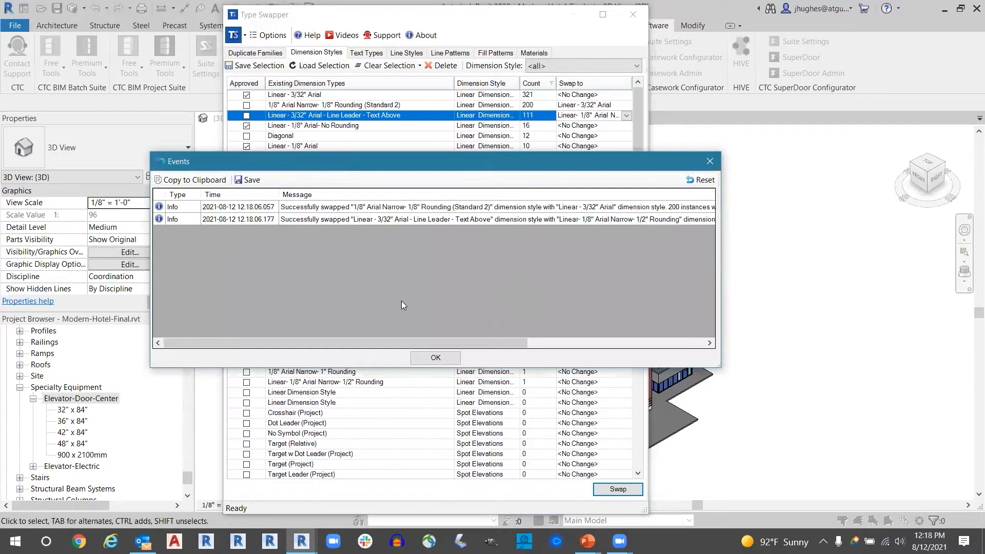
{"action": "left_click", "coordinate": [435, 358]}
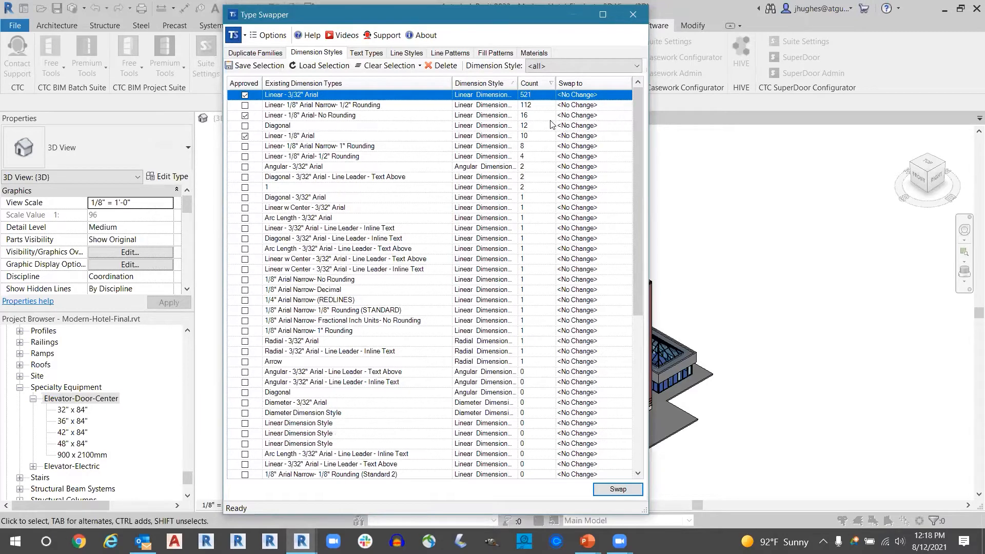
- Try to delete all zero-count dimension styles, from Angular - 3/32" Arial - Line Leader - Text Above through Beam Elevation (Relative)
{"action": "scroll", "coordinate": [539, 122], "scroll_direction": "down", "scroll_amount": 5}
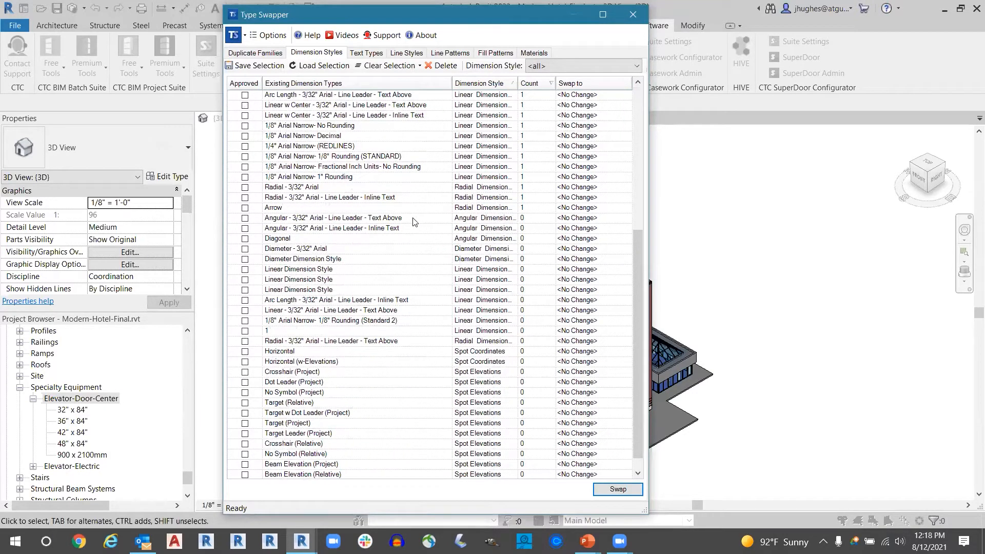
{"action": "left_click", "coordinate": [415, 220]}
{"action": "left_click", "coordinate": [244, 221]}
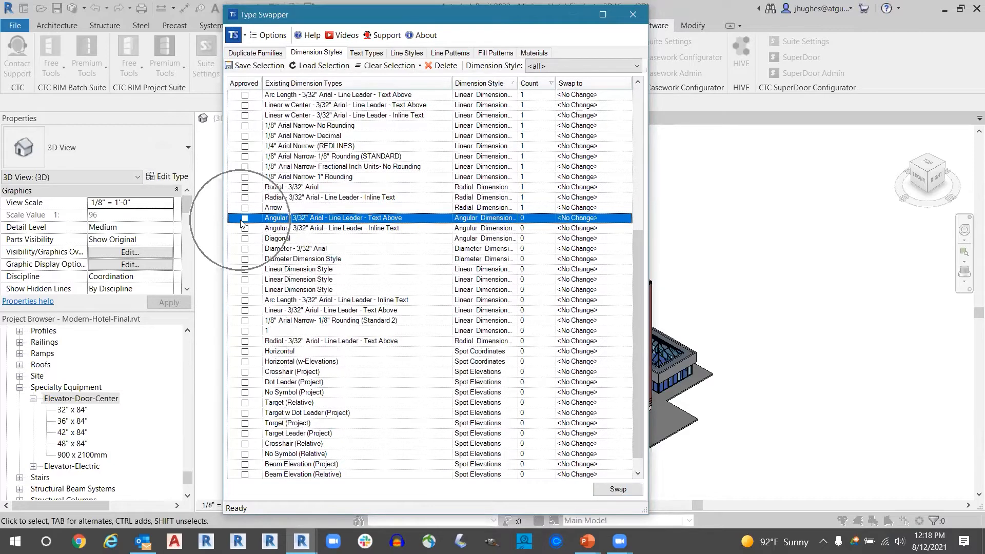
{"action": "scroll", "coordinate": [433, 257], "scroll_direction": "down", "scroll_amount": 1}
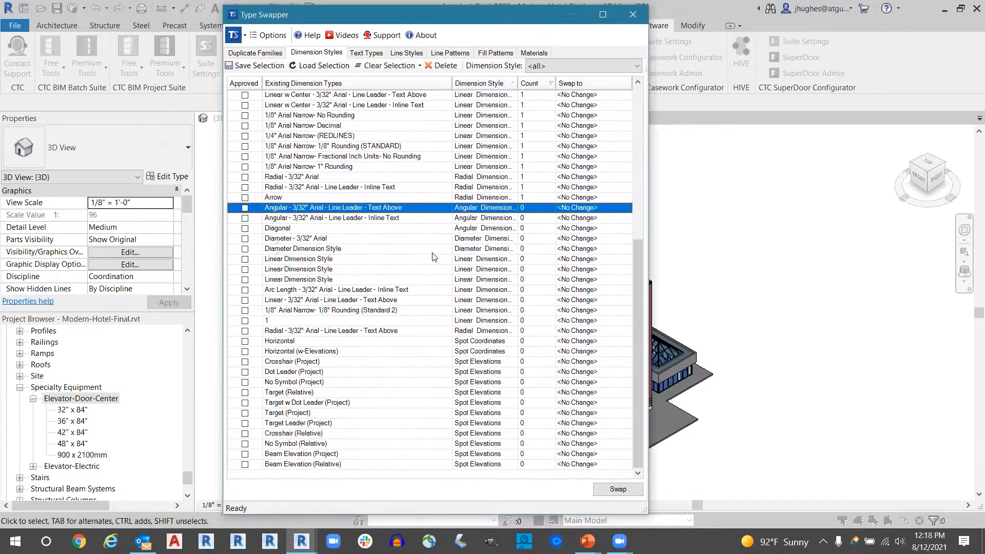
{"action": "left_click", "coordinate": [399, 464], "text": "shift"}
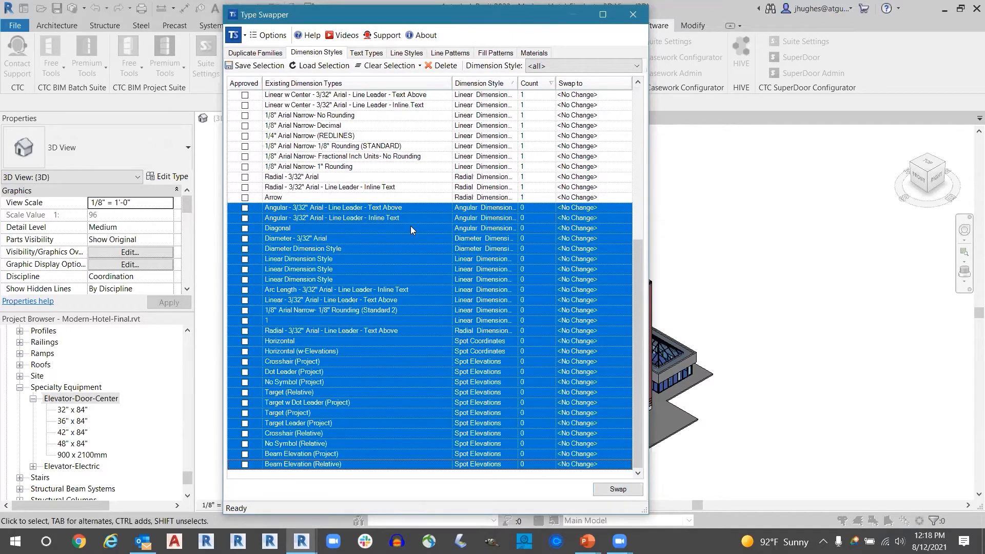
{"action": "left_click", "coordinate": [442, 66]}
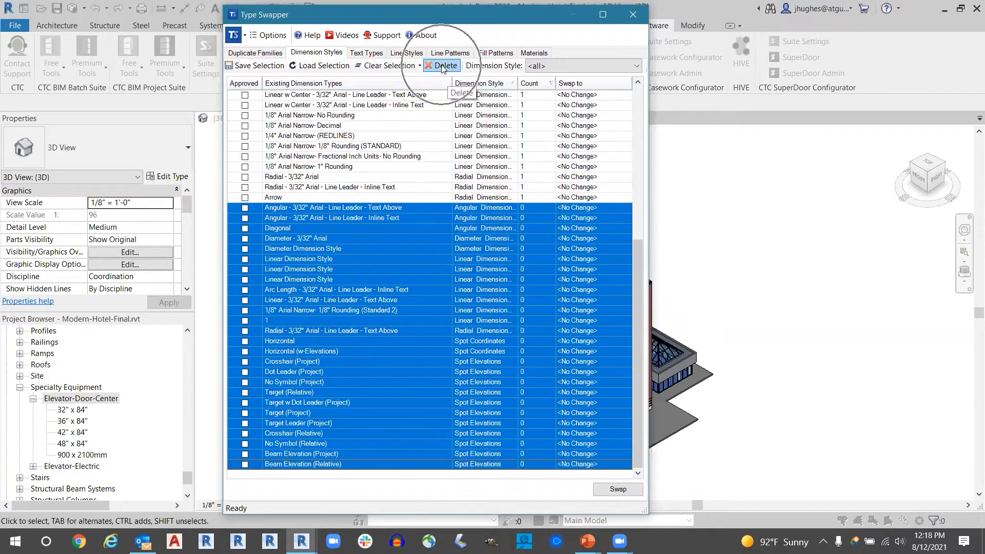
{"action": "left_click", "coordinate": [481, 306]}
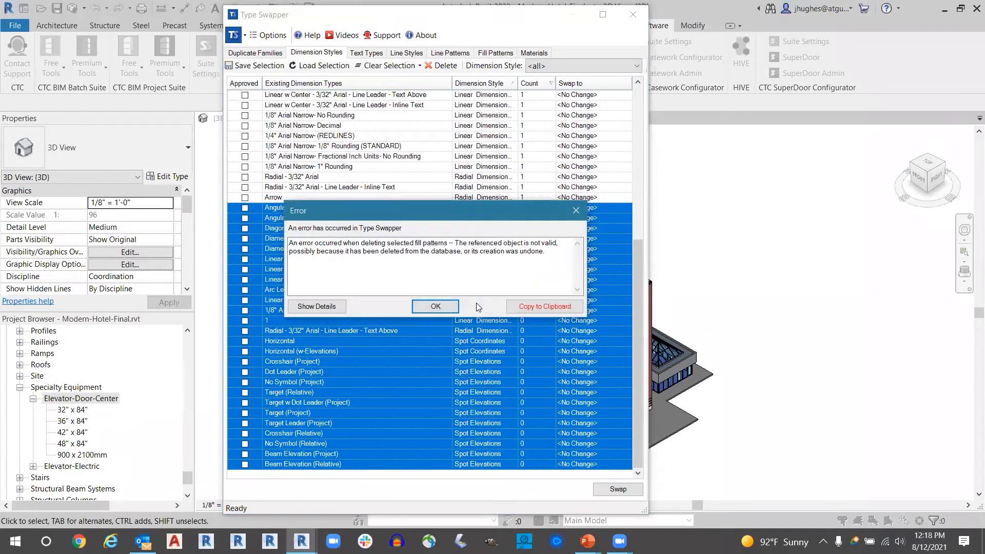
{"action": "left_click", "coordinate": [435, 307]}
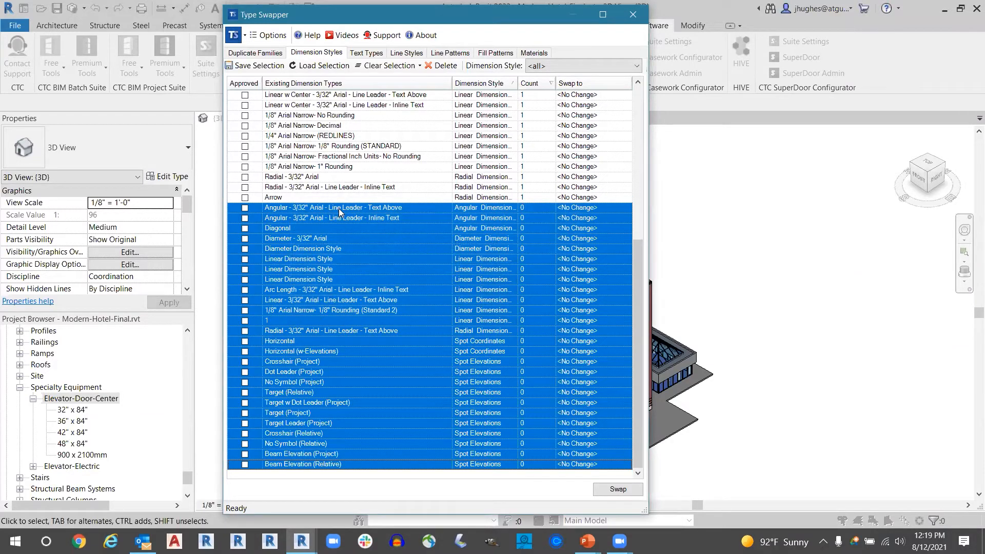
- Delete the unused spot elevation styles from Crosshair (Relative) through Beam Elevation (Relative) and close the event log
{"action": "left_click", "coordinate": [418, 226]}
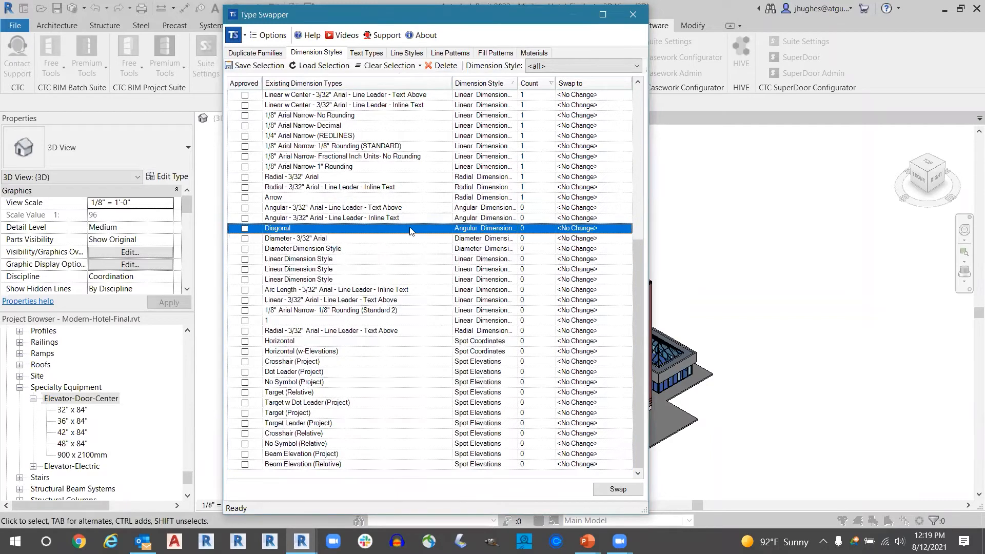
{"action": "left_click", "coordinate": [323, 464]}
{"action": "left_click", "coordinate": [314, 435], "text": "shift"}
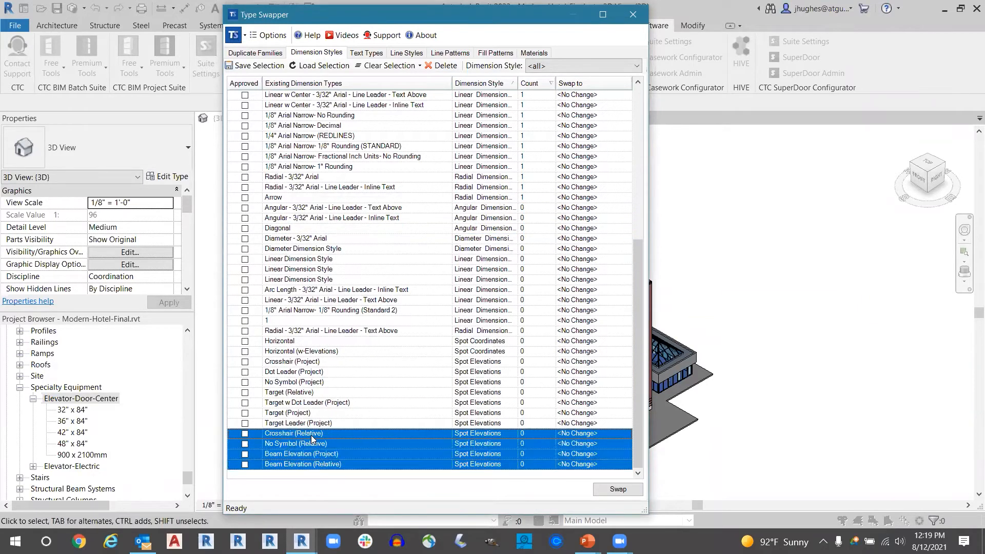
{"action": "left_click", "coordinate": [433, 66]}
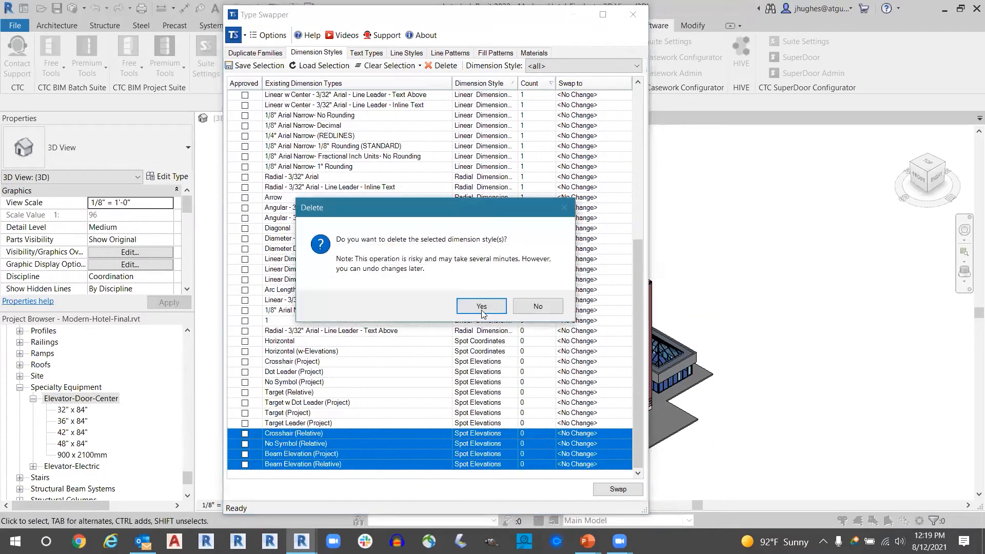
{"action": "left_click", "coordinate": [474, 310]}
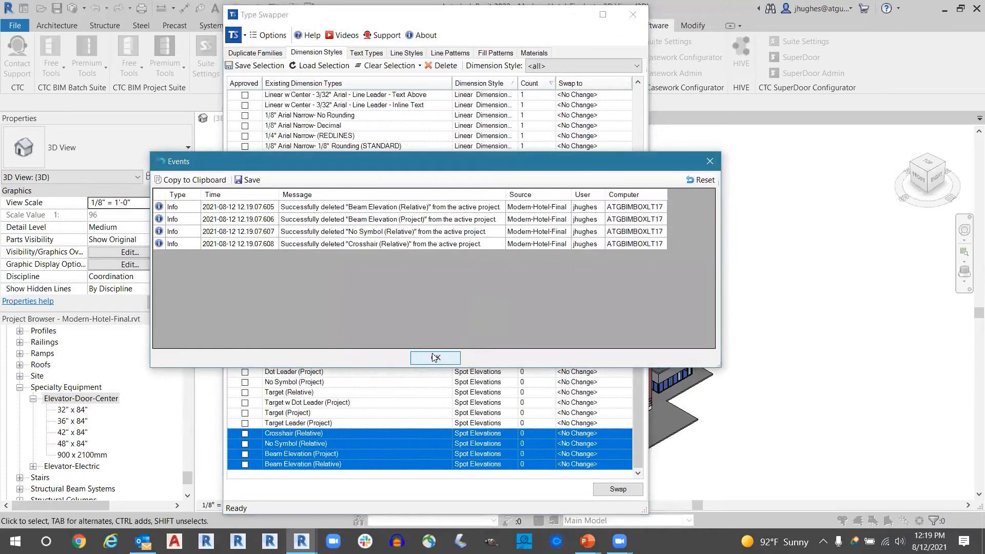
{"action": "left_click", "coordinate": [435, 357]}
- Delete the unused spot elevation styles from Dot Leader (Project) through Target Leader (Project) and close the event log
{"action": "left_click", "coordinate": [325, 424]}
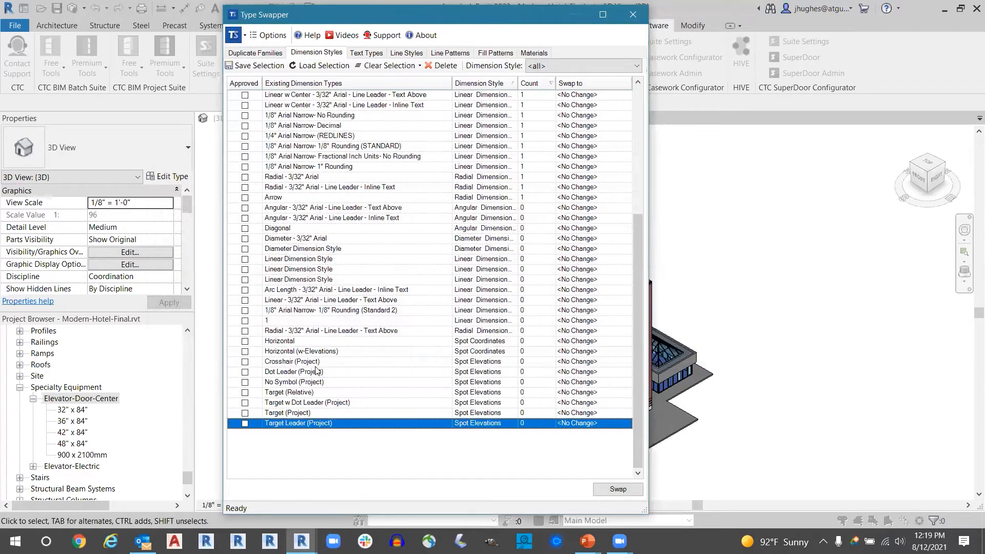
{"action": "left_click", "coordinate": [315, 371], "text": "shift"}
{"action": "left_click", "coordinate": [436, 66]}
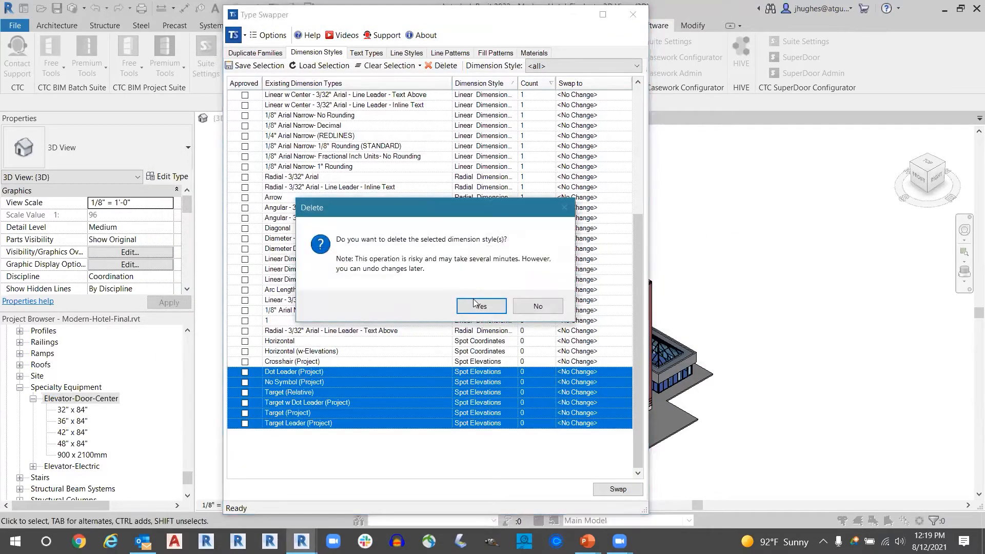
{"action": "left_click", "coordinate": [465, 304]}
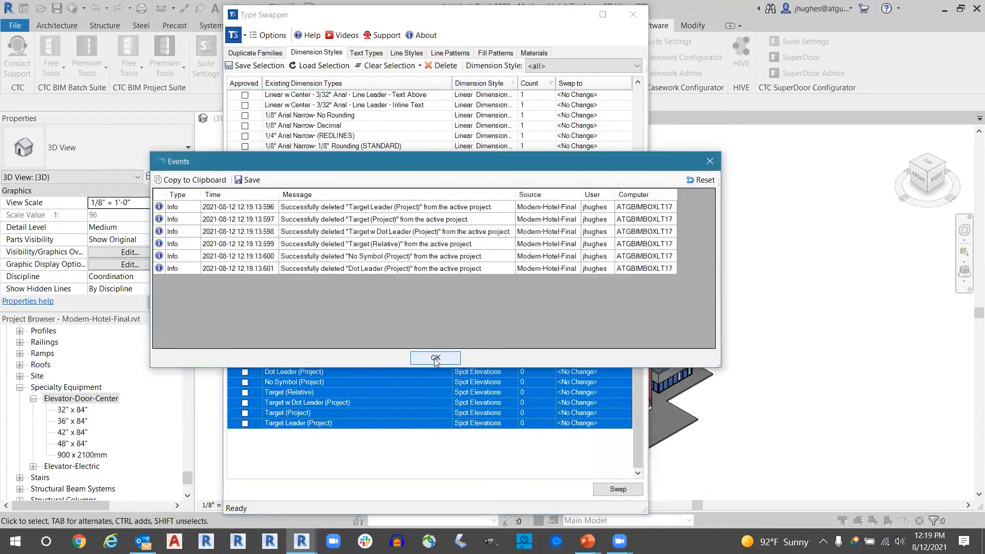
{"action": "left_click", "coordinate": [435, 356]}
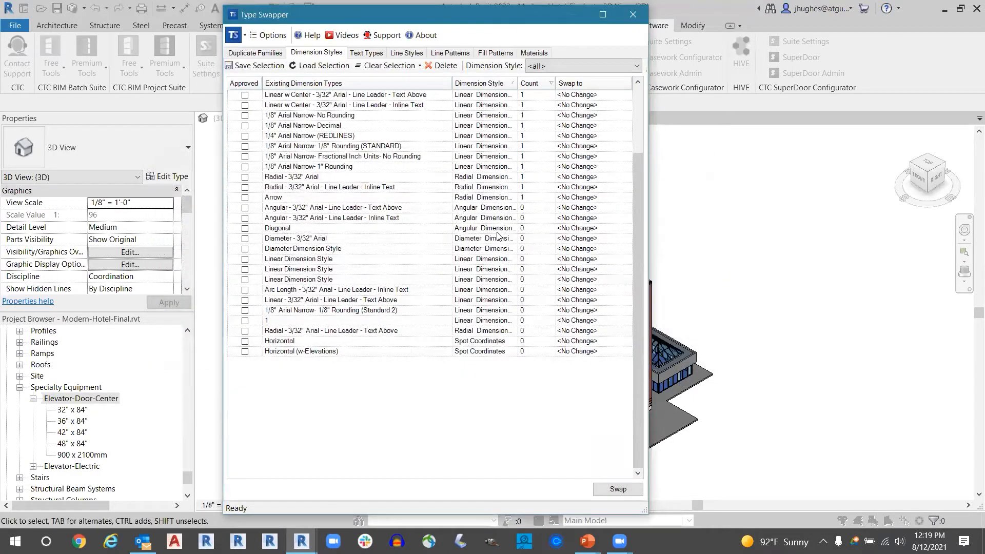
- Review the remaining dimension styles, starting from those with the highest counts
{"action": "left_click", "coordinate": [372, 211]}
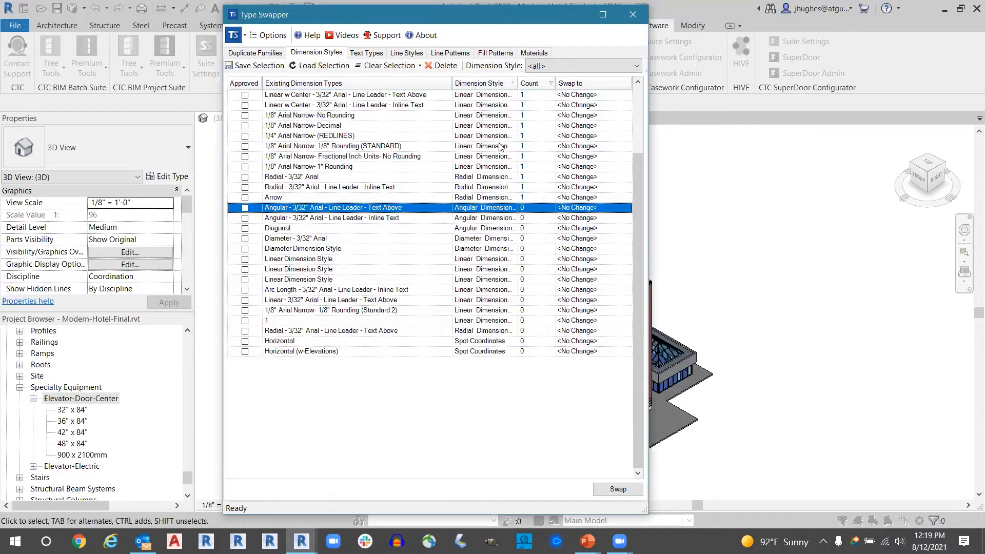
{"action": "scroll", "coordinate": [541, 99], "scroll_direction": "up", "scroll_amount": 5}
{"action": "key", "text": "ctrl"}
{"action": "key", "text": "ctrl"}
{"action": "key", "text": "ctrl"}
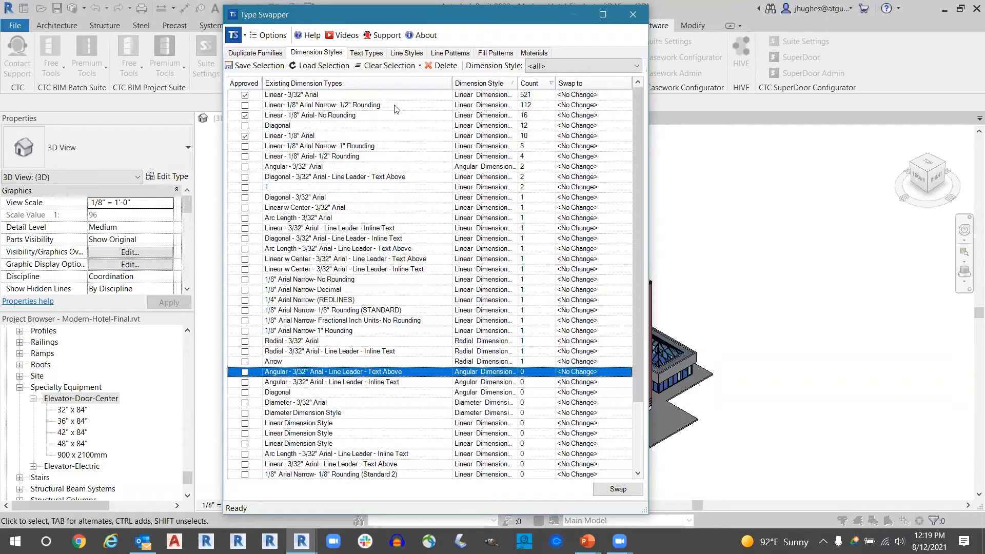
{"action": "key", "text": "ctrl"}
{"action": "key", "text": "ctrl"}
{"action": "key", "text": "ctrl"}
{"action": "key", "text": "ctrl"}
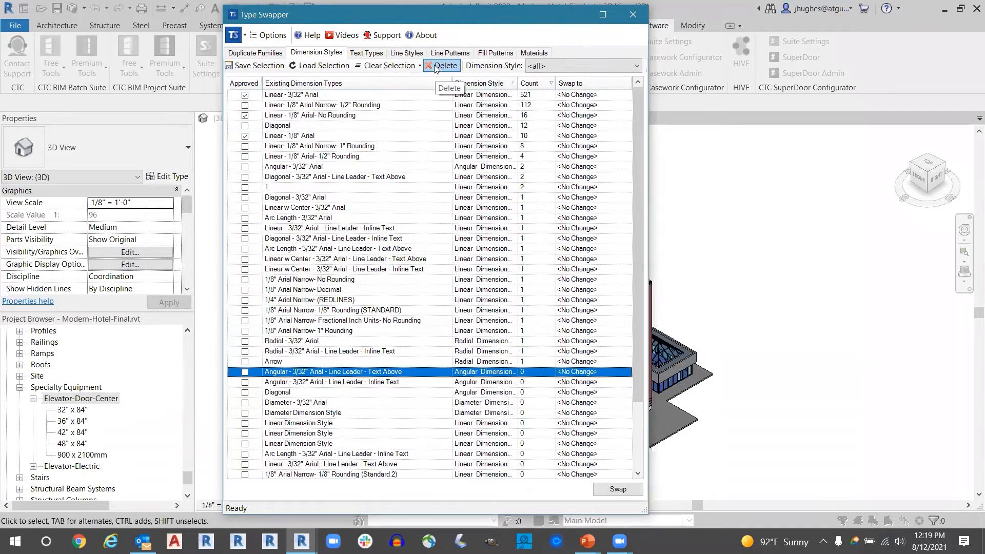
- Review the project's text types and sort them by count in descending order
{"action": "left_click", "coordinate": [364, 54]}
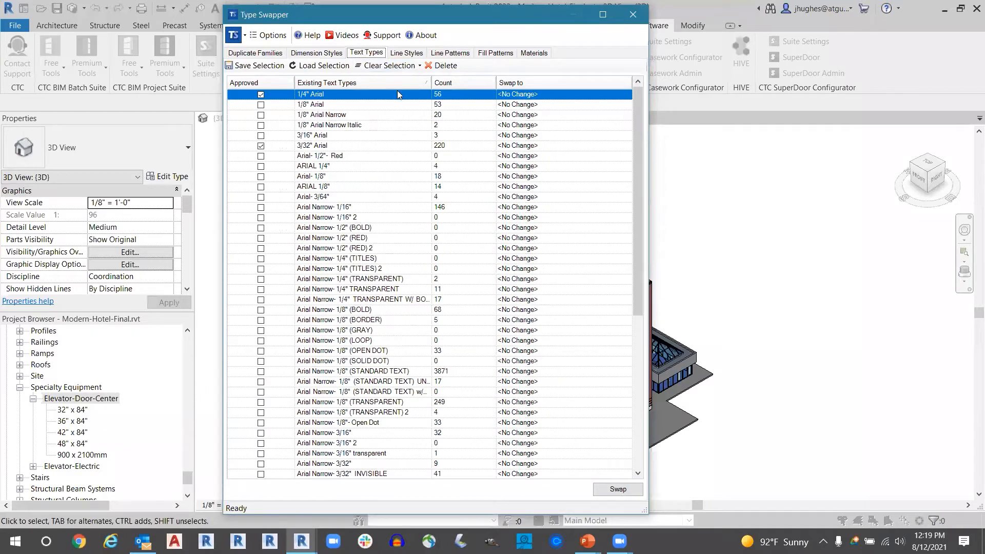
{"action": "scroll", "coordinate": [544, 182], "scroll_direction": "down", "scroll_amount": 4}
{"action": "scroll", "coordinate": [544, 182], "scroll_direction": "down", "scroll_amount": 2}
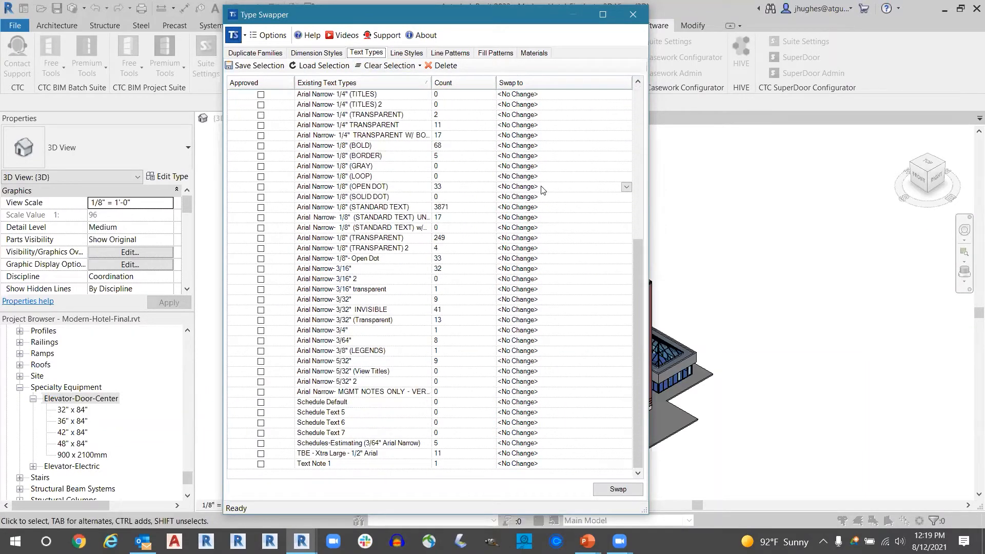
{"action": "scroll", "coordinate": [543, 189], "scroll_direction": "up", "scroll_amount": 5}
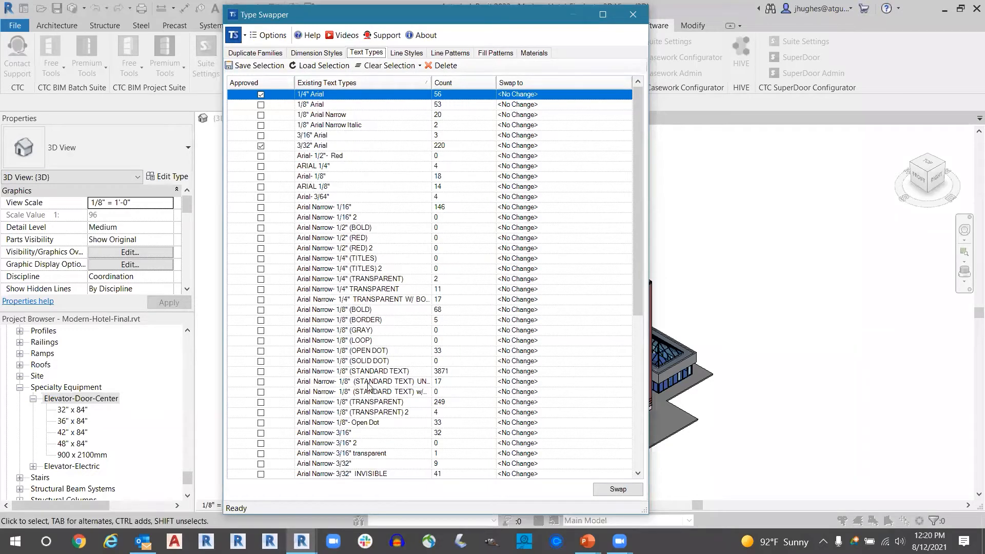
{"action": "left_click", "coordinate": [375, 230]}
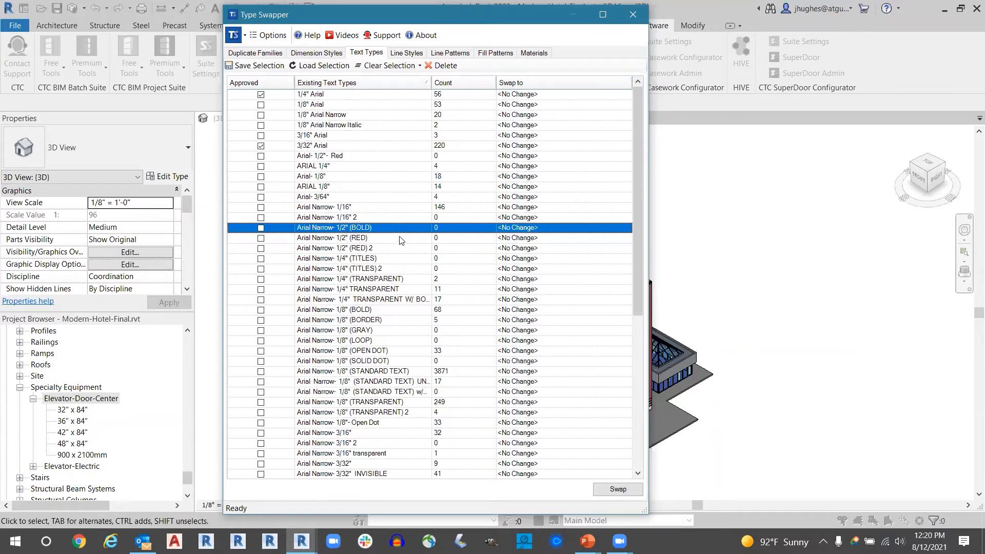
{"action": "key", "text": "ctrl"}
{"action": "key", "text": "ctrl"}
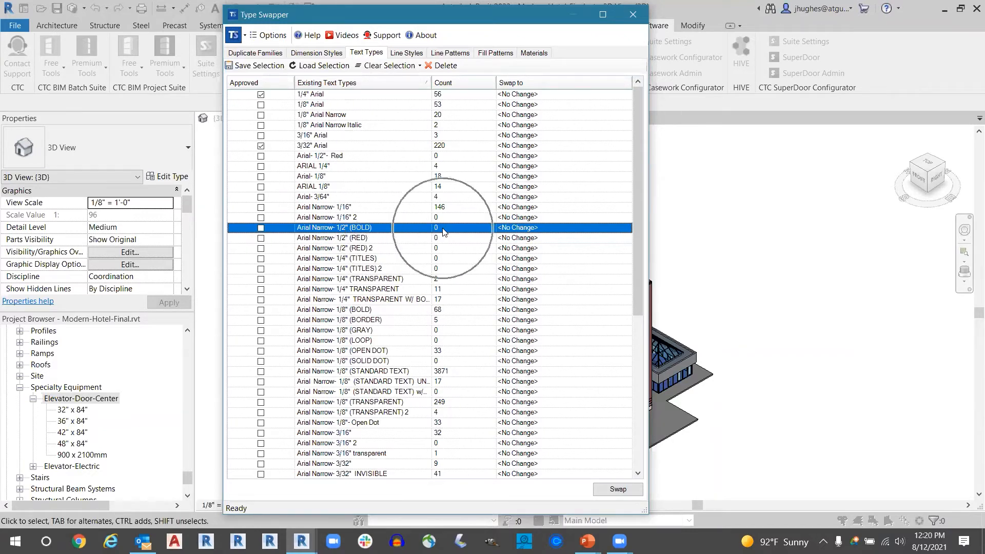
{"action": "left_click", "coordinate": [459, 84]}
{"action": "left_click", "coordinate": [460, 84]}
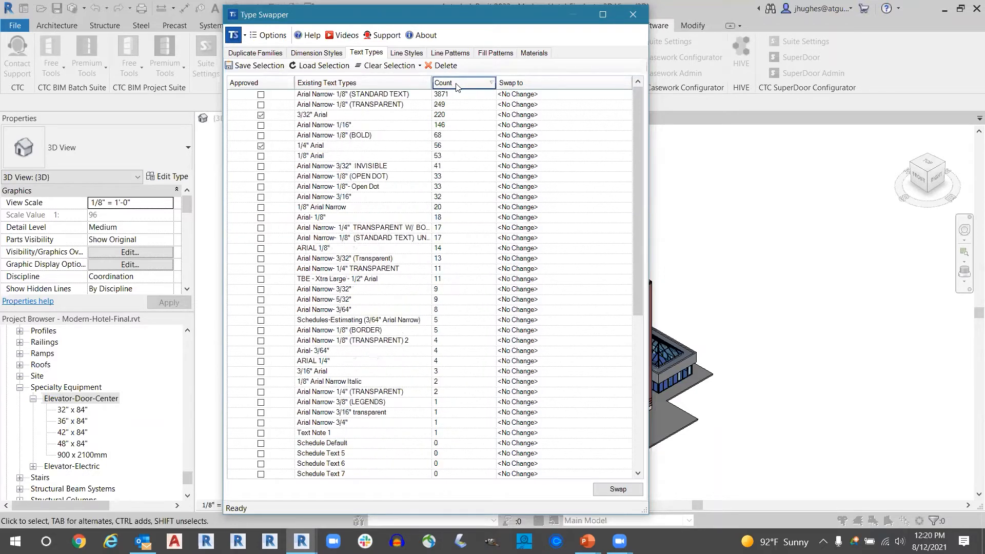
{"action": "key", "text": "ctrl"}
{"action": "key", "text": "ctrl"}
{"action": "key", "text": "ctrl"}
- Swap the Linear - 3/32" Arial dimension style with Linear - 1/8" Arial and close the event log
{"action": "left_click", "coordinate": [323, 54]}
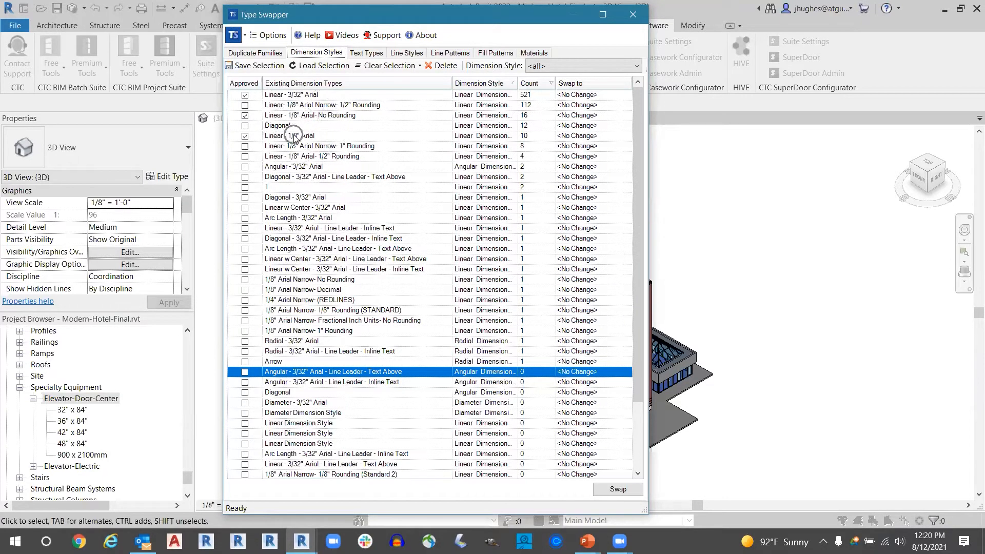
{"action": "left_click", "coordinate": [627, 96]}
{"action": "scroll", "coordinate": [564, 136], "scroll_direction": "down", "scroll_amount": 3}
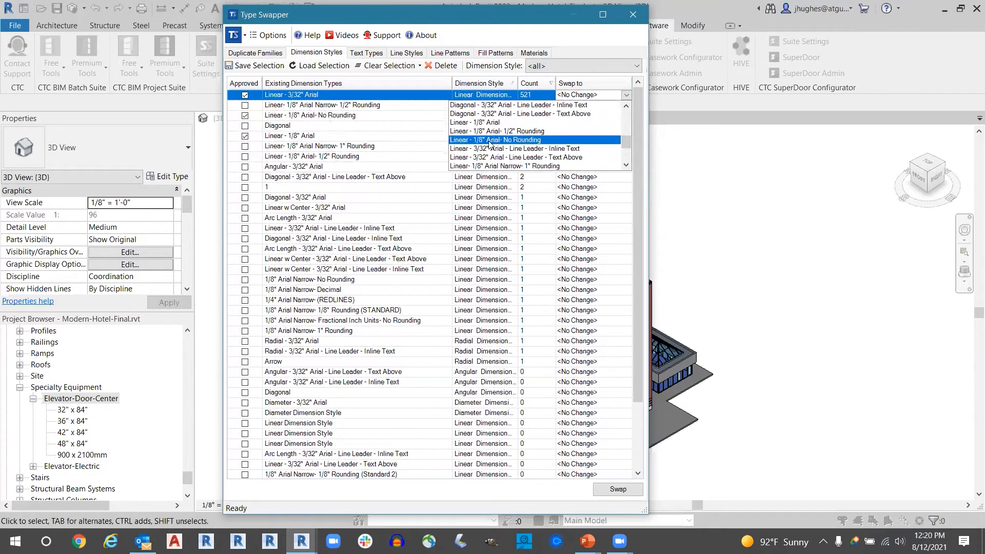
{"action": "left_click", "coordinate": [486, 124]}
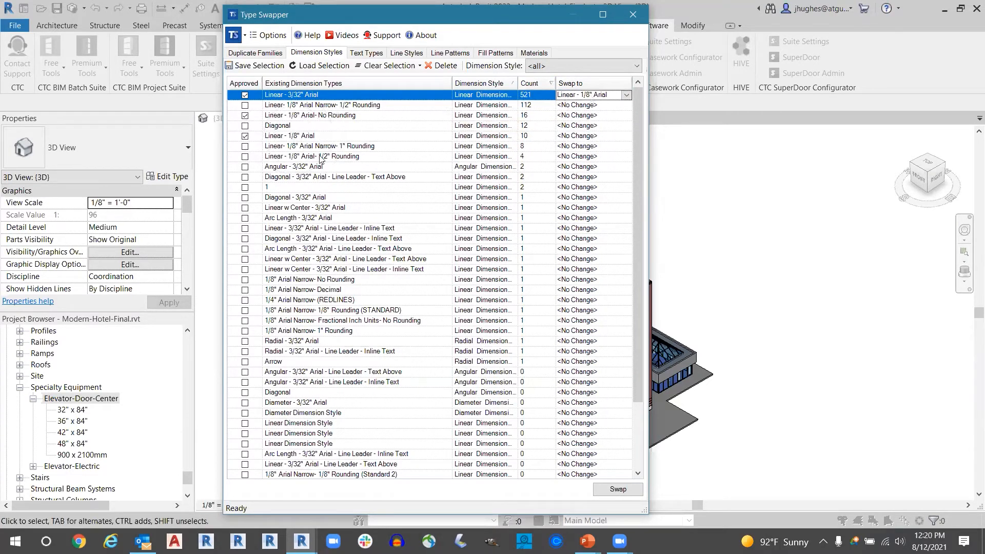
{"action": "left_click", "coordinate": [617, 490]}
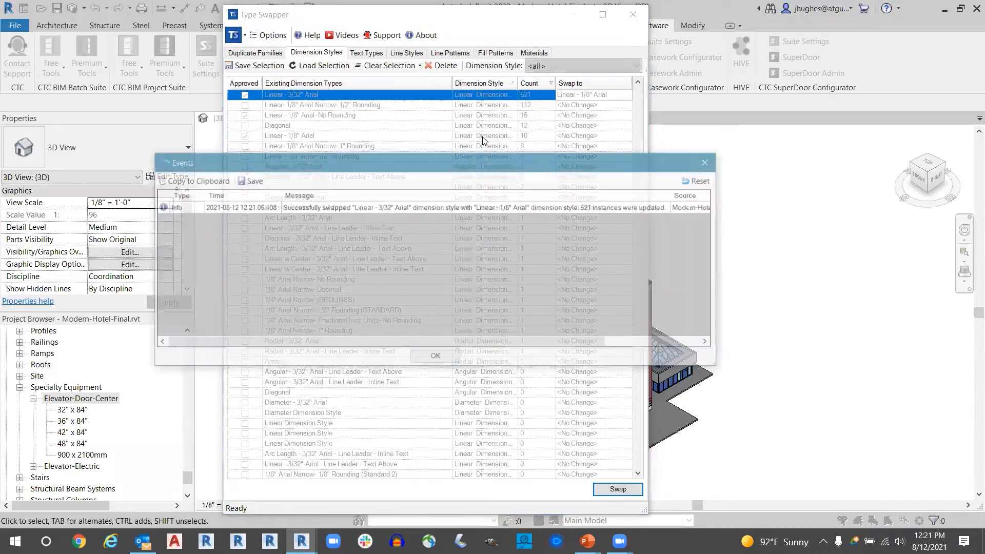
{"action": "left_click", "coordinate": [435, 359]}
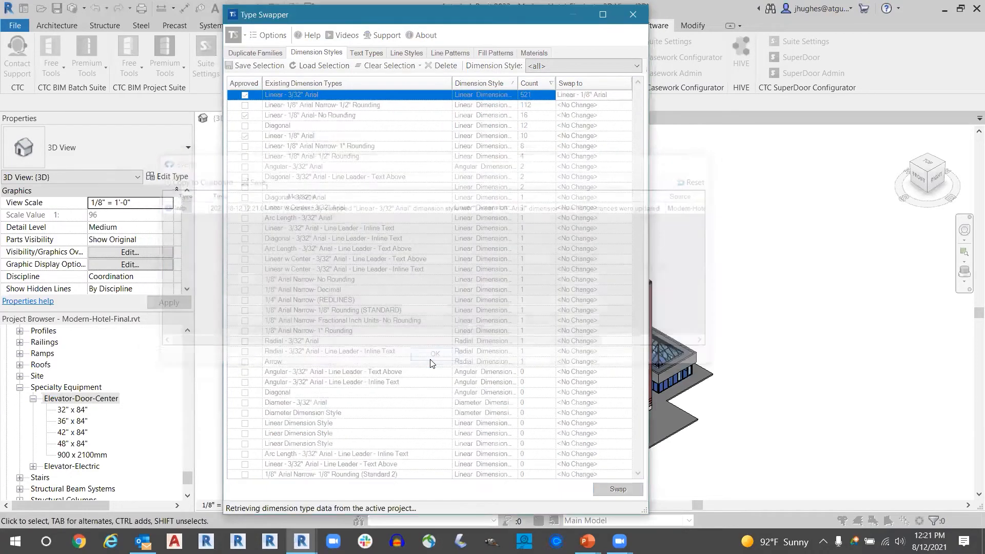
- Return to the text types and select all zero-count ones, from Schedule Default through Arial- 1/2"- Red
{"action": "left_click", "coordinate": [368, 54]}
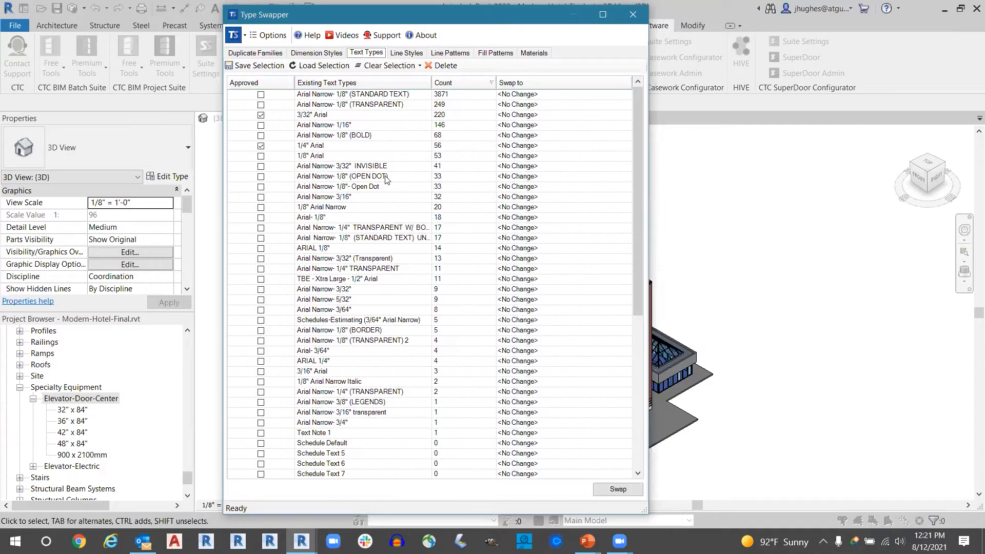
{"action": "scroll", "coordinate": [418, 316], "scroll_direction": "down", "scroll_amount": 6}
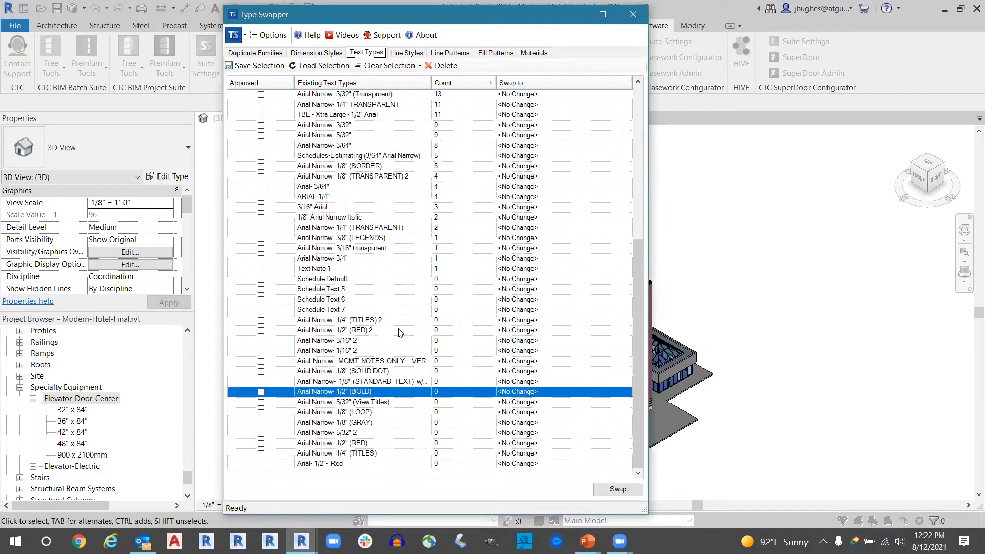
{"action": "left_click", "coordinate": [397, 281]}
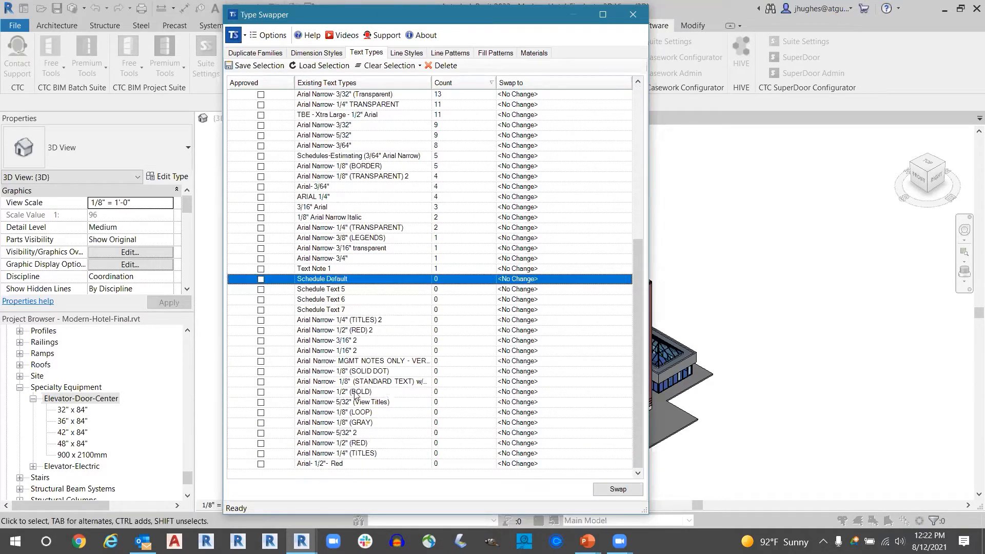
{"action": "left_click", "coordinate": [403, 465], "text": "shift"}
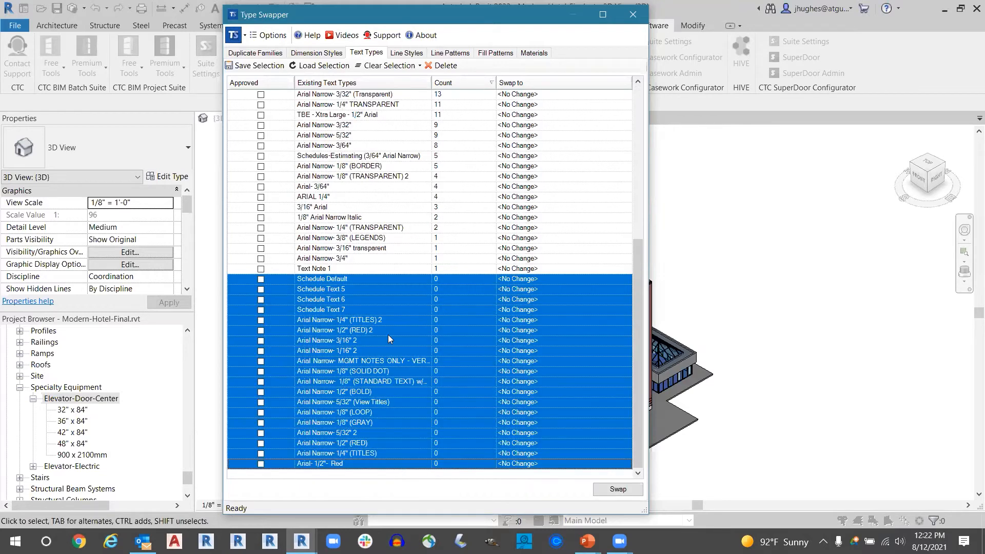
{"action": "left_click", "coordinate": [500, 280]}
{"action": "scroll", "coordinate": [500, 281], "scroll_direction": "up", "scroll_amount": 5}
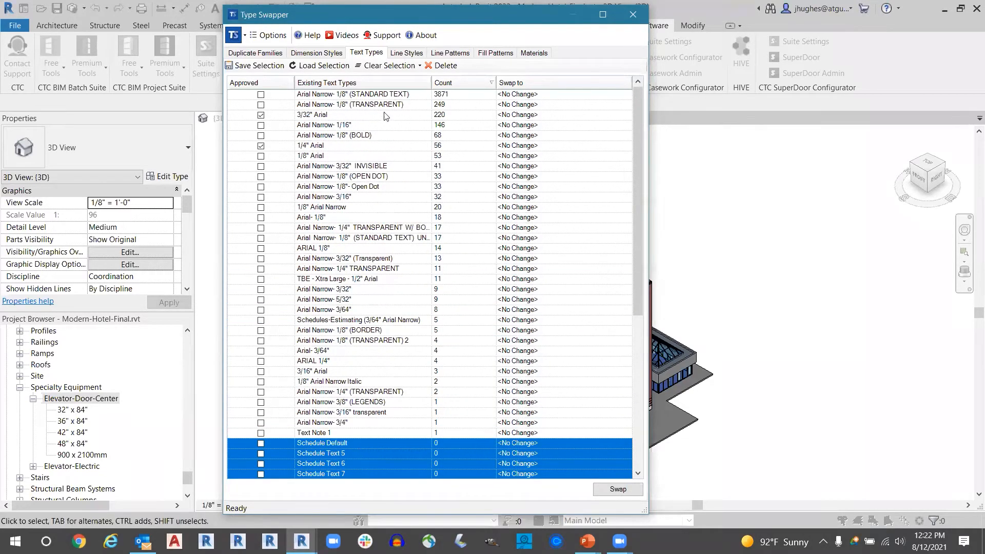
- Set the 3/32" Arial text type to swap to 1/8" Arial
{"action": "left_click", "coordinate": [362, 107]}
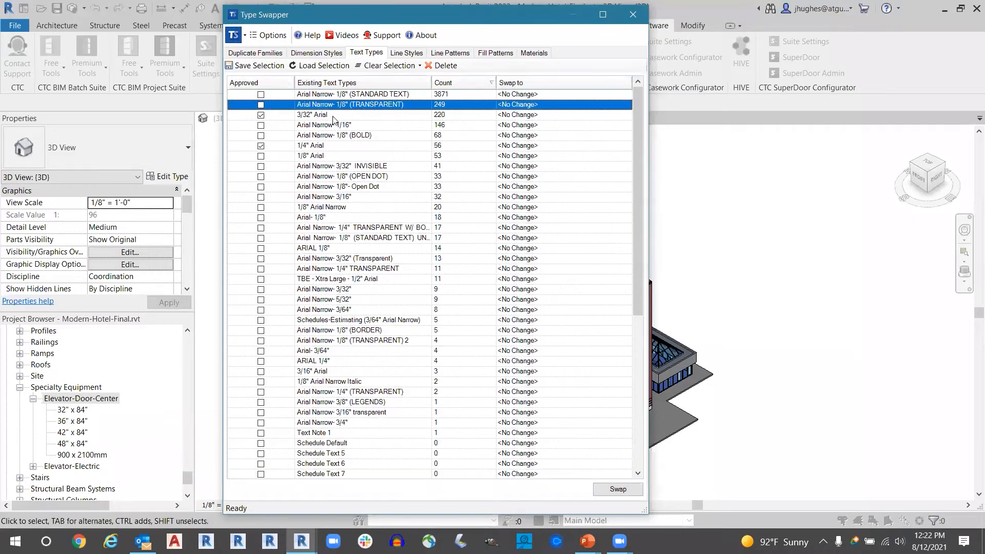
{"action": "left_click", "coordinate": [334, 116]}
{"action": "left_click", "coordinate": [610, 116]}
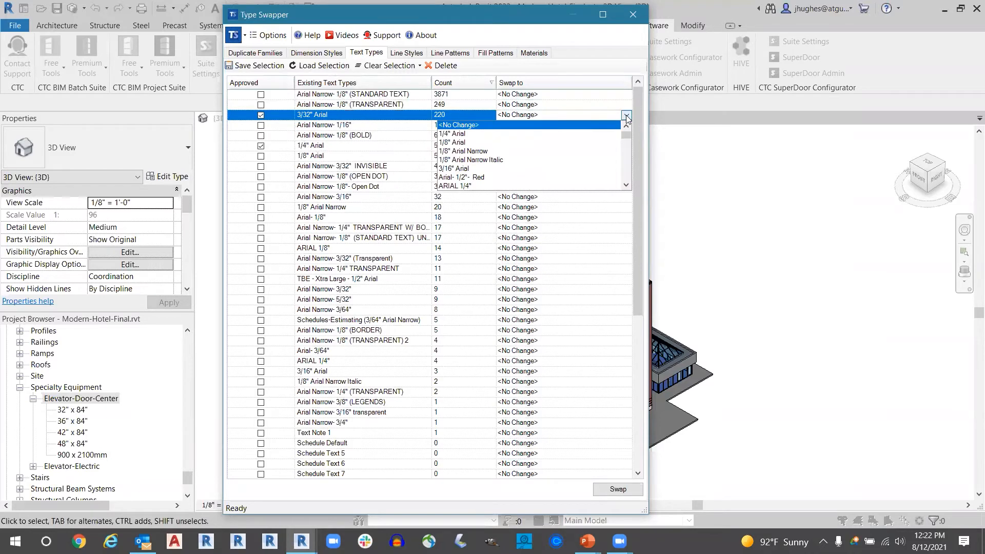
{"action": "left_click", "coordinate": [626, 115]}
{"action": "left_click", "coordinate": [559, 142]}
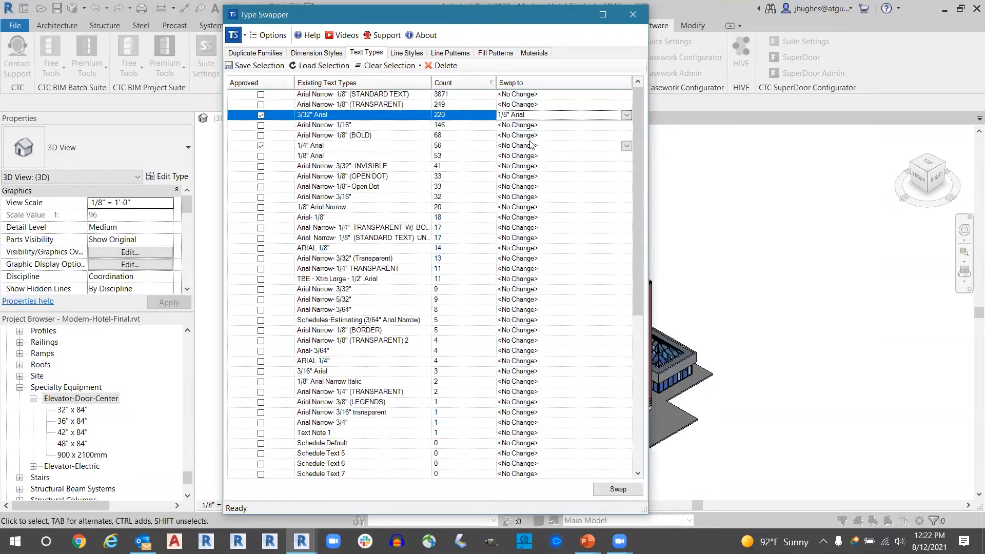
- Swap the 3/32" Arial text type with Arial Narrow- 1/8" (STANDARD TEXT) and close the event log
{"action": "left_click", "coordinate": [626, 115]}
{"action": "scroll", "coordinate": [501, 178], "scroll_direction": "down", "scroll_amount": 2}
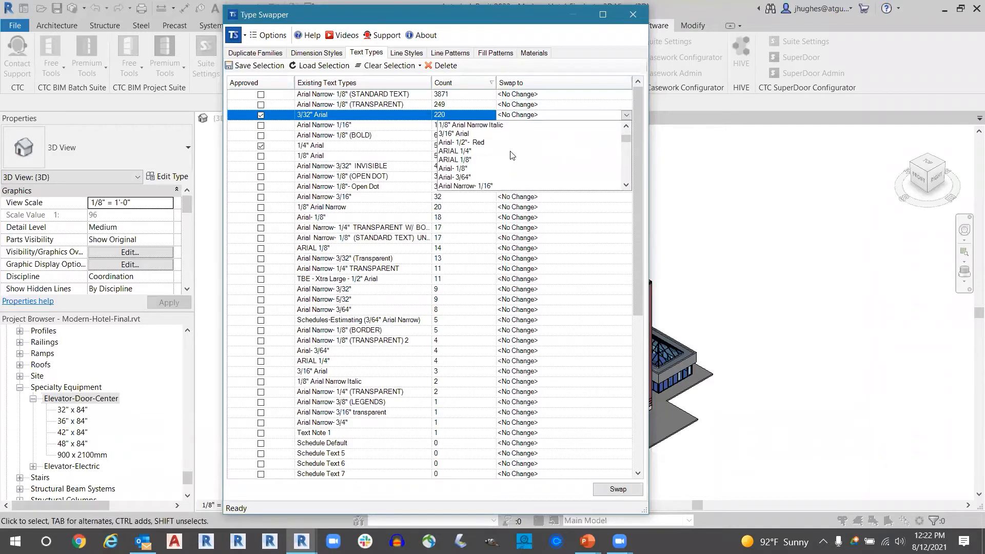
{"action": "scroll", "coordinate": [501, 177], "scroll_direction": "down", "scroll_amount": 5}
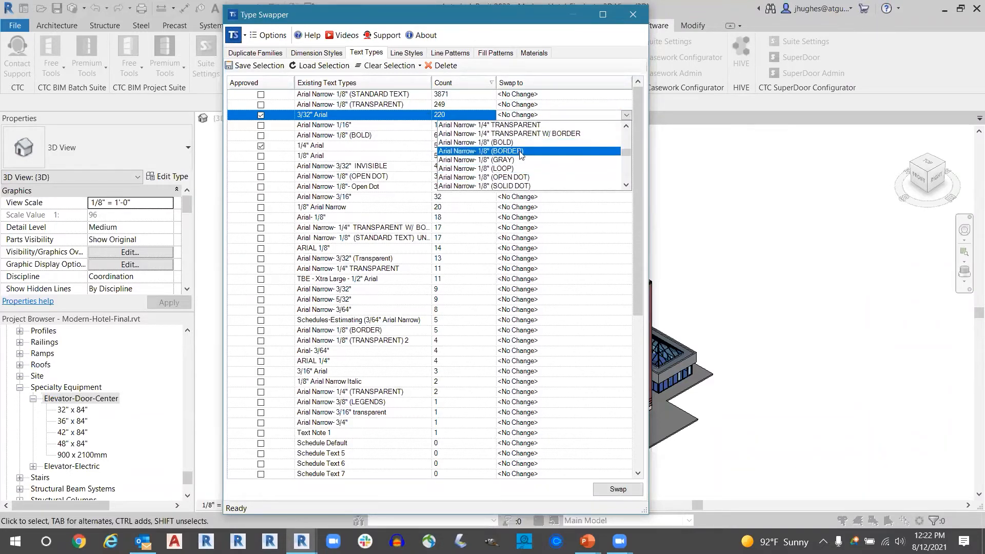
{"action": "scroll", "coordinate": [536, 158], "scroll_direction": "down", "scroll_amount": 2}
{"action": "scroll", "coordinate": [536, 158], "scroll_direction": "up", "scroll_amount": 3}
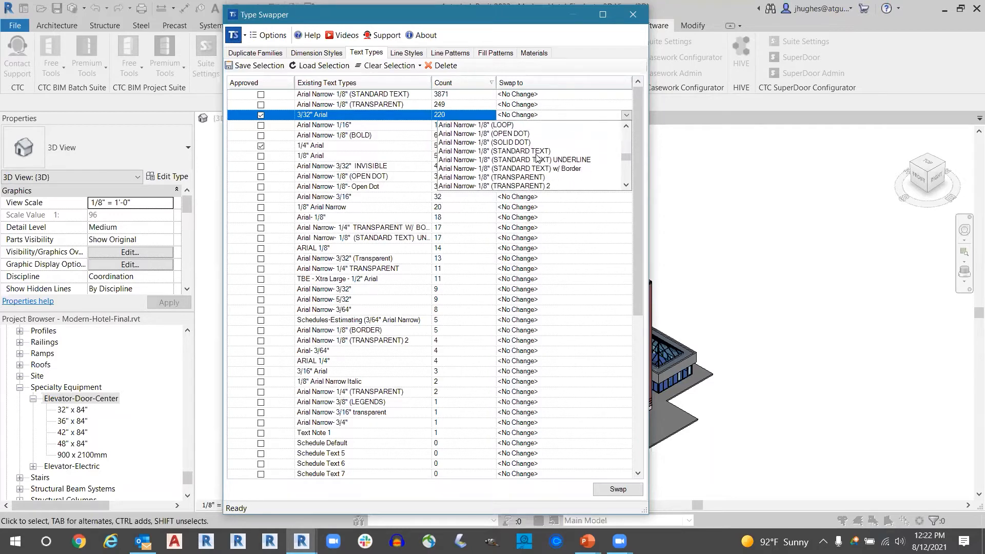
{"action": "scroll", "coordinate": [536, 156], "scroll_direction": "up", "scroll_amount": 3}
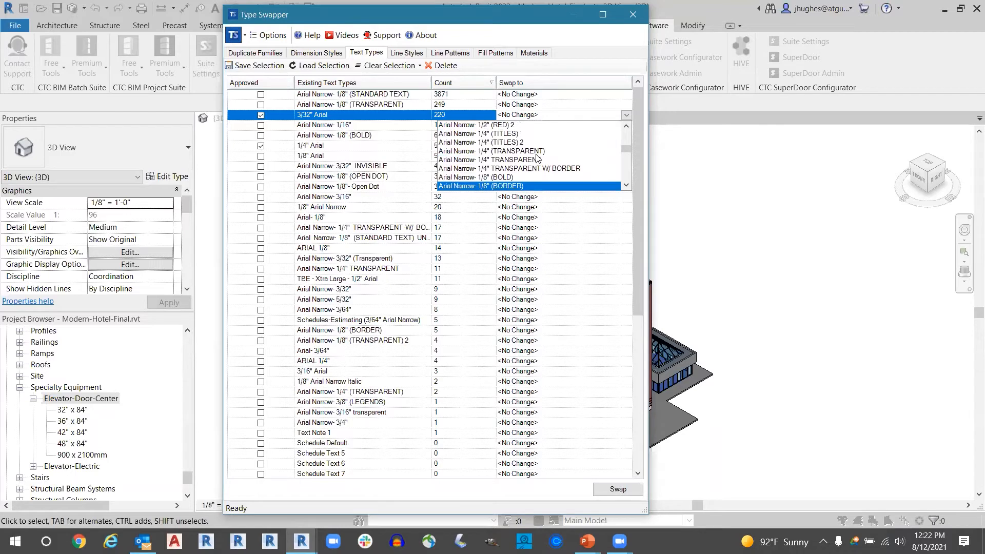
{"action": "scroll", "coordinate": [535, 160], "scroll_direction": "down", "scroll_amount": 2}
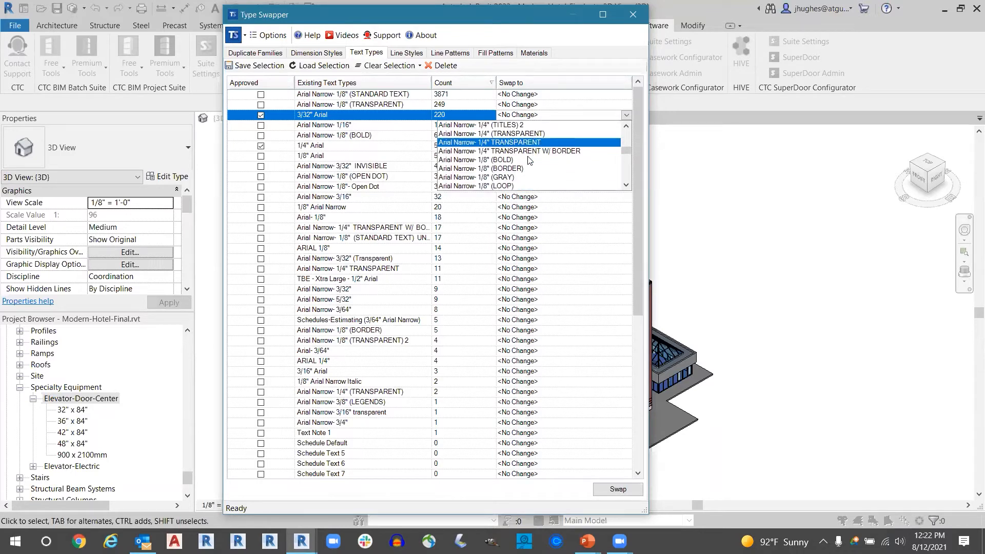
{"action": "scroll", "coordinate": [530, 161], "scroll_direction": "down", "scroll_amount": 3}
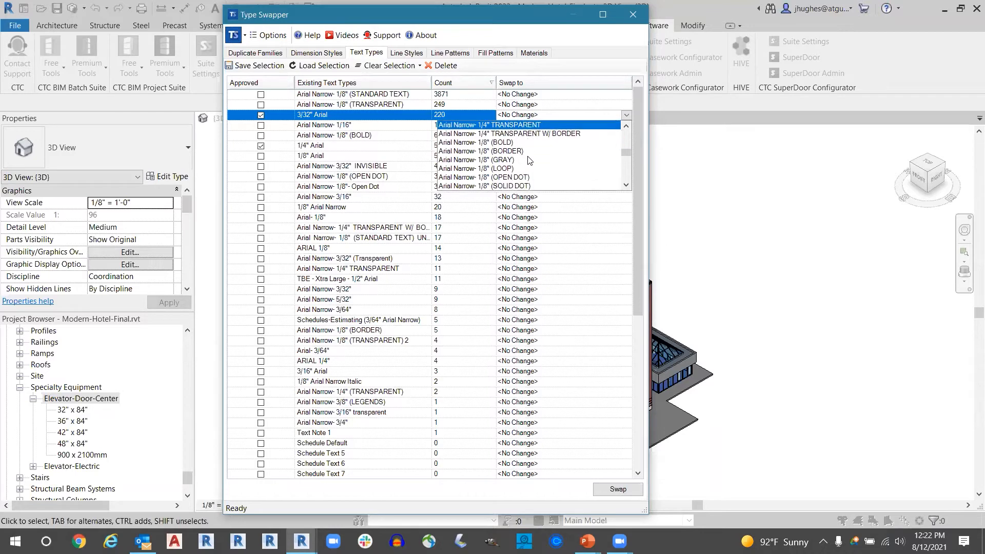
{"action": "left_click", "coordinate": [528, 178]}
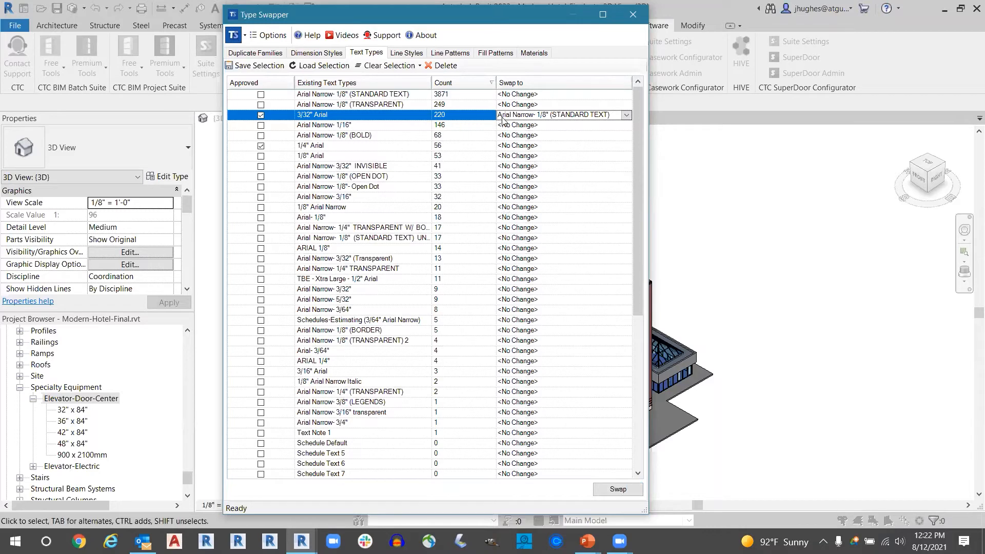
{"action": "left_click", "coordinate": [600, 488]}
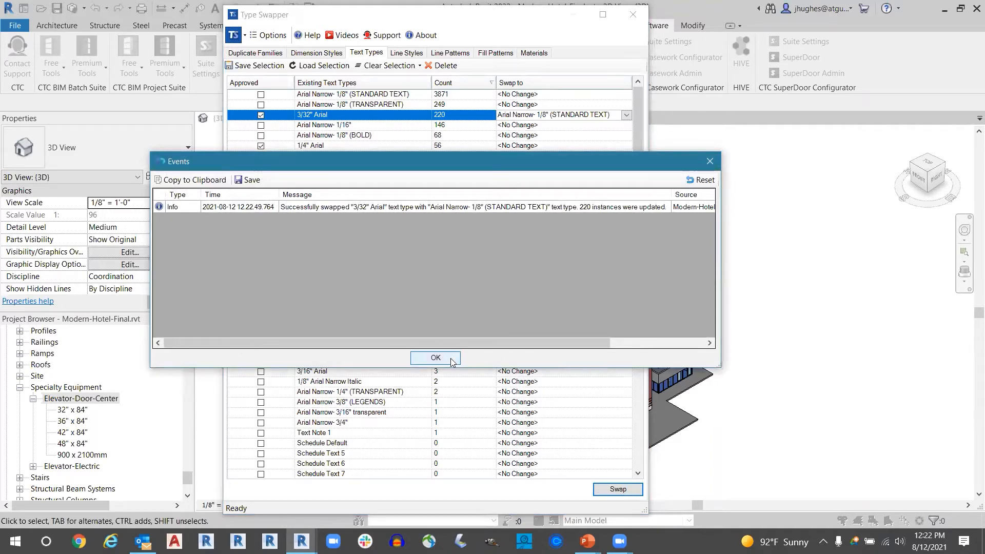
{"action": "left_click", "coordinate": [413, 357]}
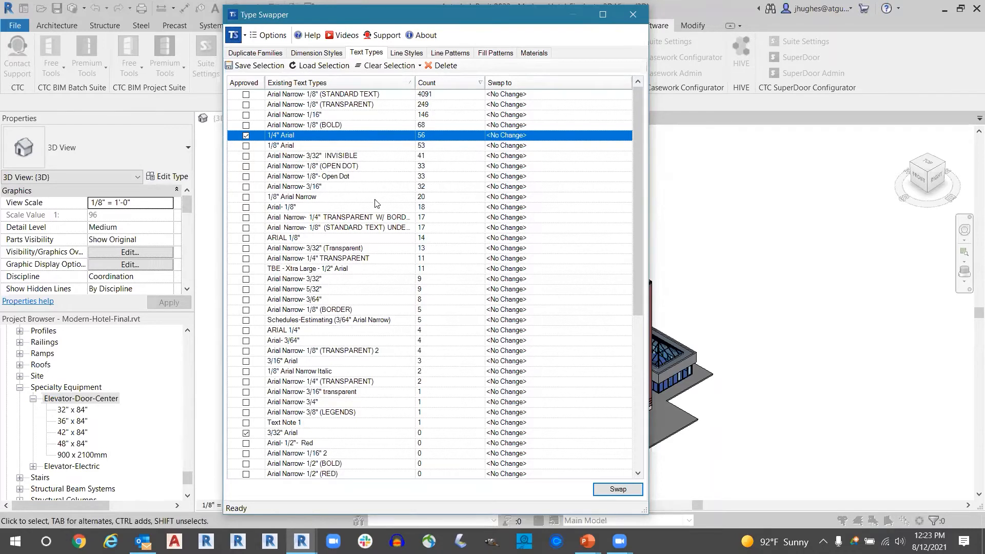
- Approve the Arial Narrow- 1/8" (STANDARD TEXT) text type and remove the approval from 1/4" Arial
{"action": "scroll", "coordinate": [361, 235], "scroll_direction": "down", "scroll_amount": 2}
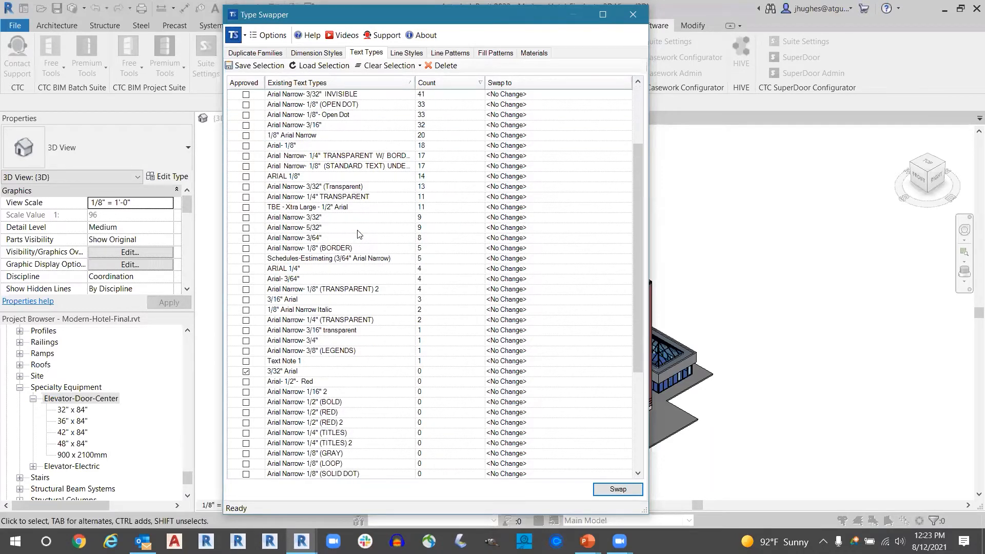
{"action": "scroll", "coordinate": [359, 234], "scroll_direction": "up", "scroll_amount": 2}
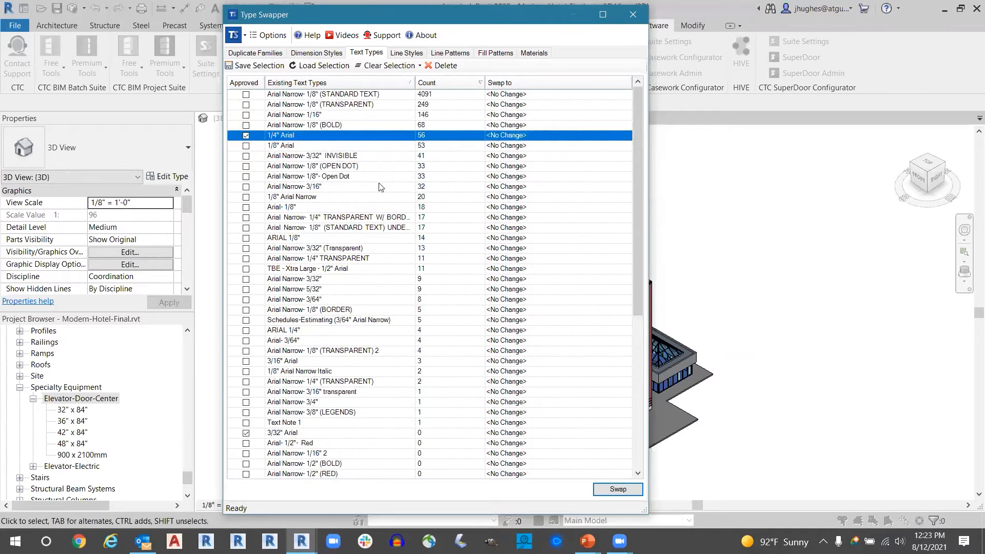
{"action": "left_click", "coordinate": [245, 135]}
{"action": "left_click", "coordinate": [246, 94]}
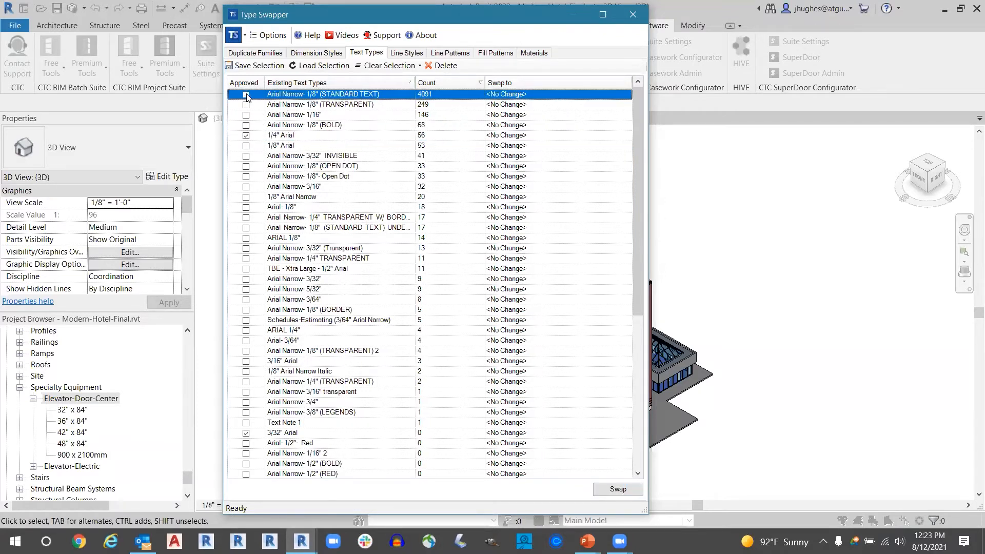
{"action": "left_click", "coordinate": [246, 136]}
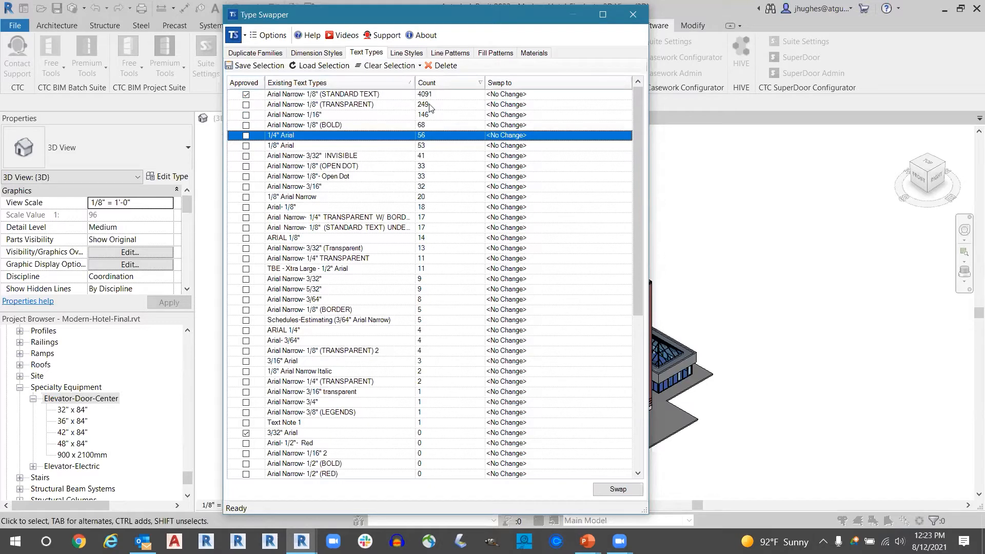
{"action": "scroll", "coordinate": [452, 151], "scroll_direction": "down", "scroll_amount": 3}
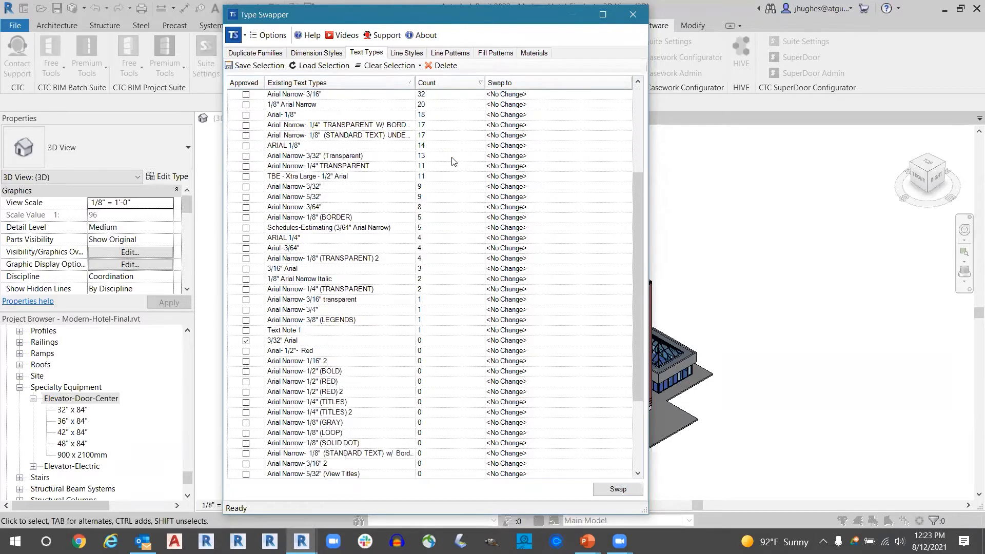
{"action": "scroll", "coordinate": [433, 135], "scroll_direction": "up", "scroll_amount": 3}
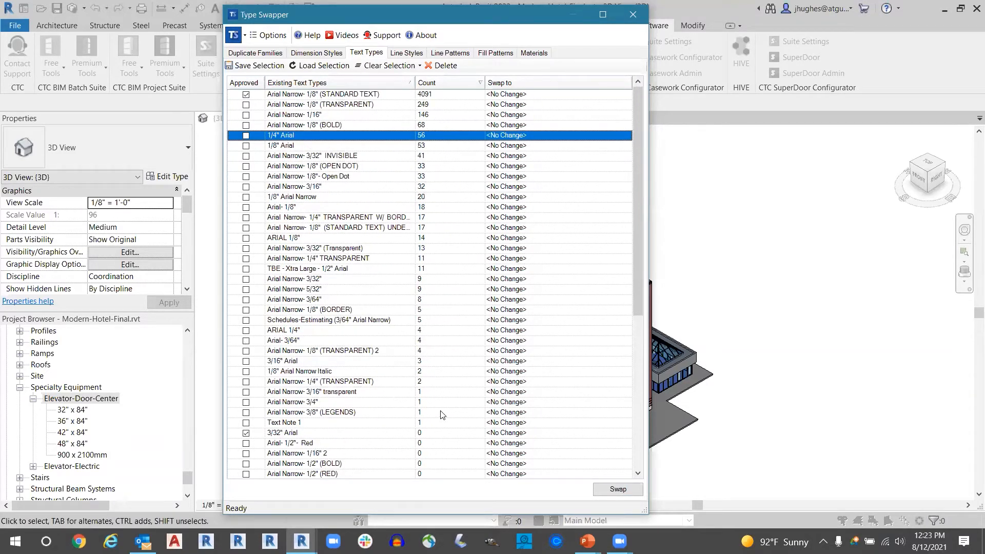
{"action": "scroll", "coordinate": [440, 419], "scroll_direction": "down", "scroll_amount": 1}
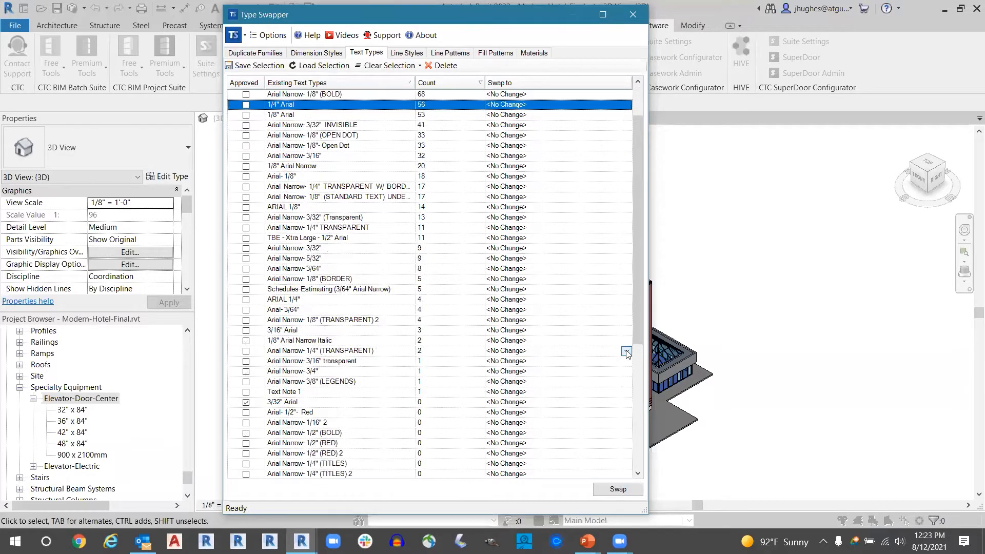
{"action": "left_click", "coordinate": [627, 351]}
{"action": "left_click", "coordinate": [493, 360]}
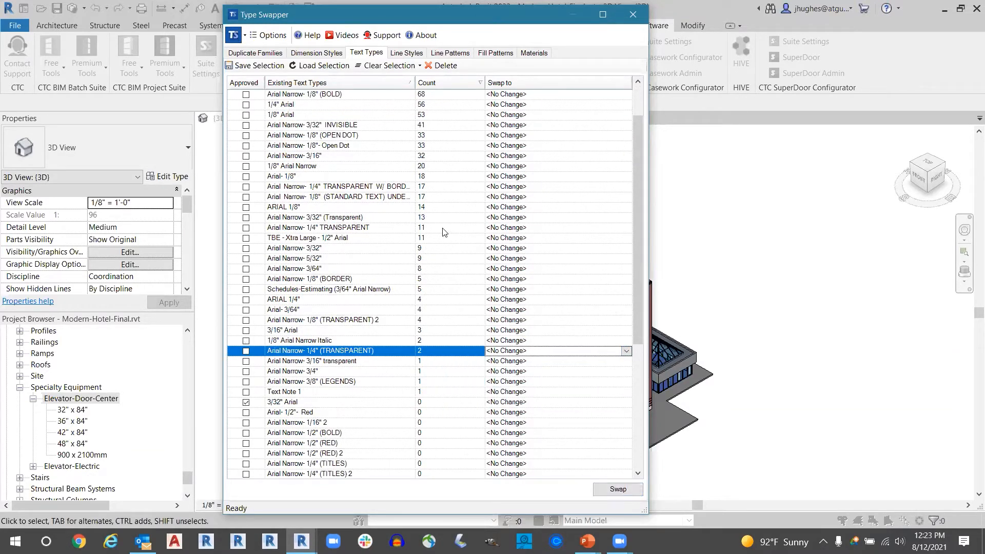
{"action": "scroll", "coordinate": [451, 240], "scroll_direction": "down", "scroll_amount": 5}
{"action": "left_click", "coordinate": [626, 351]}
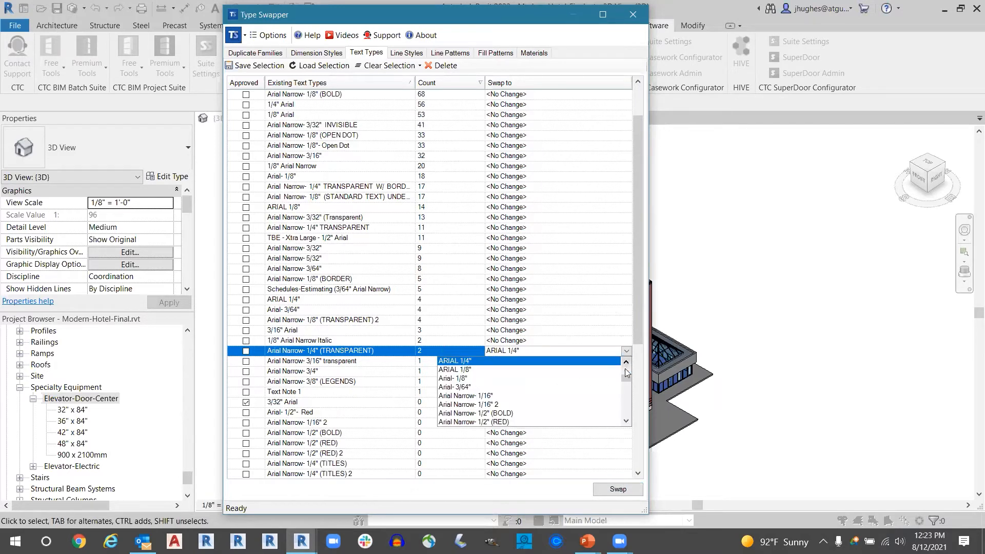
{"action": "scroll", "coordinate": [625, 377], "scroll_direction": "up", "scroll_amount": 3}
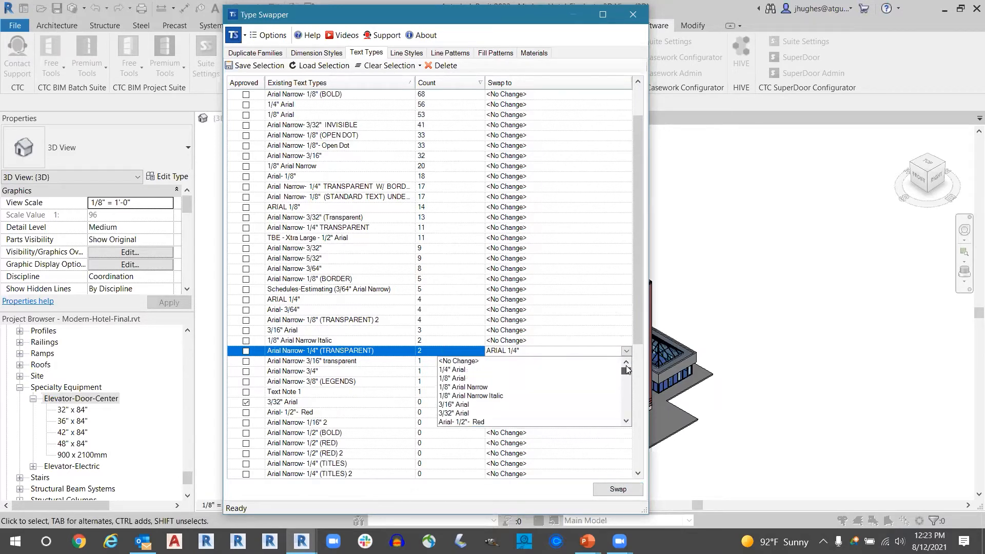
{"action": "left_click", "coordinate": [531, 362]}
- Examine the zero-count text types from 3/32" Arial through Schedule Text 7, leaving 3/32" Arial selected
{"action": "left_click_drag", "start_coordinate": [636, 301], "coordinate": [635, 450]}
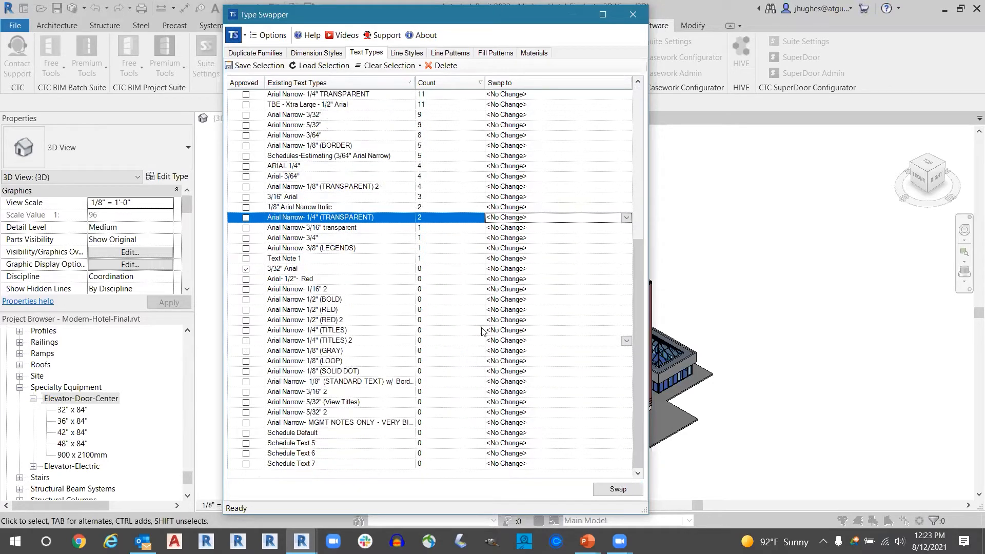
{"action": "left_click", "coordinate": [437, 270]}
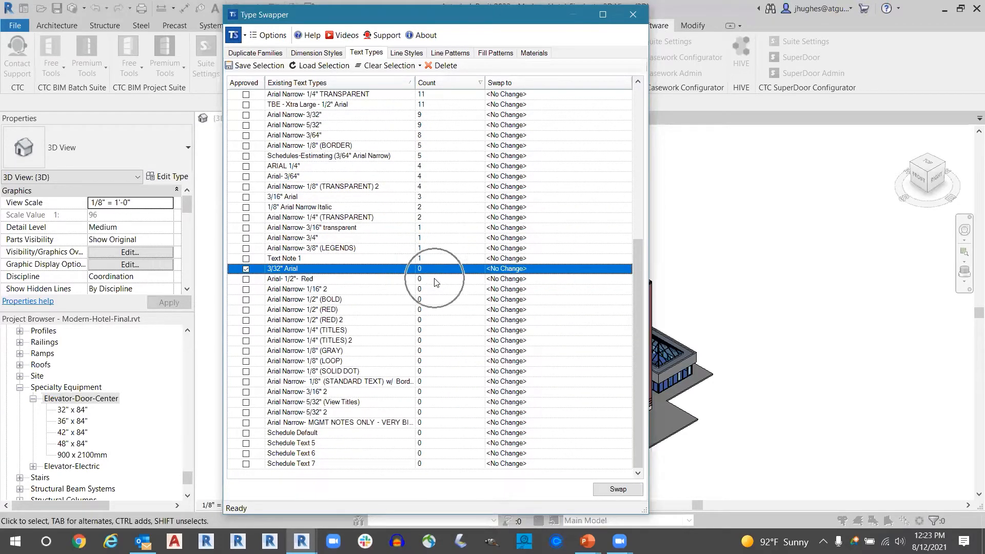
{"action": "left_click", "coordinate": [452, 463], "text": "shift"}
{"action": "left_click", "coordinate": [441, 329]}
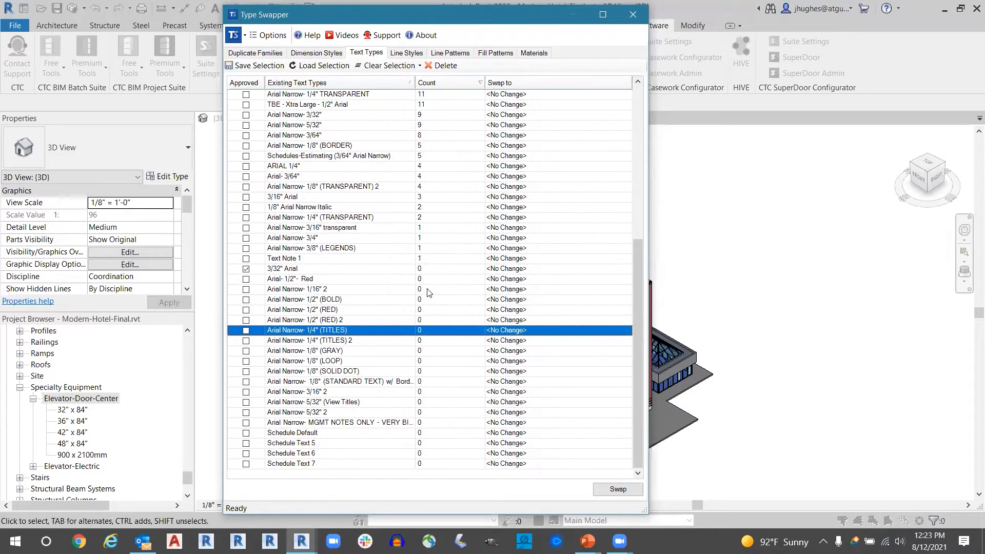
{"action": "left_click", "coordinate": [431, 272]}
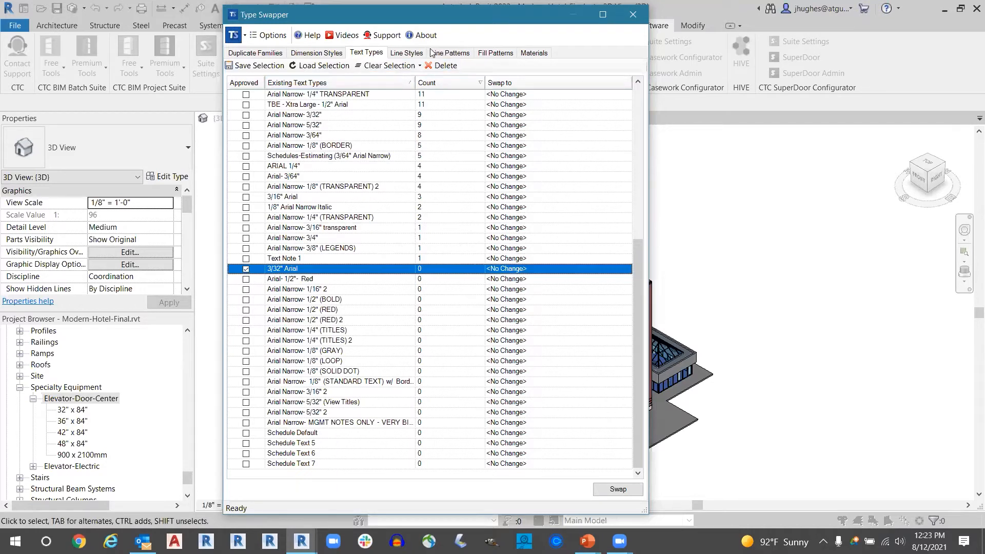
- Bring up the project's line styles and review the bracketed system styles alongside the numbered custom ones
{"action": "left_click", "coordinate": [414, 56]}
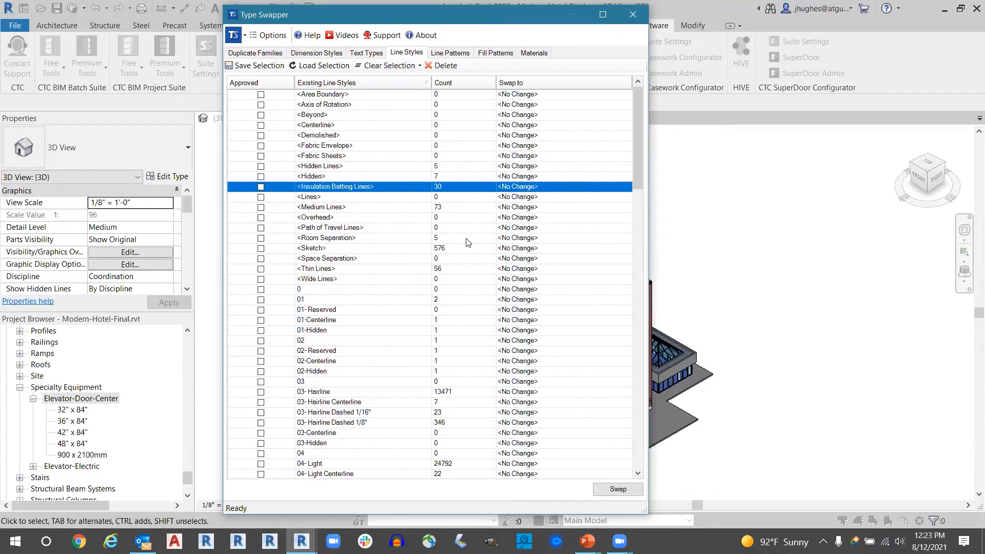
{"action": "left_click", "coordinate": [332, 95]}
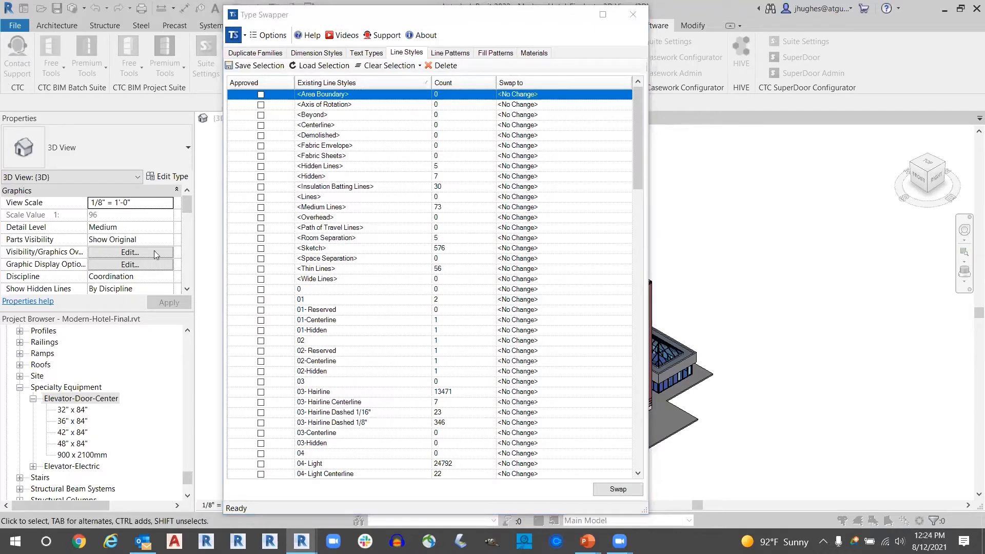
{"action": "left_click", "coordinate": [347, 157]}
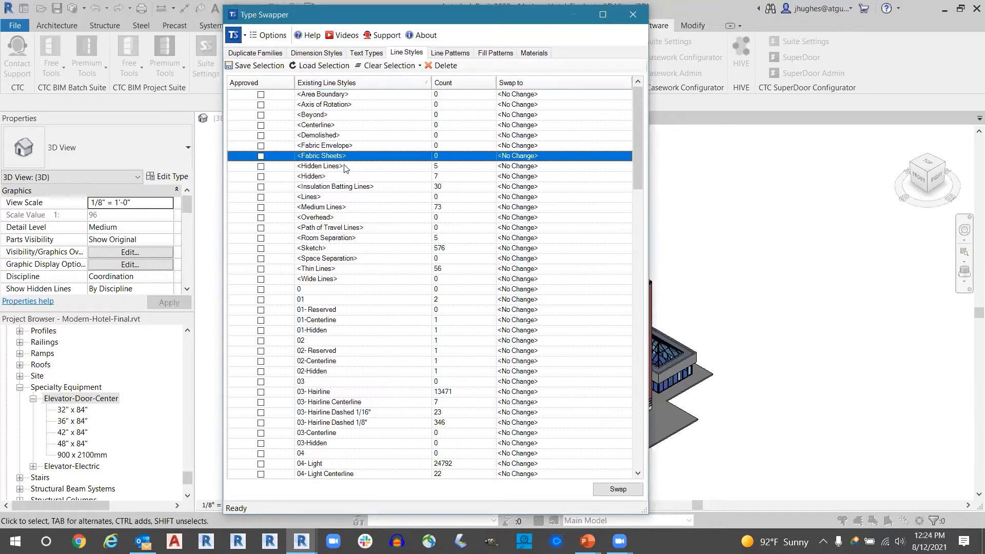
{"action": "left_click", "coordinate": [343, 168]}
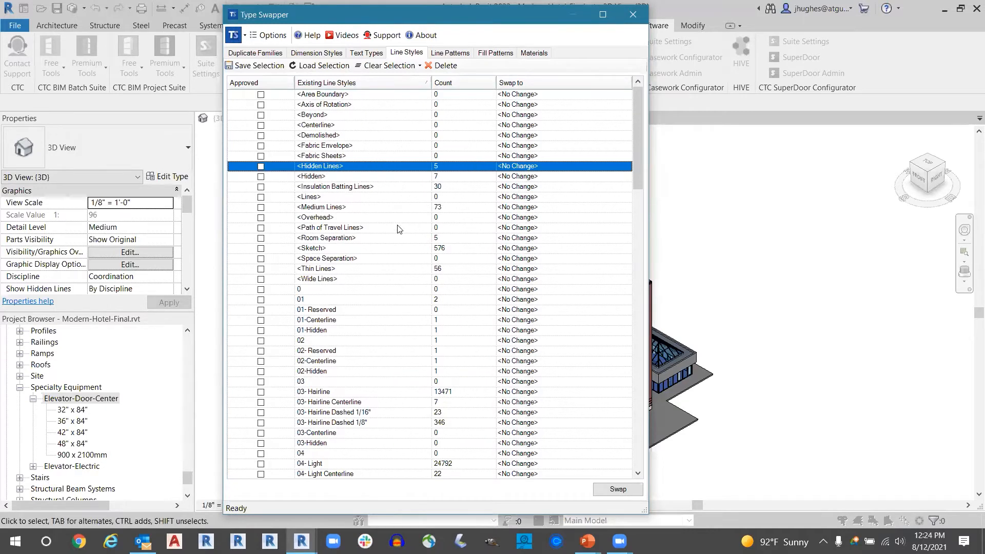
{"action": "scroll", "coordinate": [374, 306], "scroll_direction": "down", "scroll_amount": 8}
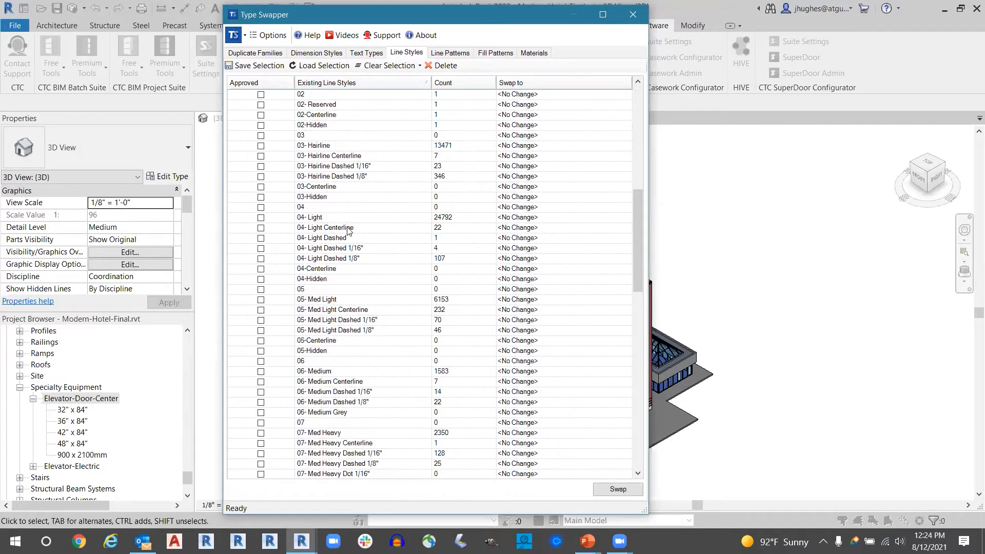
{"action": "scroll", "coordinate": [326, 201], "scroll_direction": "up", "scroll_amount": 8}
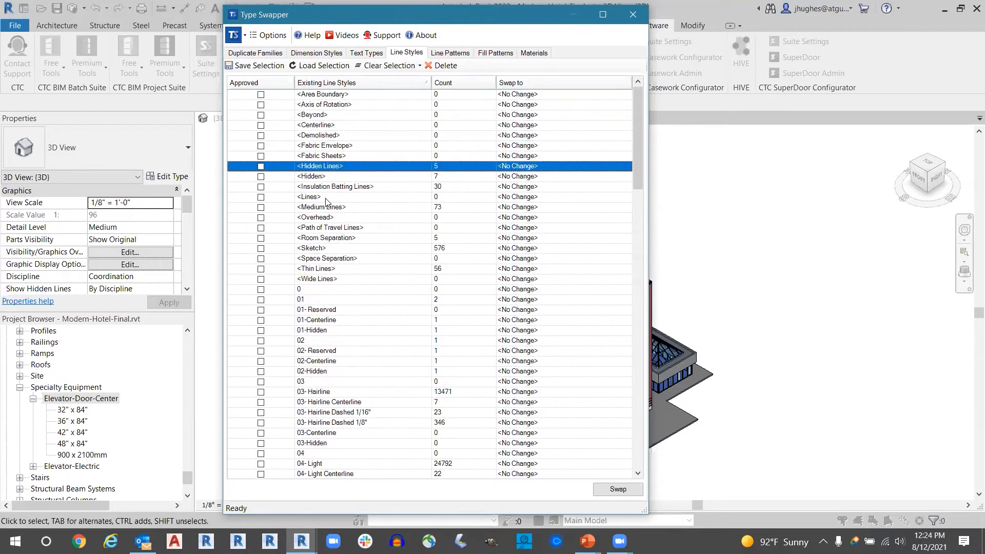
- Set the <Hidden Lines> line style to swap to 03-Hidden and select the <Hidden> style
{"action": "left_click", "coordinate": [625, 168]}
{"action": "left_click", "coordinate": [626, 169]}
{"action": "scroll", "coordinate": [582, 195], "scroll_direction": "down", "scroll_amount": 3}
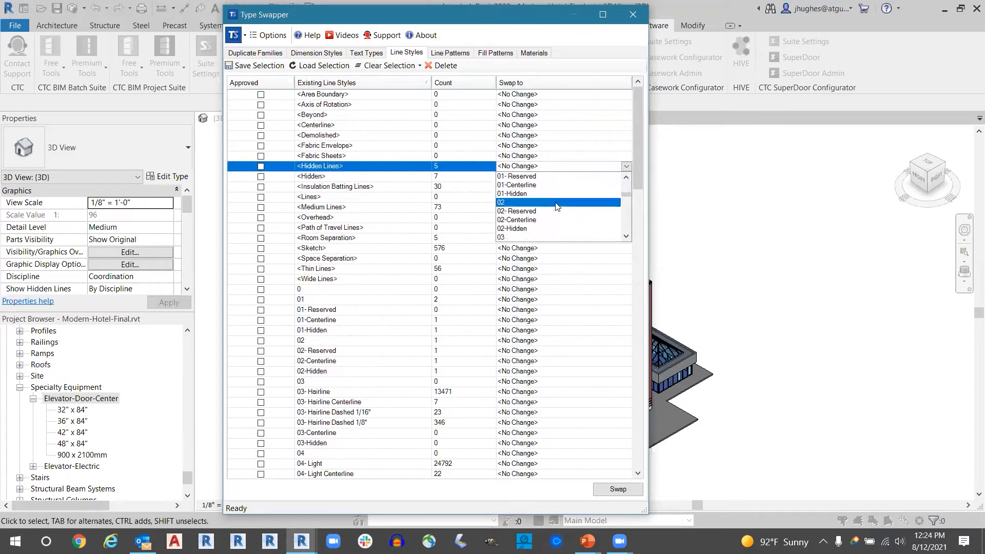
{"action": "scroll", "coordinate": [528, 237], "scroll_direction": "down", "scroll_amount": 3}
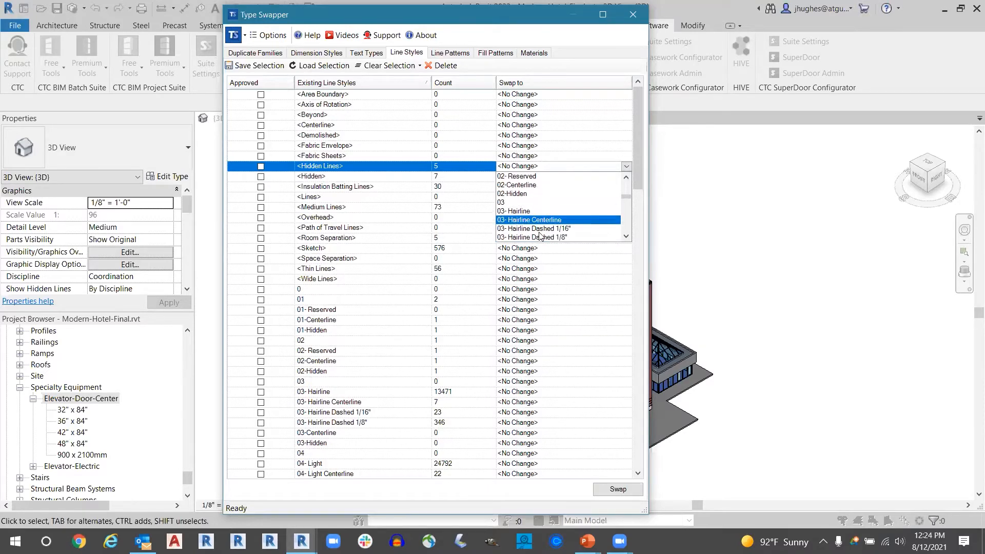
{"action": "left_click", "coordinate": [524, 229]}
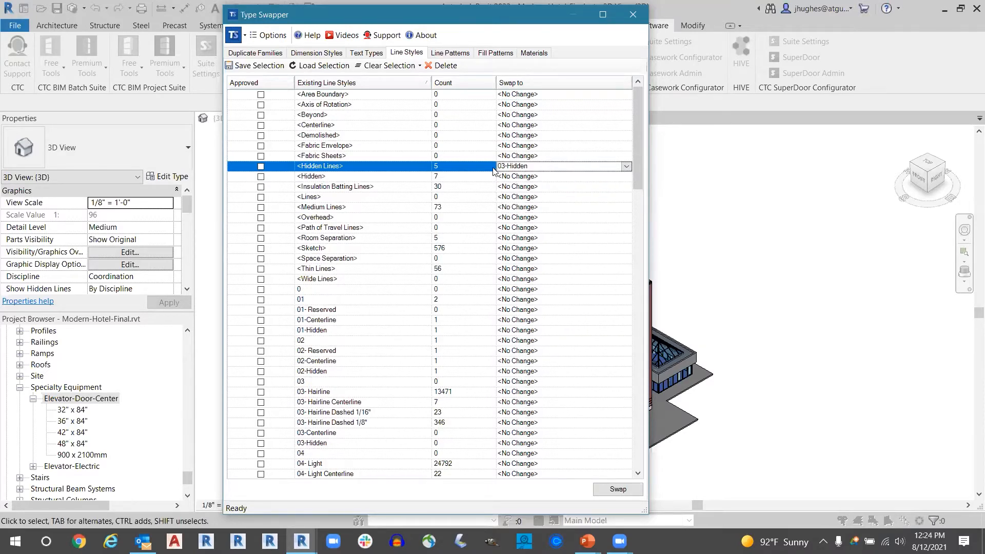
{"action": "scroll", "coordinate": [367, 226], "scroll_direction": "up", "scroll_amount": 1}
{"action": "scroll", "coordinate": [419, 146], "scroll_direction": "up", "scroll_amount": 2}
{"action": "scroll", "coordinate": [418, 146], "scroll_direction": "down", "scroll_amount": 4}
{"action": "left_click", "coordinate": [626, 166]}
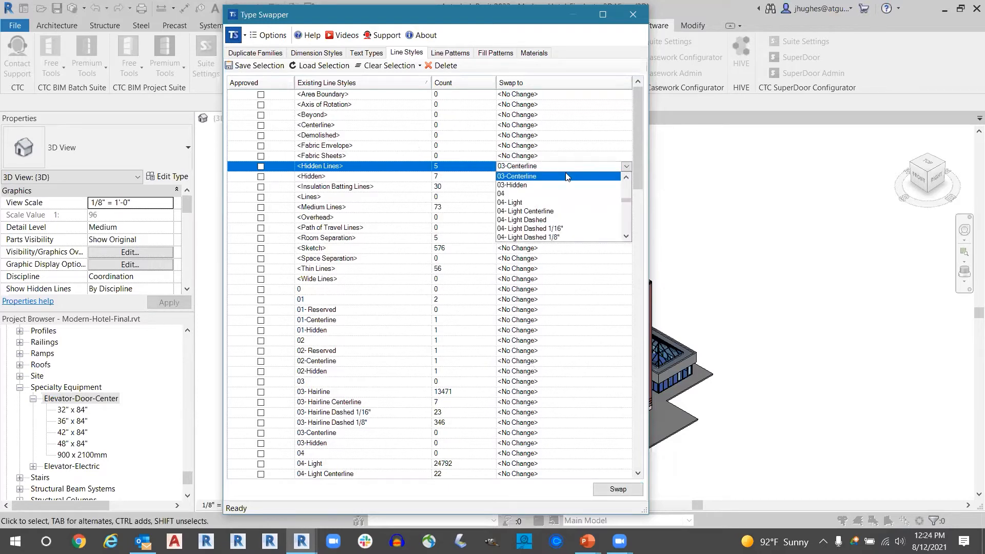
{"action": "left_click", "coordinate": [550, 184]}
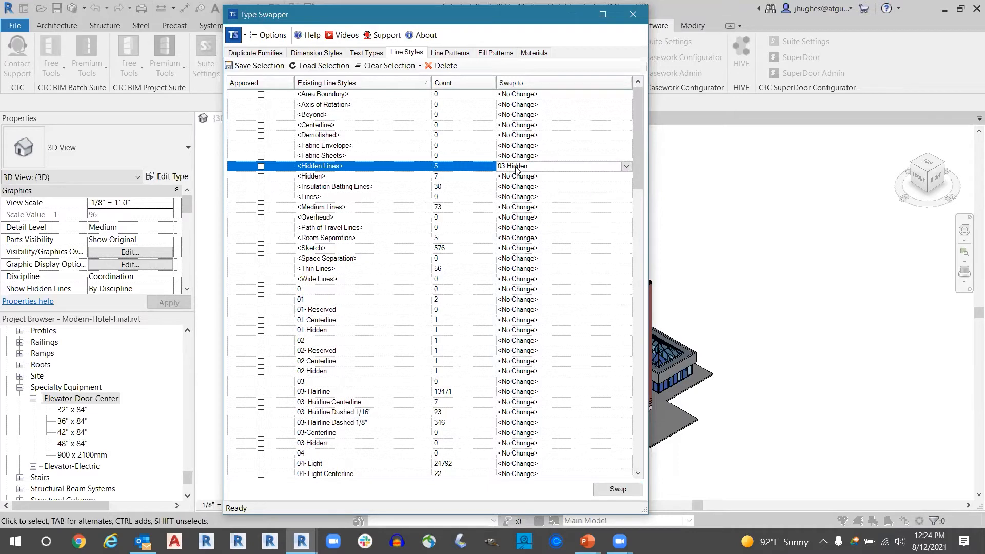
{"action": "mouse_move", "coordinate": [637, 133]}
{"action": "left_mouse_down"}
{"action": "mouse_move", "coordinate": [635, 142]}
{"action": "mouse_move", "coordinate": [635, 132]}
{"action": "left_mouse_up"}
{"action": "left_click", "coordinate": [365, 186]}
{"action": "left_click", "coordinate": [358, 177]}
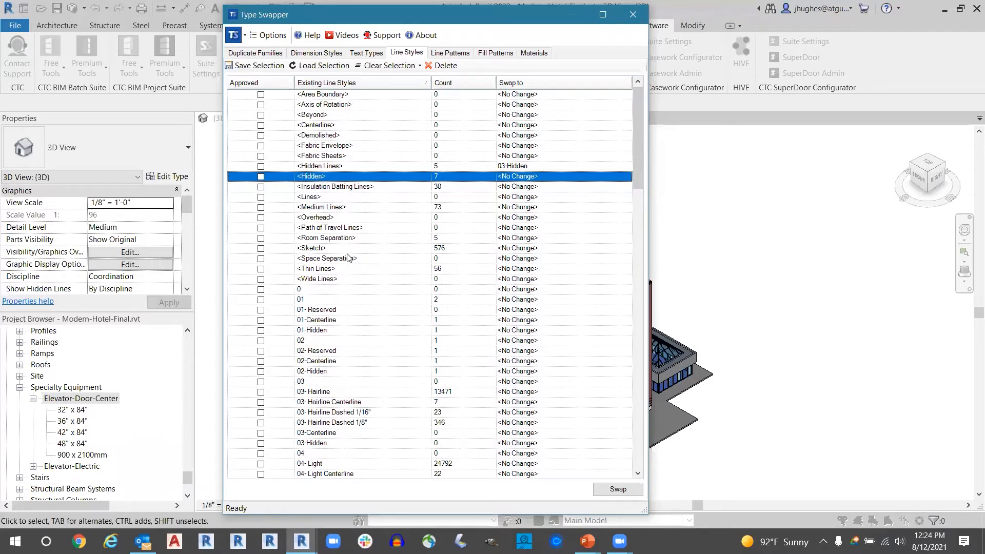
- Examine the <Wide Lines> and <Sketch> system line styles and the numbered custom styles, selecting style 03
{"action": "left_click", "coordinate": [325, 283]}
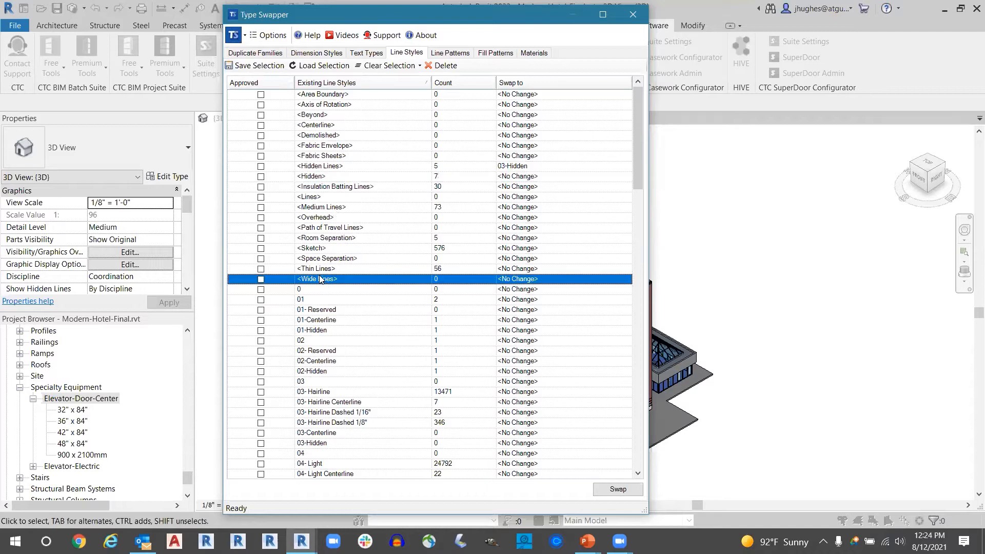
{"action": "left_click", "coordinate": [444, 248]}
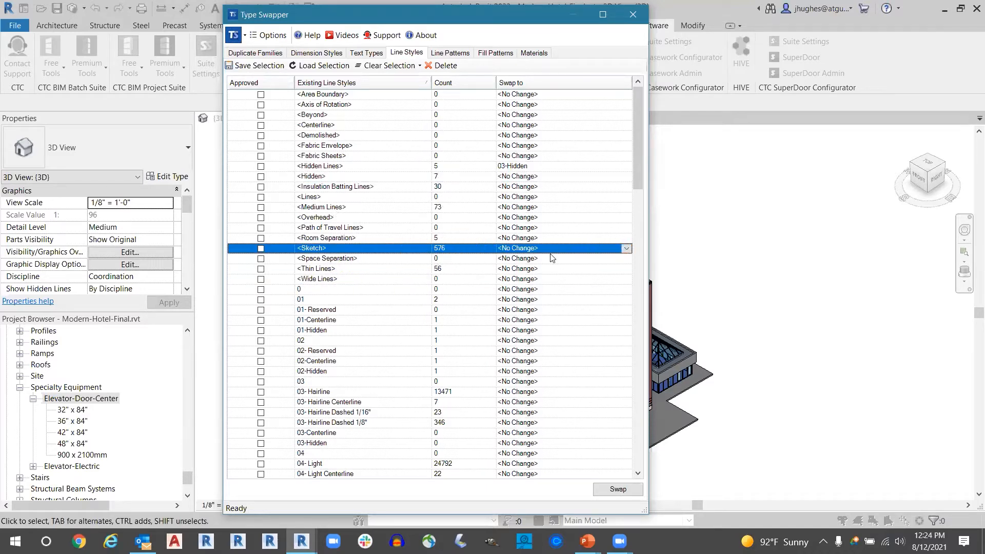
{"action": "left_click_drag", "start_coordinate": [636, 137], "coordinate": [640, 178]}
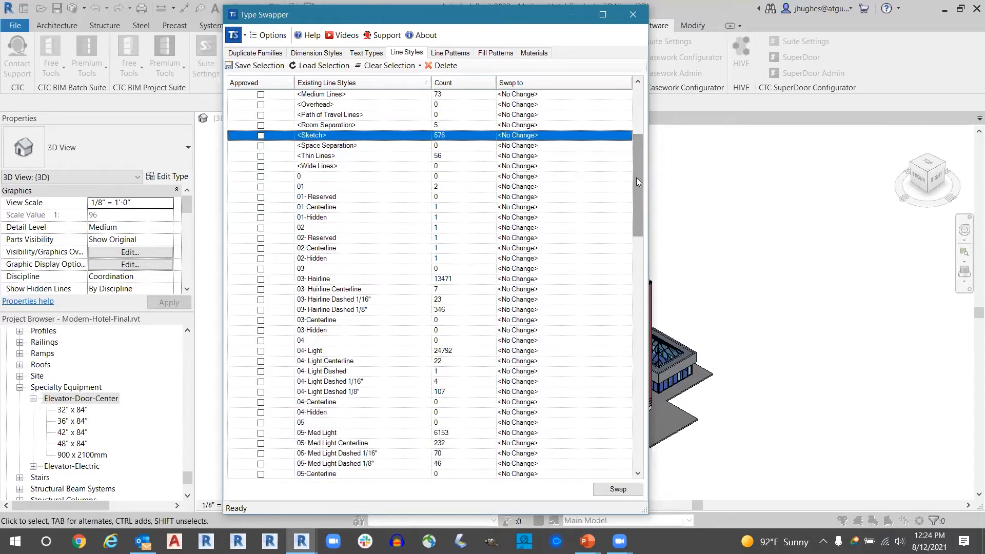
{"action": "left_click_drag", "start_coordinate": [637, 186], "coordinate": [614, 208]}
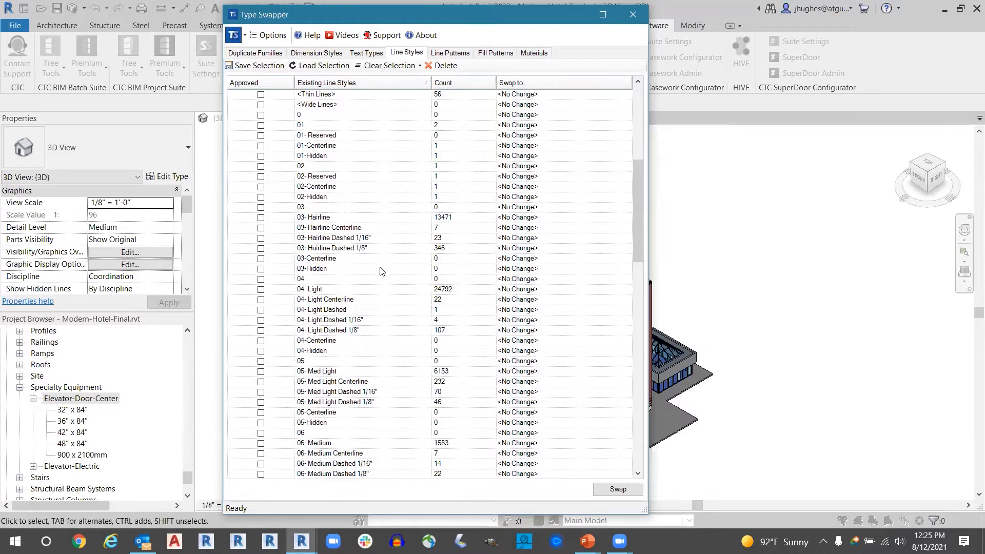
{"action": "left_click", "coordinate": [305, 208]}
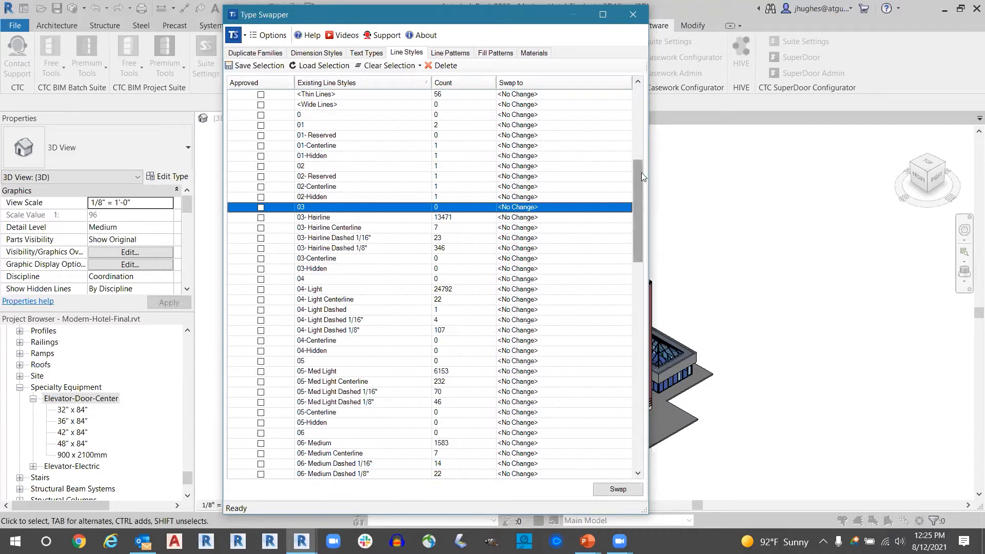
- Examine the <Centerline>, <Medium Lines> and <Thin Lines> system styles at the start of the line styles list
{"action": "left_click_drag", "start_coordinate": [641, 172], "coordinate": [639, 80]}
{"action": "left_click", "coordinate": [337, 124]}
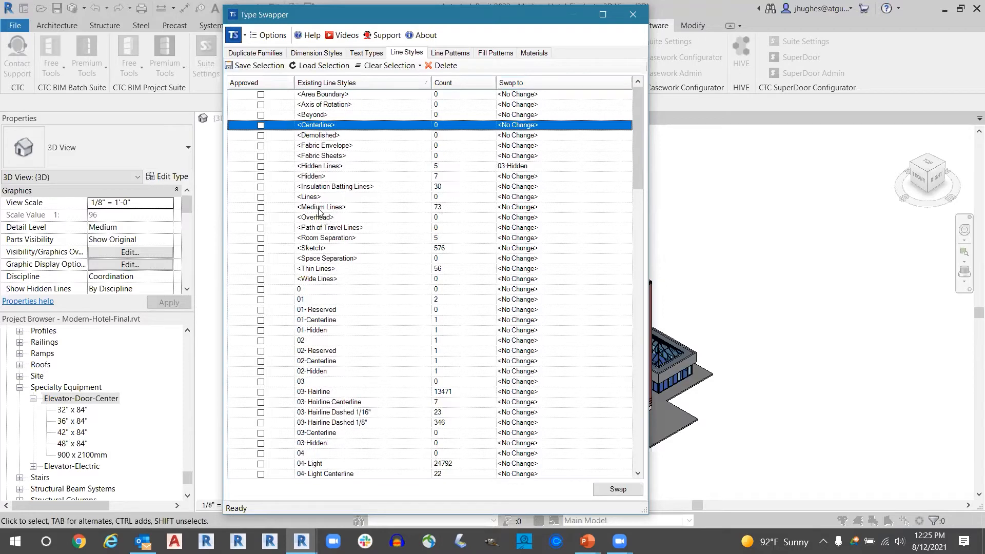
{"action": "left_click", "coordinate": [310, 208]}
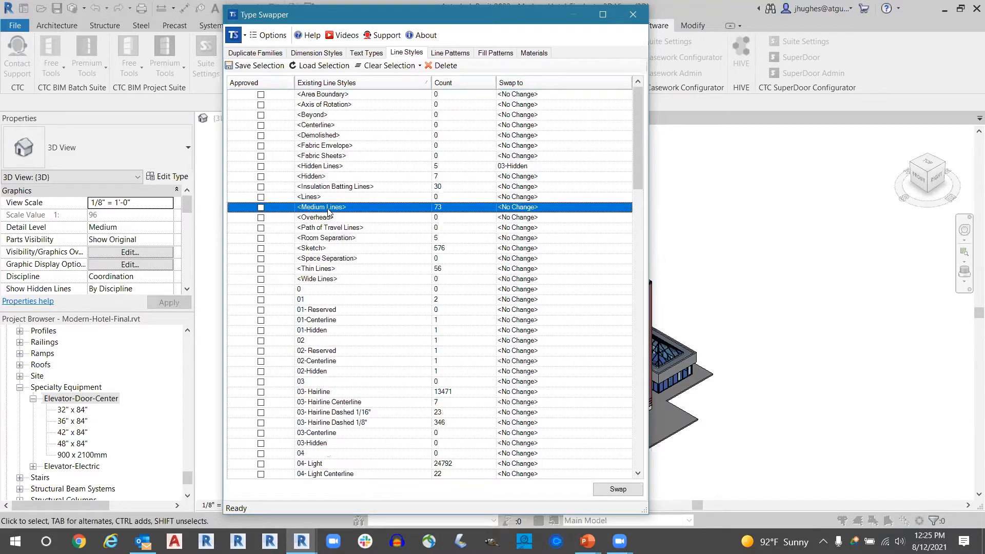
{"action": "left_click", "coordinate": [314, 271]}
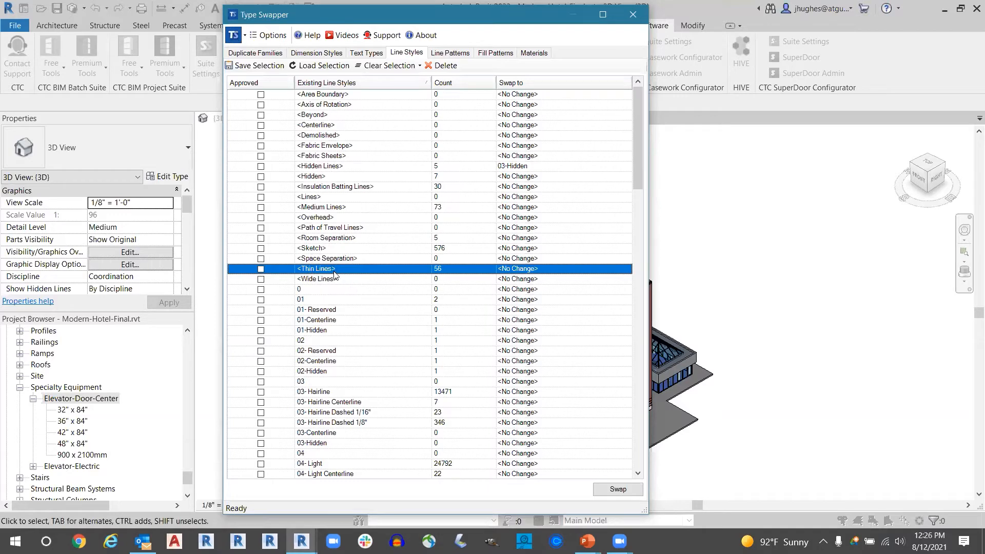
- Review the remaining line styles through Schedule Lines, including the Invisible, hatch22 and Red Line styles, and return to the numbered ones
{"action": "left_click_drag", "start_coordinate": [639, 130], "coordinate": [636, 312]}
{"action": "left_click_drag", "start_coordinate": [639, 365], "coordinate": [632, 314]}
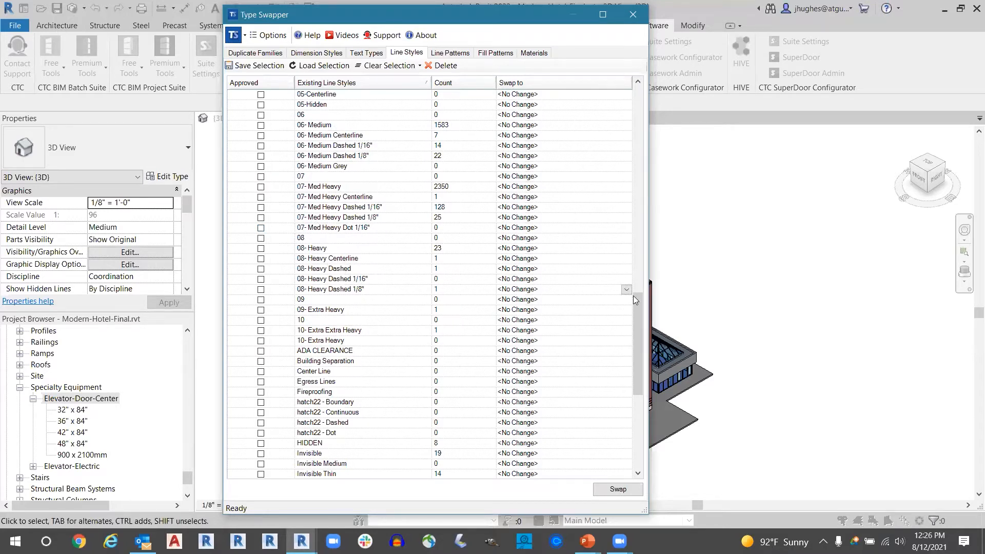
{"action": "left_click_drag", "start_coordinate": [637, 298], "coordinate": [635, 330]}
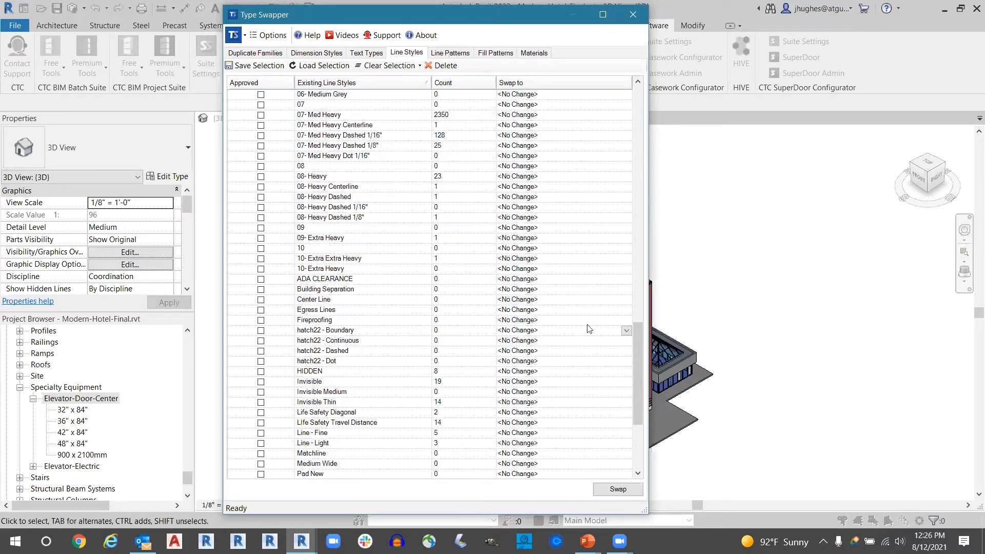
{"action": "left_click_drag", "start_coordinate": [641, 322], "coordinate": [636, 379]}
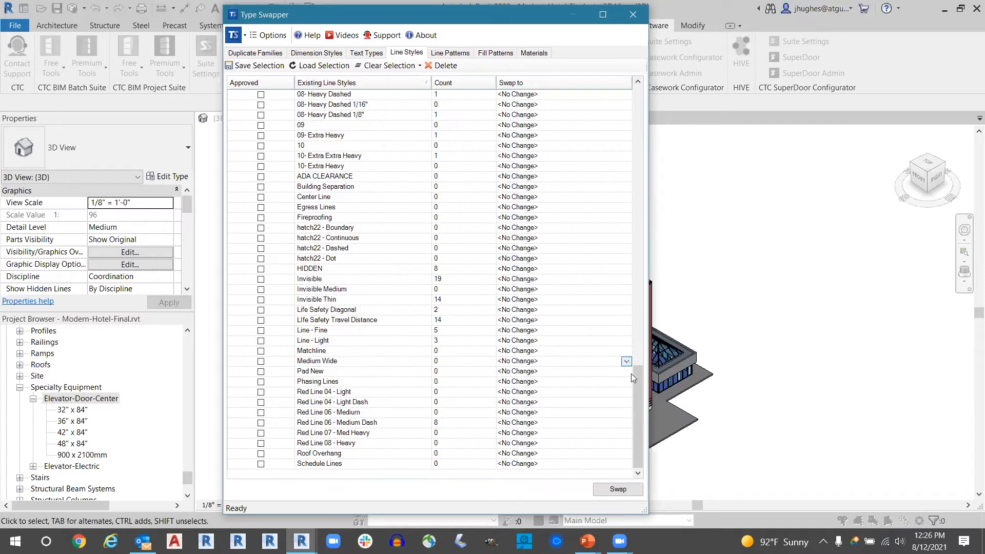
{"action": "left_click_drag", "start_coordinate": [639, 383], "coordinate": [617, 87]}
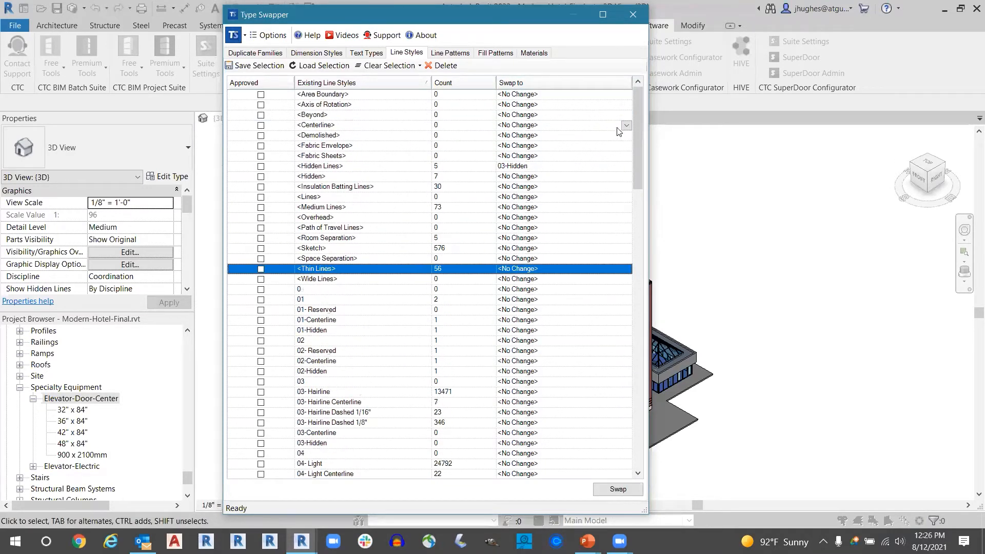
{"action": "left_click_drag", "start_coordinate": [639, 131], "coordinate": [641, 181]}
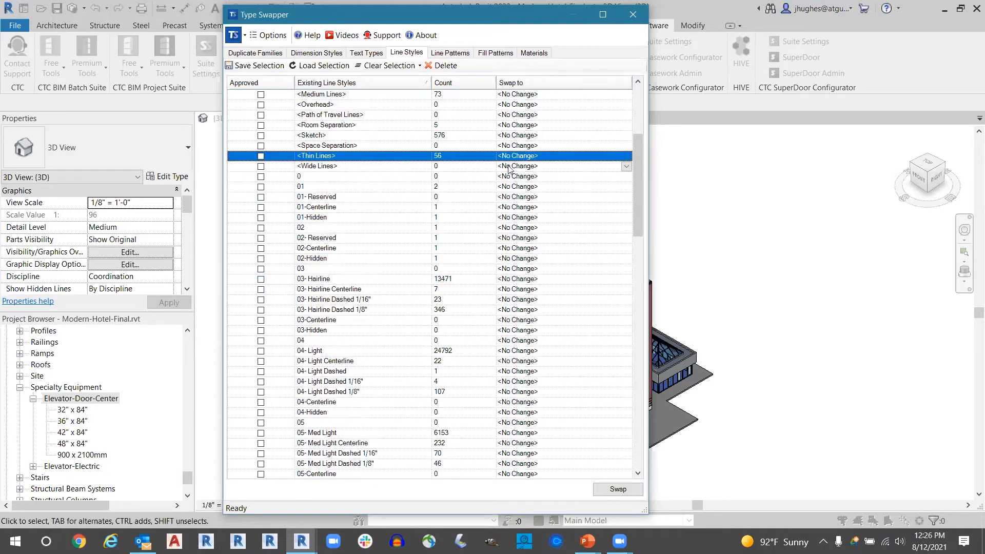
- Sort the line styles by count from highest to lowest and view the most used ones
{"action": "left_click", "coordinate": [440, 85]}
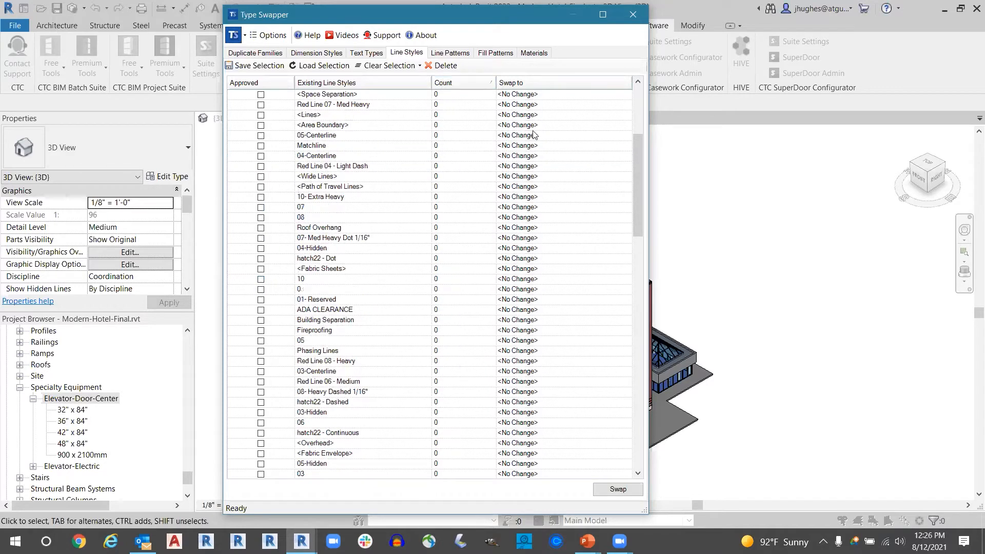
{"action": "left_click", "coordinate": [482, 86]}
{"action": "scroll", "coordinate": [562, 141], "scroll_direction": "up", "scroll_amount": 4}
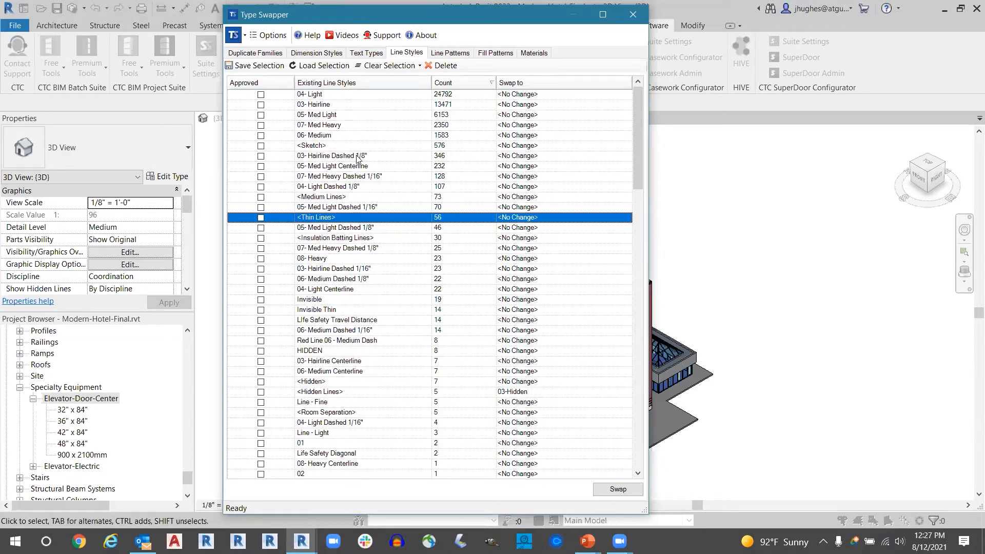
- Close Type Swapper, inspect the 02-Hidden subcategory in the project's Line Styles settings, and dismiss the settings without changes
{"action": "left_click", "coordinate": [633, 15]}
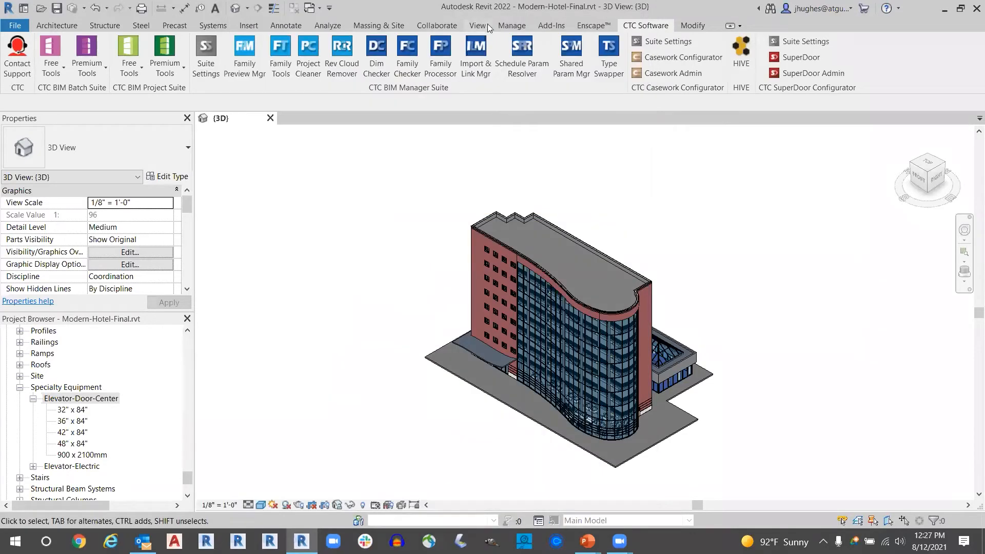
{"action": "left_click", "coordinate": [511, 26]}
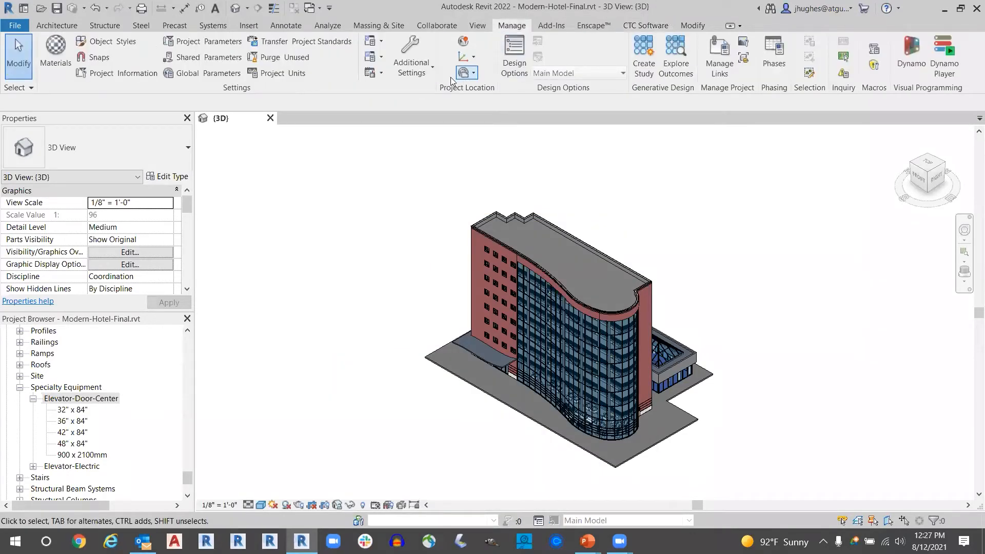
{"action": "left_click", "coordinate": [418, 73]}
{"action": "left_click", "coordinate": [426, 94]}
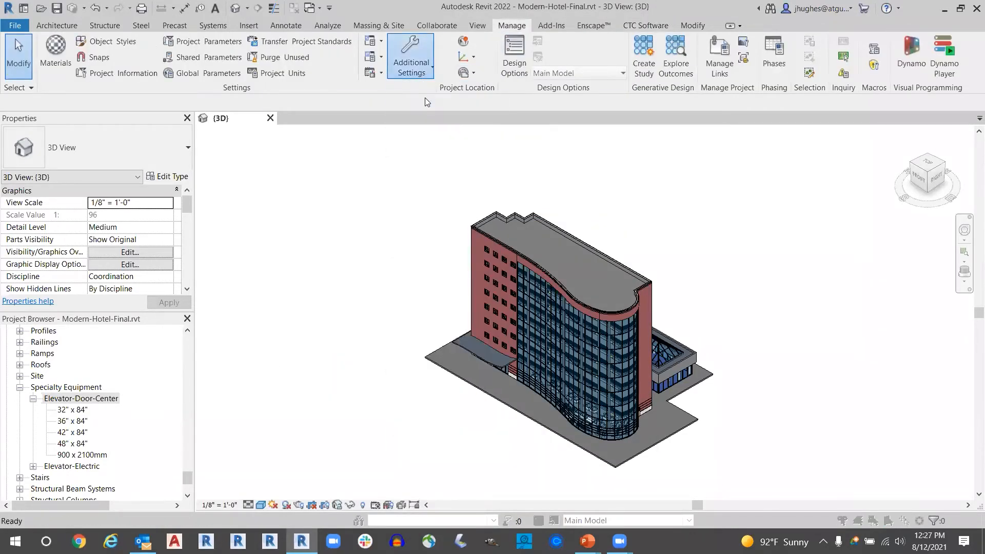
{"action": "left_click", "coordinate": [278, 180]}
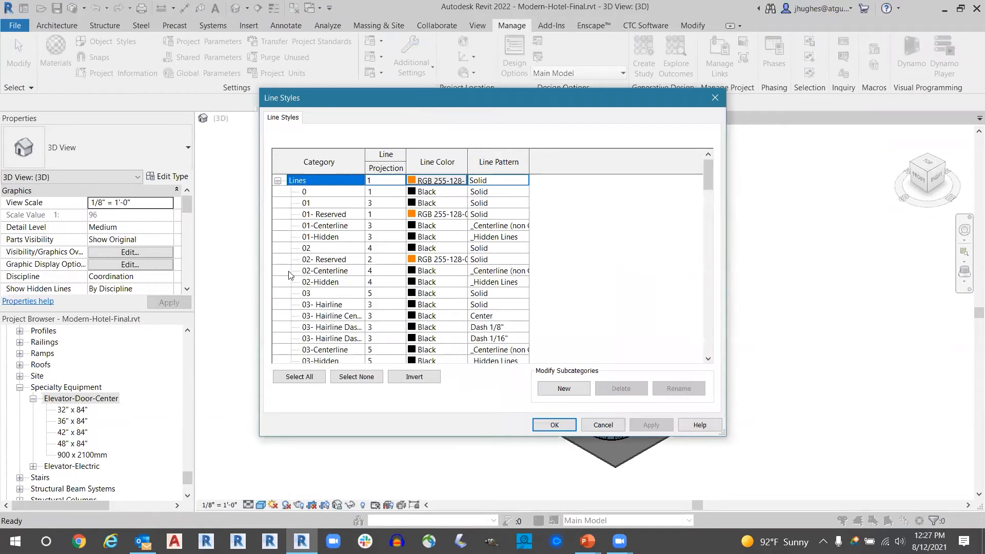
{"action": "left_click", "coordinate": [321, 282]}
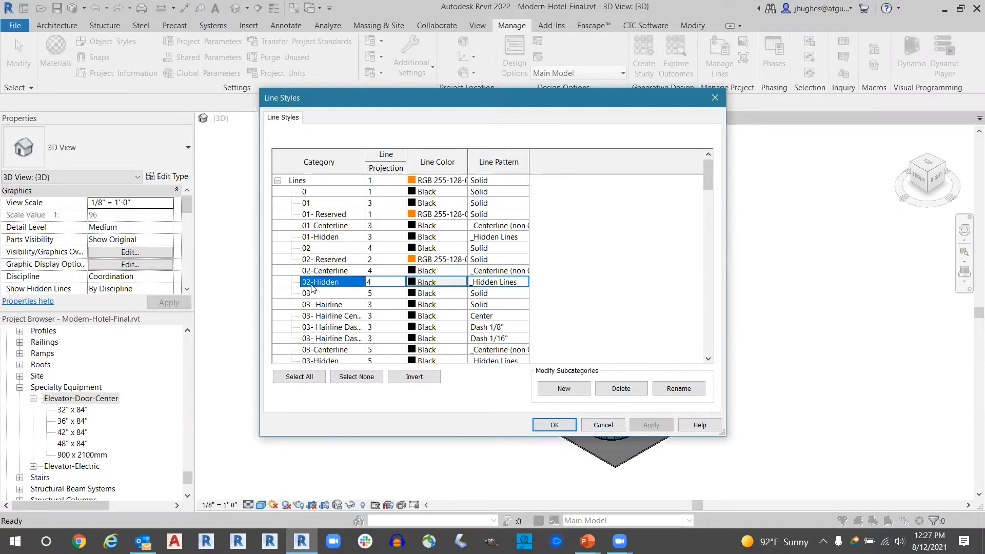
{"action": "left_click", "coordinate": [603, 425]}
{"action": "key", "text": "alt+Tab"}
{"action": "key", "text": "alt+Tab"}
{"action": "key", "text": "alt+Tab"}
{"action": "key", "text": "alt+Tab"}
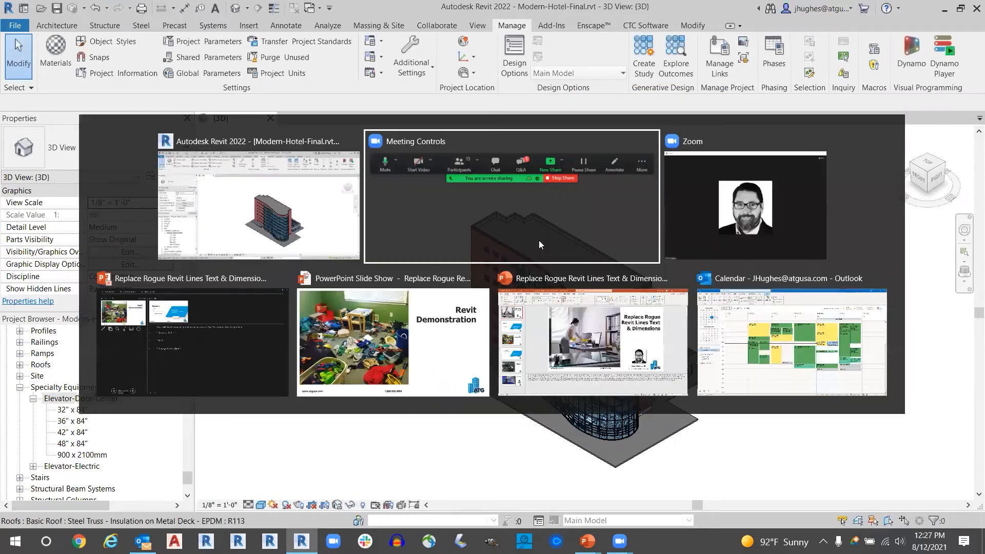
{"action": "key", "text": "alt+Tab"}
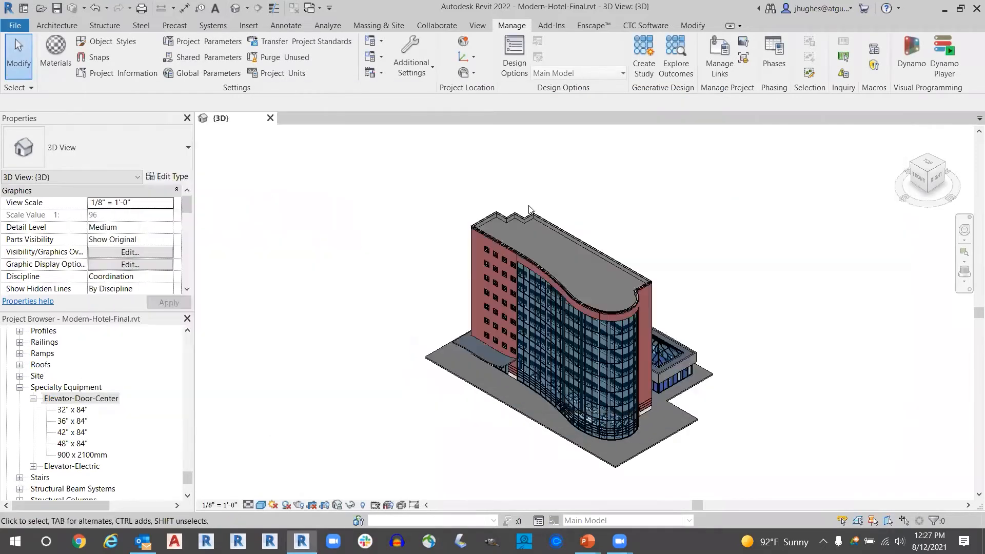
- Reopen Type Swapper and bring up its list of existing line styles
{"action": "left_click", "coordinate": [642, 25]}
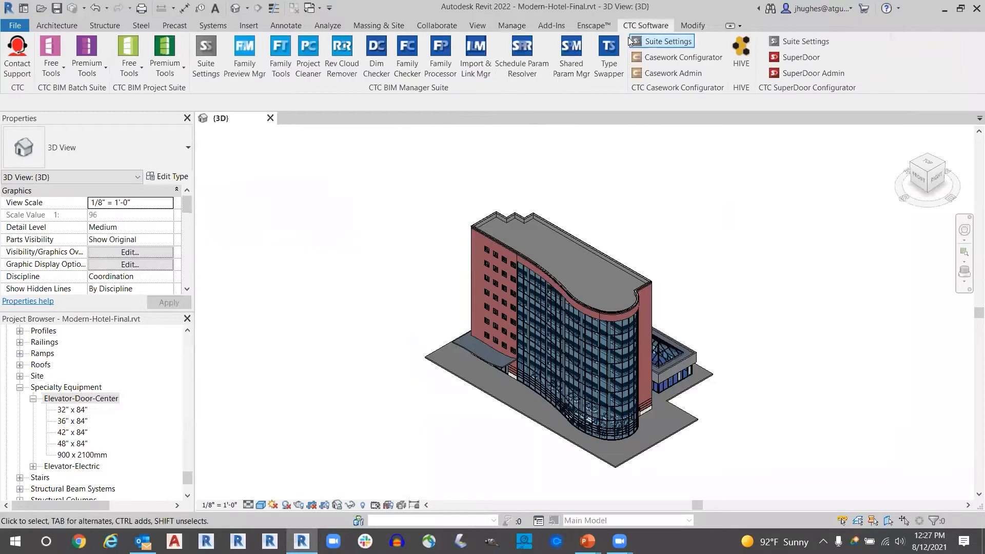
{"action": "left_click", "coordinate": [610, 52]}
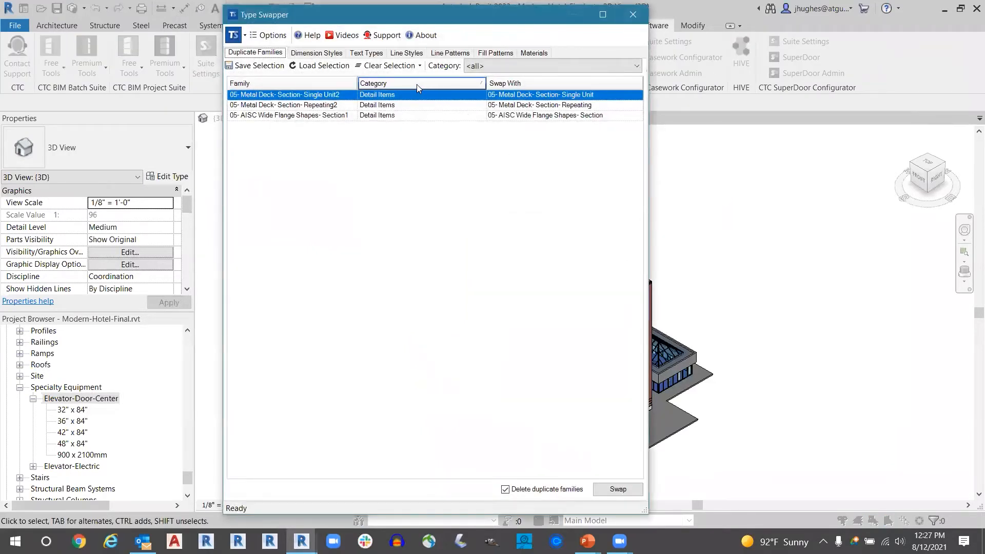
{"action": "left_click", "coordinate": [395, 53]}
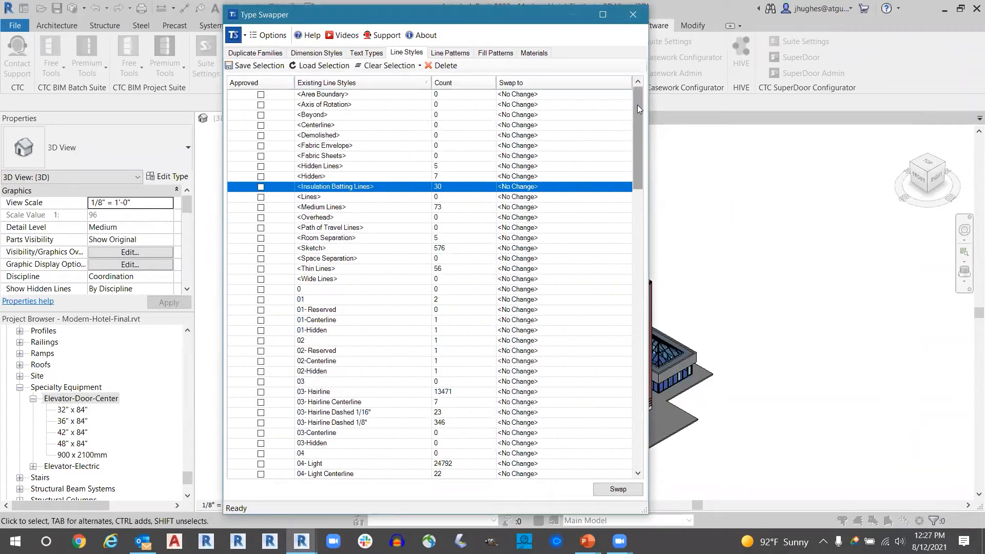
- Examine the system and numbered line styles, selecting 03- Hairline Dashed 1/8"
{"action": "left_click_drag", "start_coordinate": [638, 106], "coordinate": [662, 99]}
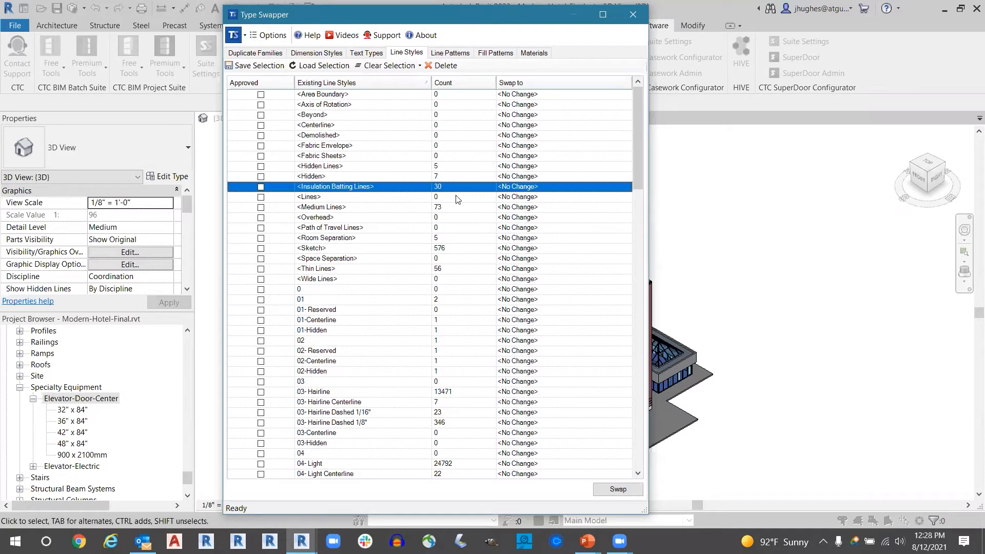
{"action": "scroll", "coordinate": [398, 266], "scroll_direction": "down", "scroll_amount": 5}
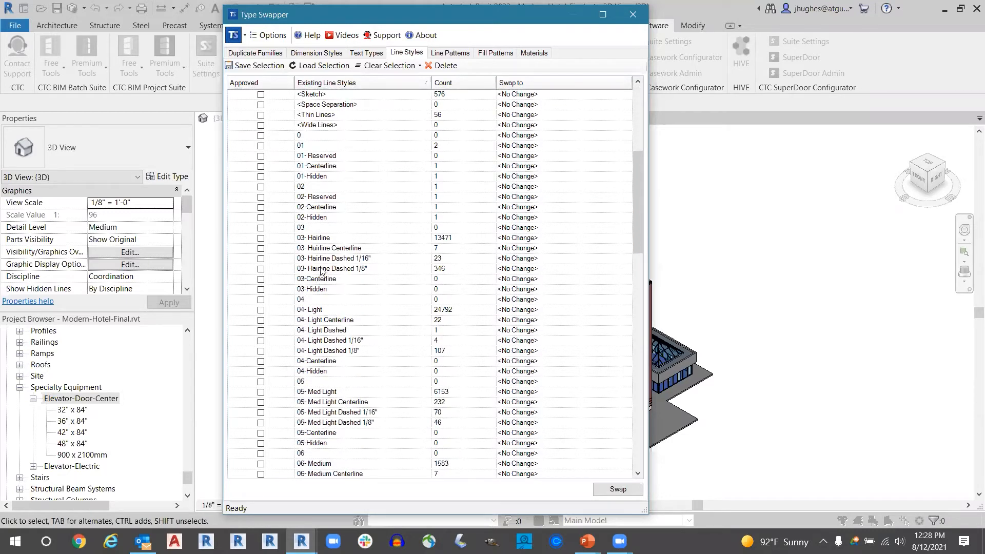
{"action": "left_click", "coordinate": [321, 268]}
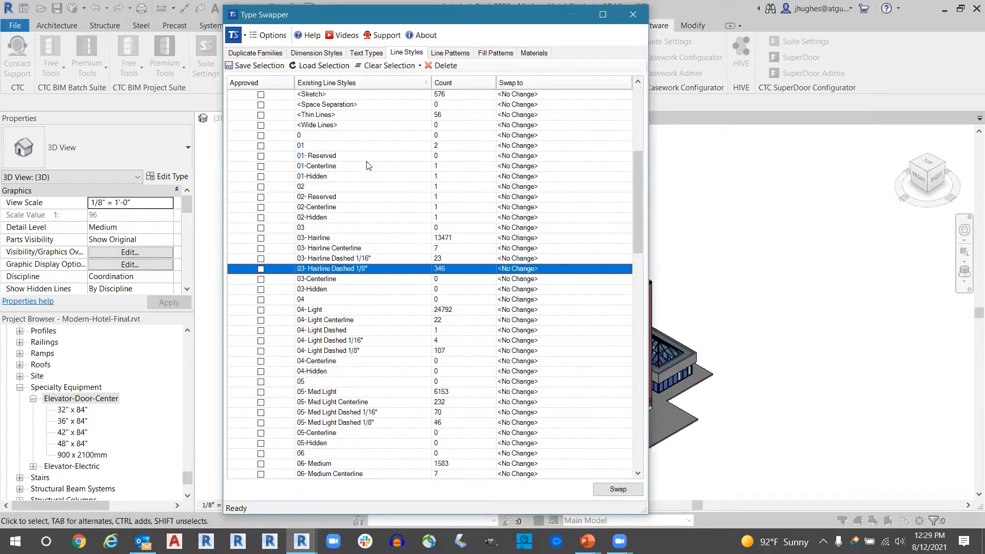
{"action": "scroll", "coordinate": [377, 156], "scroll_direction": "up", "scroll_amount": 3}
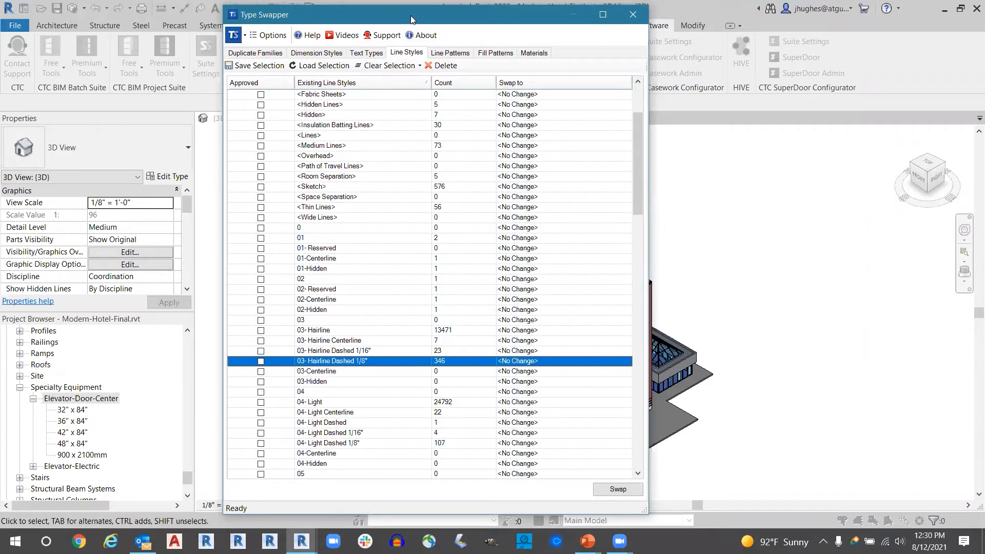
- Check the project's text types and return to the line styles
{"action": "left_click_drag", "start_coordinate": [405, 21], "coordinate": [396, 24]}
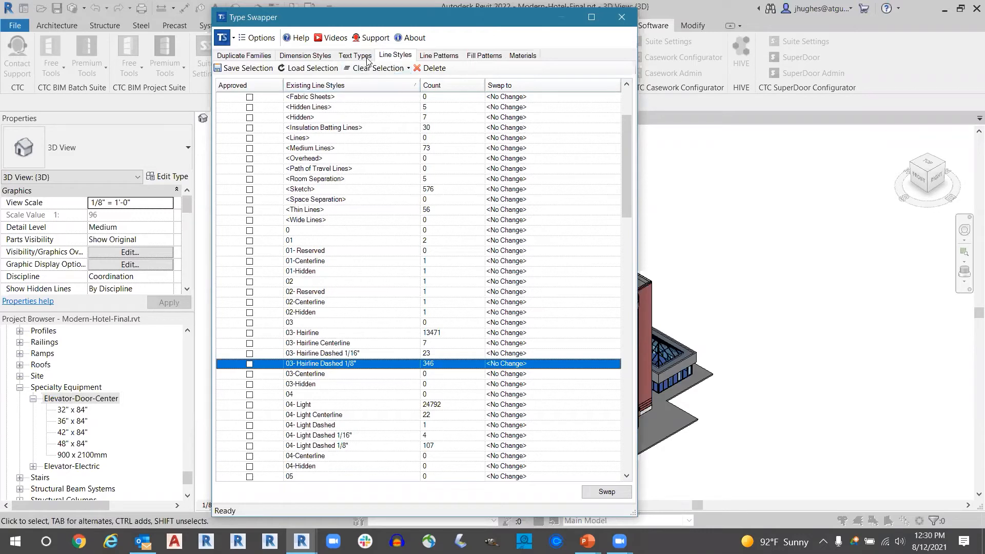
{"action": "left_click", "coordinate": [353, 56]}
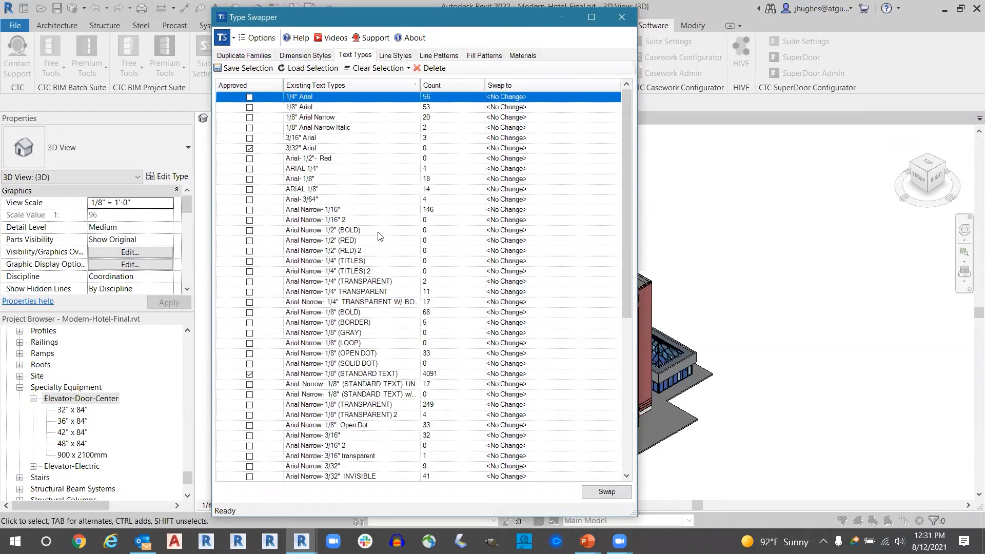
{"action": "left_click", "coordinate": [395, 55]}
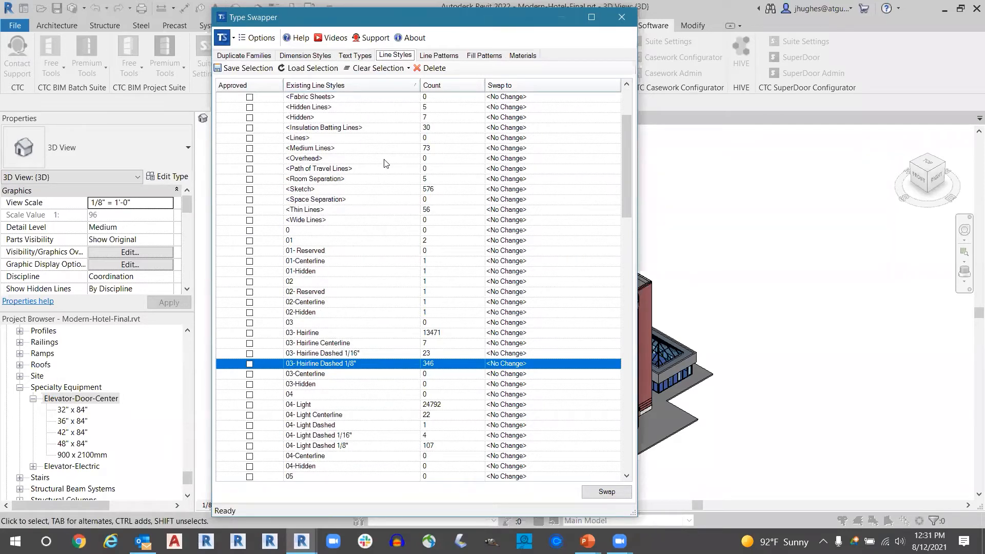
- Sort the line styles by count from highest to lowest and select 04- Light
{"action": "left_click", "coordinate": [445, 85]}
{"action": "left_click", "coordinate": [629, 98]}
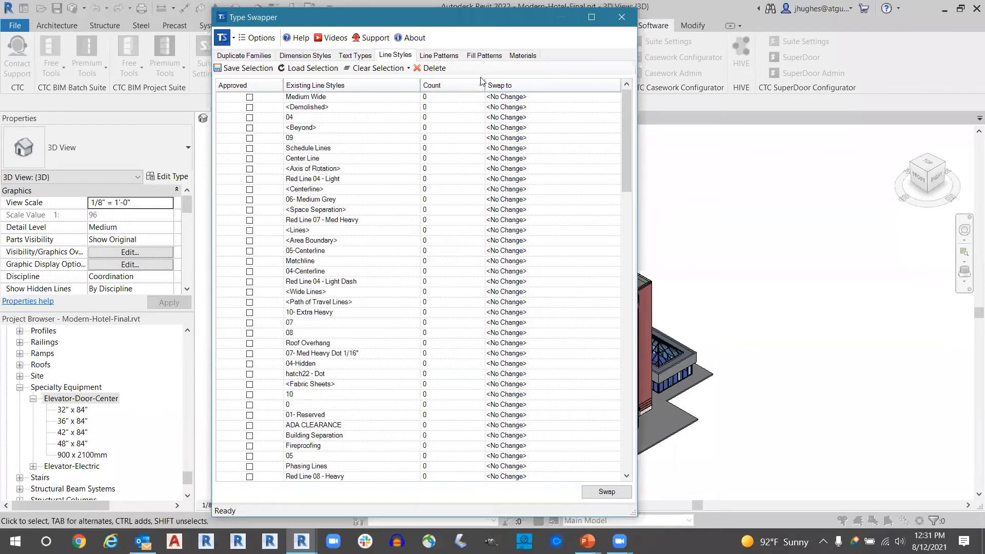
{"action": "left_click", "coordinate": [465, 87]}
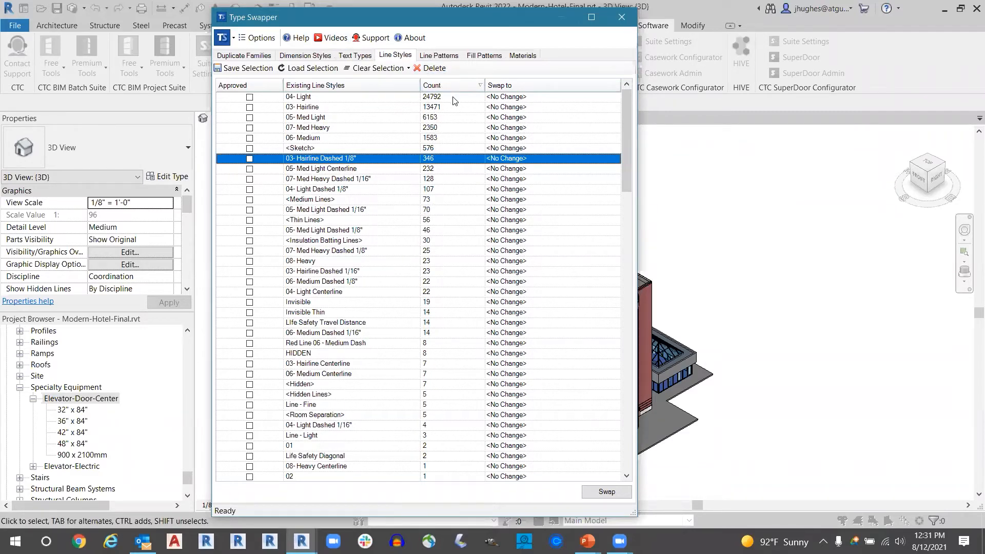
{"action": "left_click", "coordinate": [364, 98]}
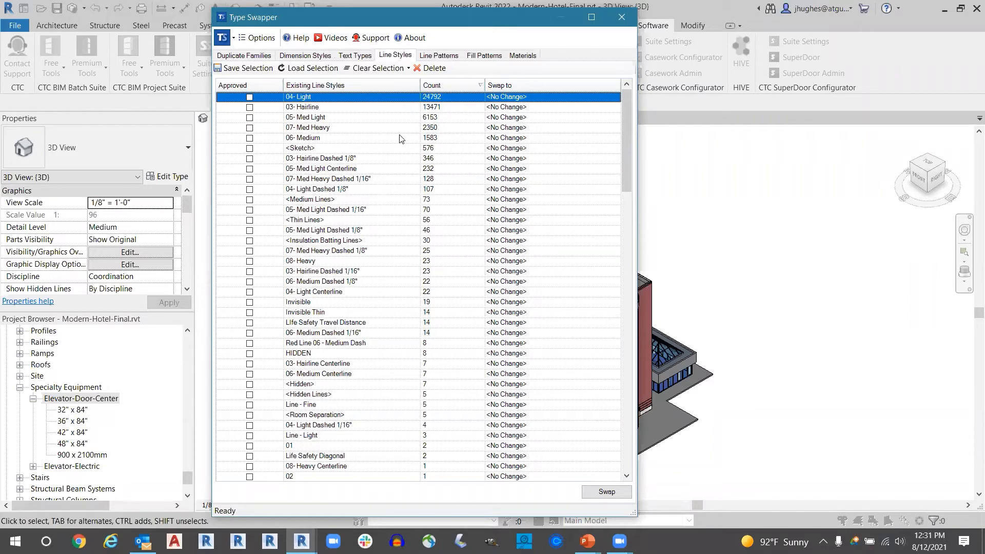
- Review the existing line patterns and their counts, selecting Center 1/4" and checking its swap target
{"action": "left_click", "coordinate": [441, 56]}
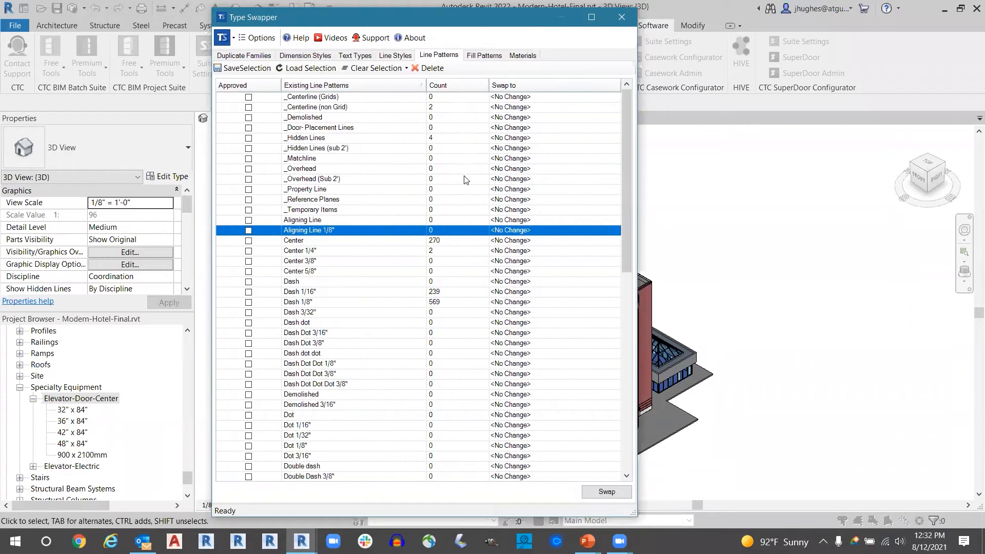
{"action": "scroll", "coordinate": [417, 281], "scroll_direction": "down", "scroll_amount": 9}
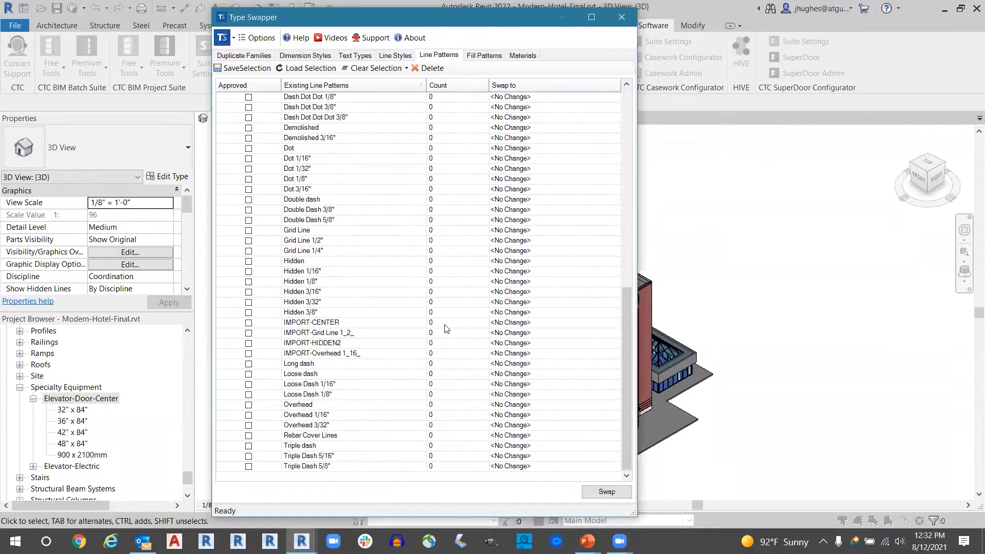
{"action": "scroll", "coordinate": [386, 308], "scroll_direction": "up", "scroll_amount": 9}
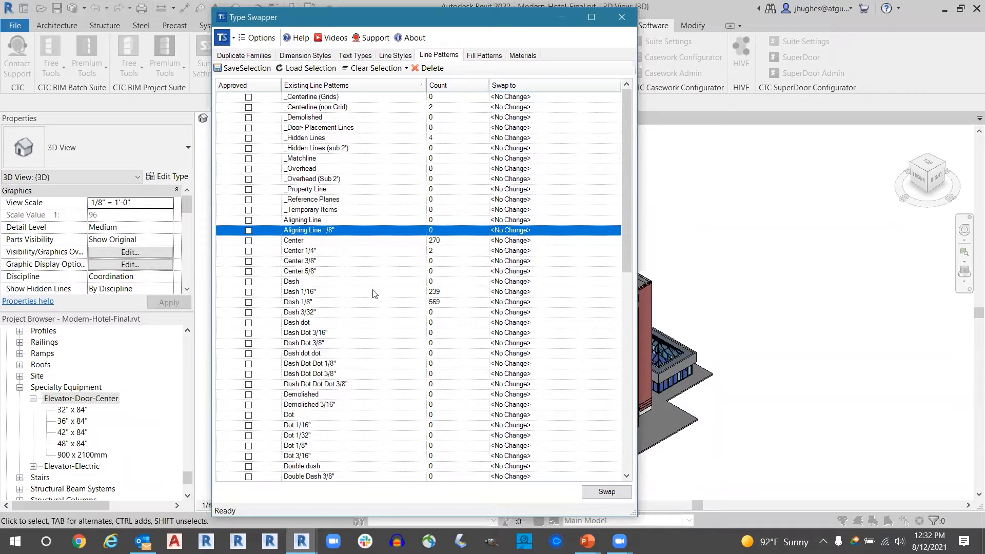
{"action": "left_click", "coordinate": [320, 252]}
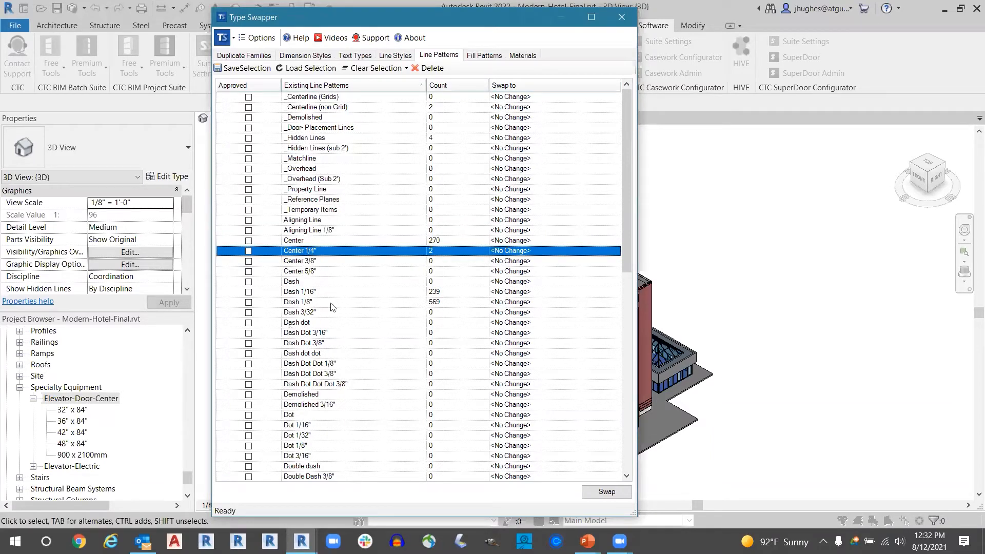
{"action": "left_click", "coordinate": [581, 251]}
- Bring up the existing fill patterns and examine the filled region and material usage of <Solid fill>
{"action": "left_click", "coordinate": [474, 56]}
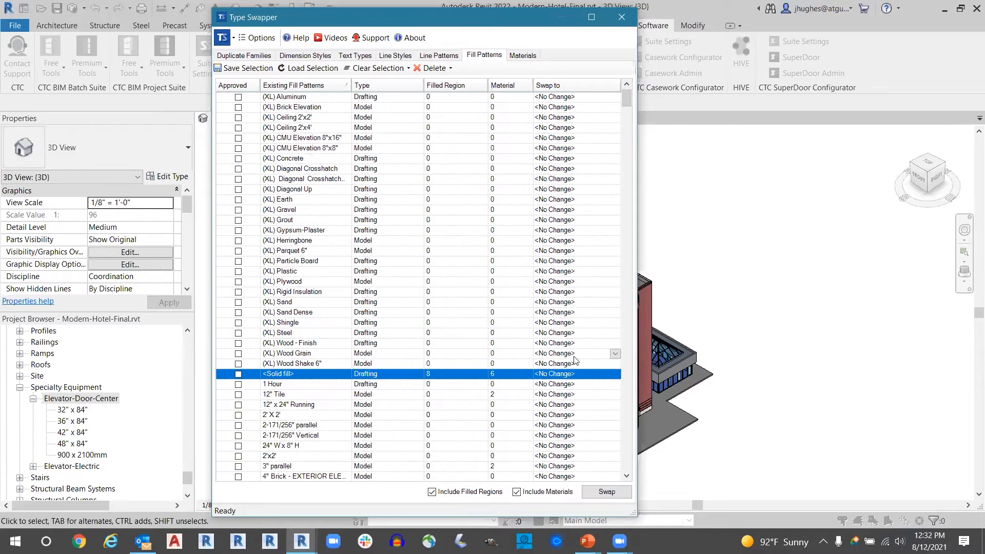
{"action": "left_click", "coordinate": [611, 374]}
{"action": "left_click", "coordinate": [501, 376]}
{"action": "key", "text": "ctrl"}
{"action": "key", "text": "ctrl"}
{"action": "key", "text": "ctrl"}
{"action": "key", "text": "ctrl"}
{"action": "left_click", "coordinate": [298, 378]}
{"action": "left_click", "coordinate": [504, 377]}
{"action": "left_click", "coordinate": [426, 377]}
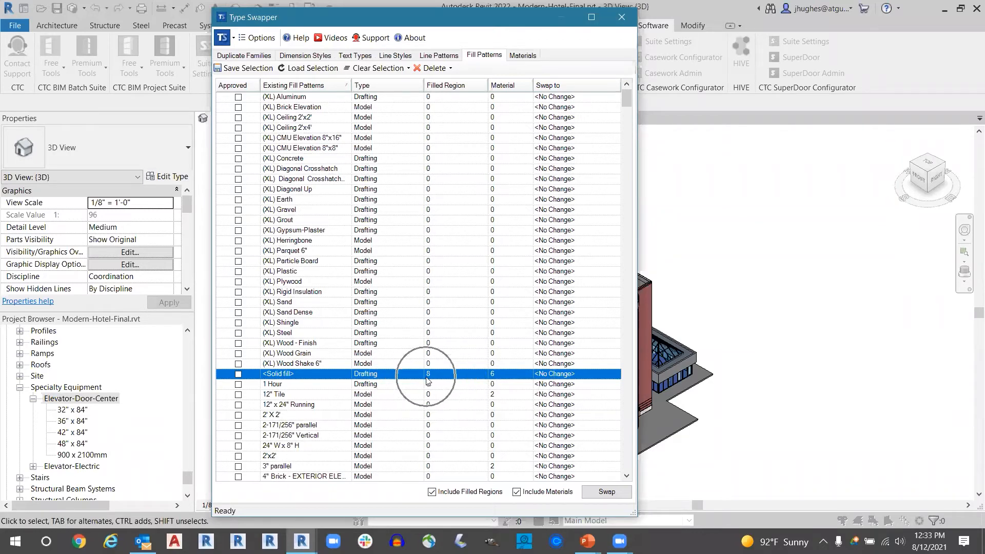
{"action": "key", "text": "ctrl"}
{"action": "key", "text": "ctrl"}
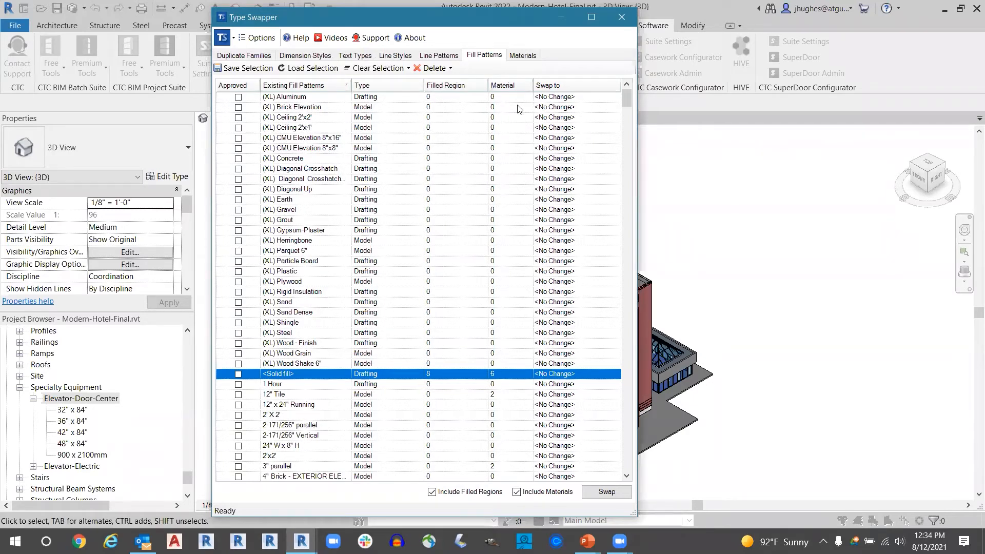
- Review the project's existing materials and their swap targets in Type Swapper, and close the tool
{"action": "left_click", "coordinate": [520, 56]}
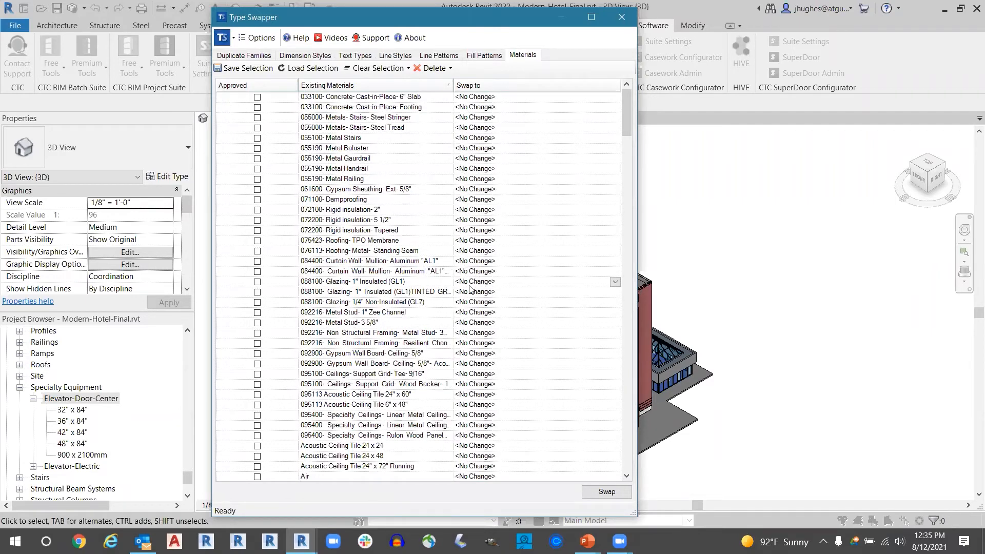
{"action": "scroll", "coordinate": [358, 286], "scroll_direction": "down", "scroll_amount": 8}
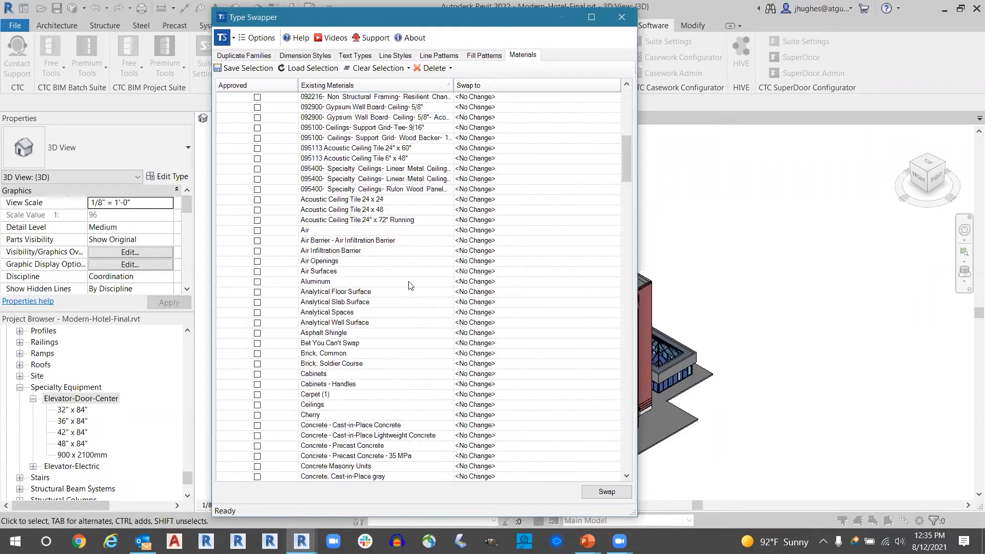
{"action": "scroll", "coordinate": [437, 263], "scroll_direction": "up", "scroll_amount": 7}
{"action": "scroll", "coordinate": [438, 263], "scroll_direction": "up", "scroll_amount": 1}
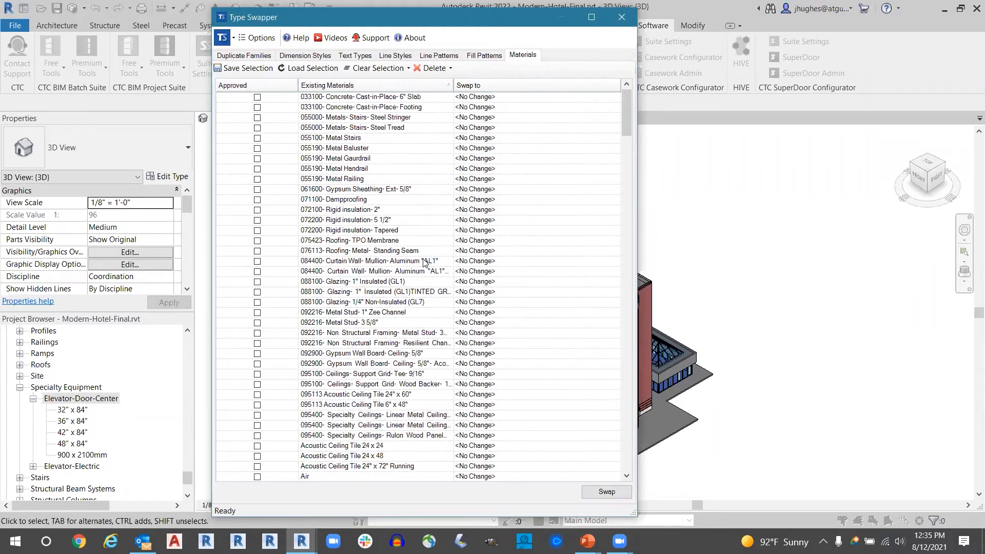
{"action": "mouse_move", "coordinate": [543, 181]}
{"action": "left_click", "coordinate": [625, 22]}
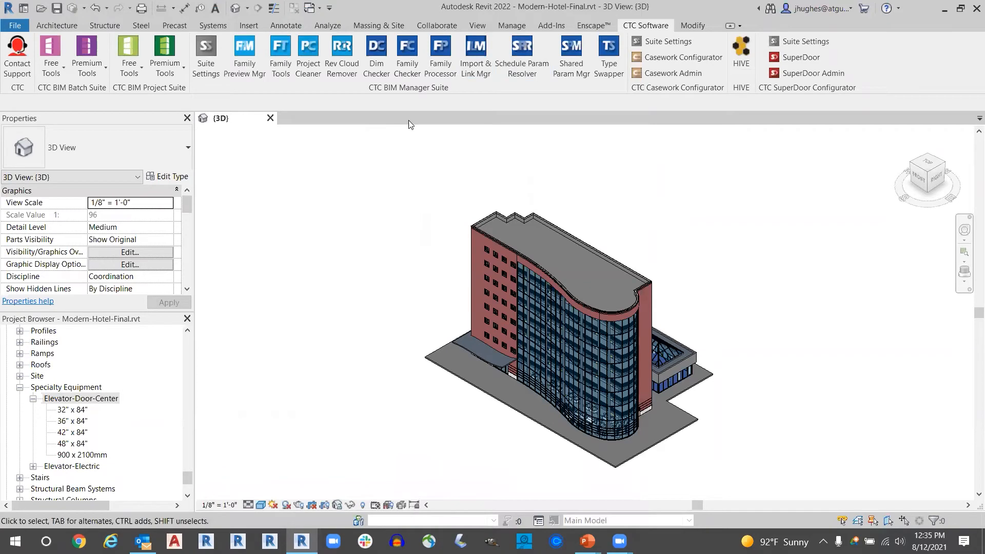
- Open the project's Material Browser and inspect the appearance of 055100- Metal Stairs and 055000- Metals- Stairs- Steel Stringer
{"action": "left_click", "coordinate": [506, 23]}
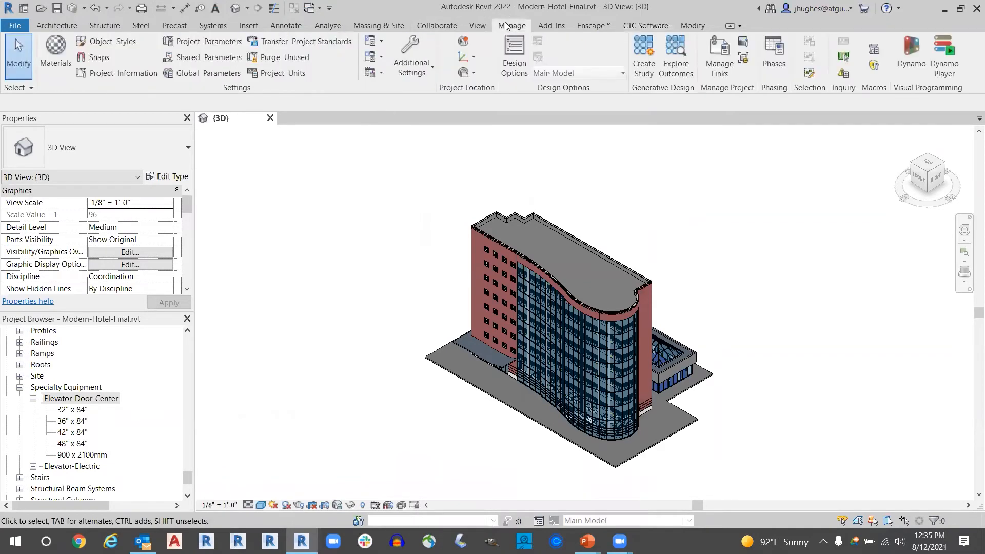
{"action": "left_click", "coordinate": [63, 52]}
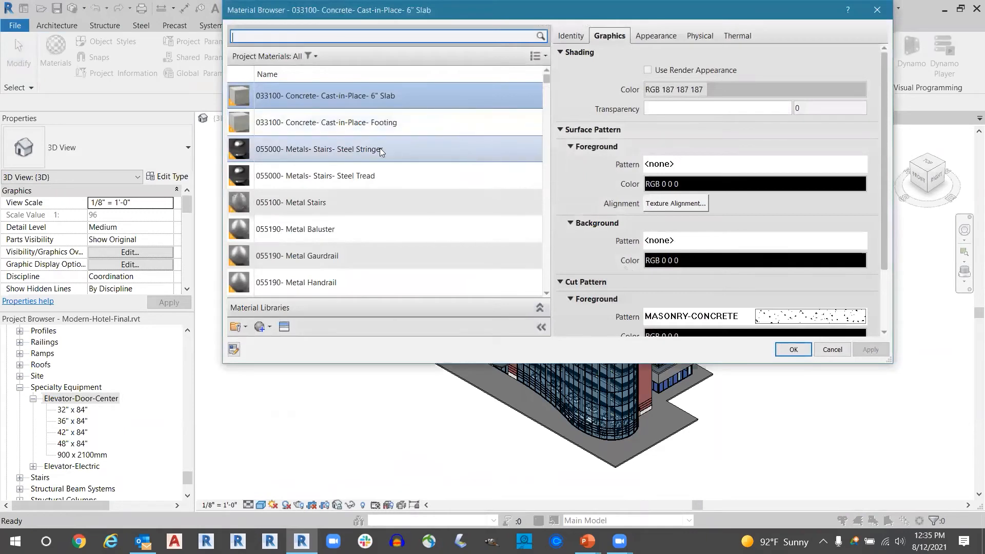
{"action": "left_click", "coordinate": [380, 149]}
{"action": "left_click", "coordinate": [305, 205]}
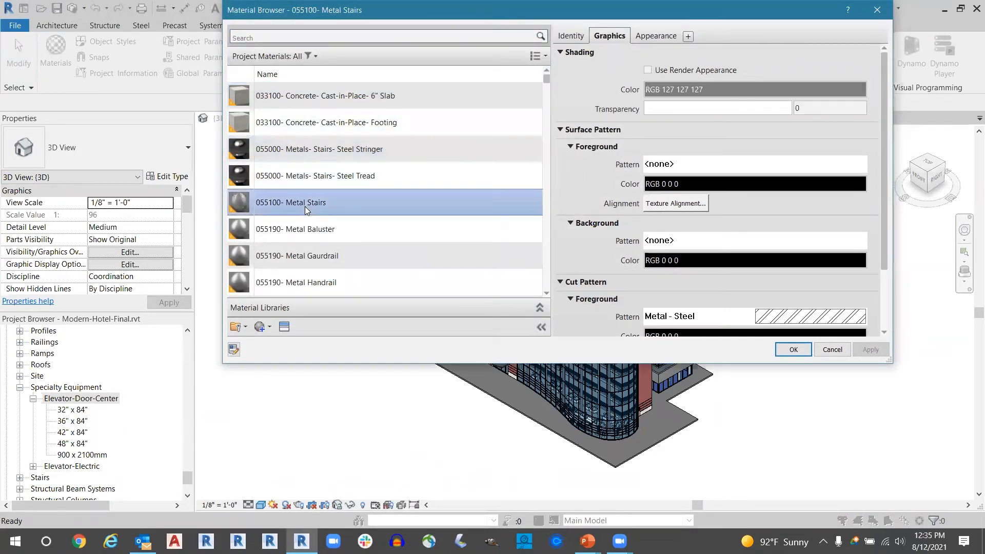
{"action": "left_click", "coordinate": [645, 37]}
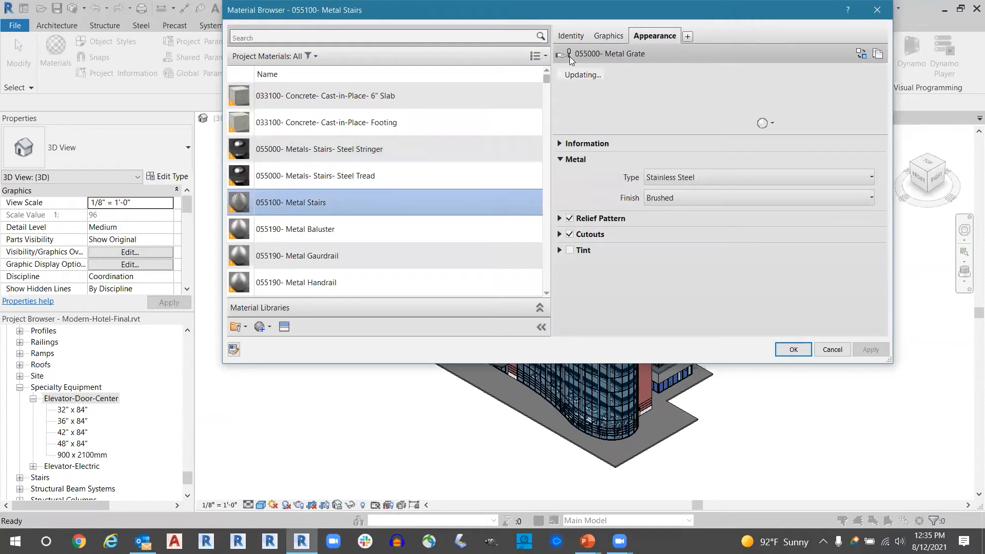
{"action": "left_click", "coordinate": [331, 148]}
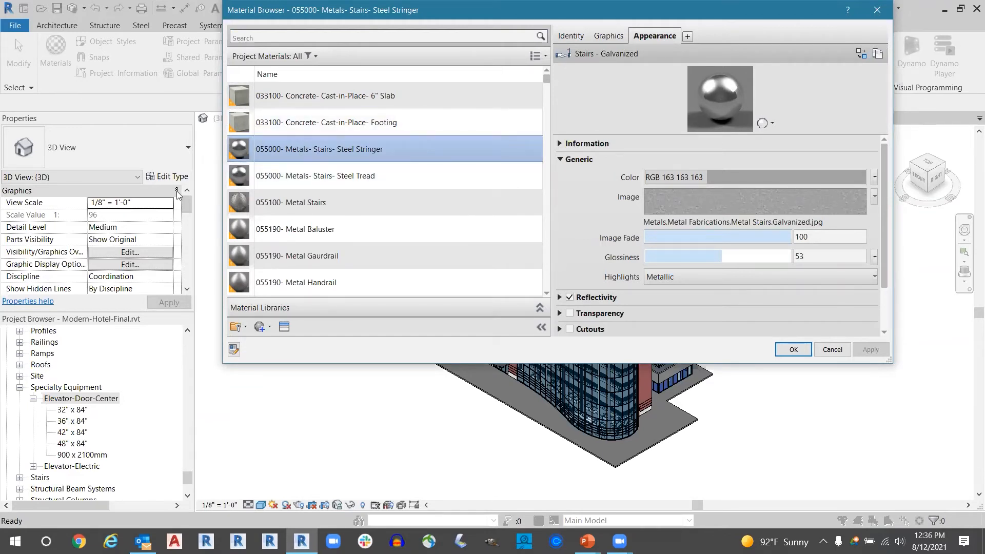
- Check the options for creating and duplicating materials, and duplicate the appearance asset of 055000- Metals- Stairs- Steel Stringer
{"action": "left_click", "coordinate": [263, 327]}
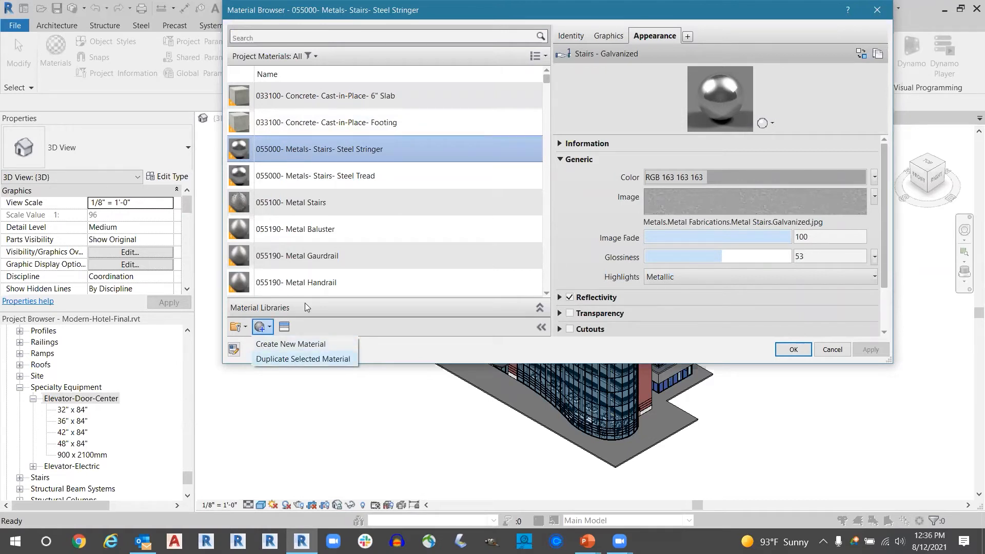
{"action": "left_click", "coordinate": [591, 104]}
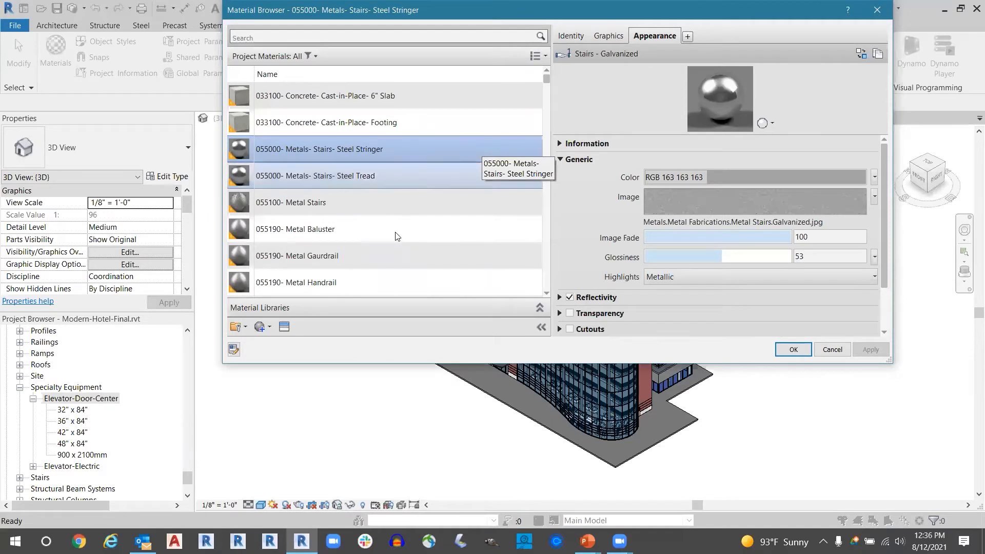
{"action": "scroll", "coordinate": [395, 232], "scroll_direction": "down", "scroll_amount": 1}
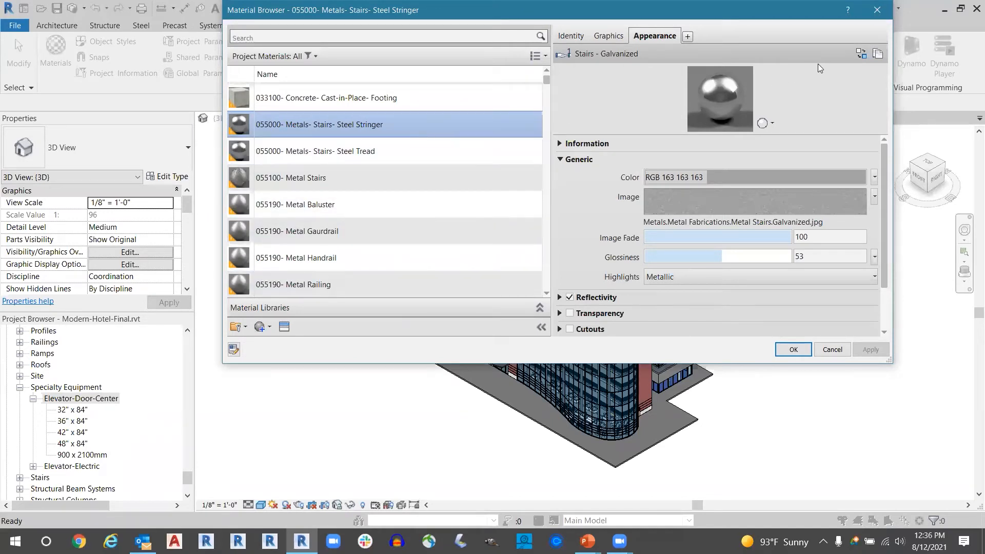
{"action": "key", "text": "ctrl"}
{"action": "key", "text": "ctrl"}
{"action": "key", "text": "ctrl"}
{"action": "key", "text": "ctrl"}
{"action": "left_click", "coordinate": [878, 53]}
{"action": "key", "text": "ctrl"}
{"action": "key", "text": "ctrl"}
{"action": "scroll", "coordinate": [428, 88], "scroll_direction": "up", "scroll_amount": 1}
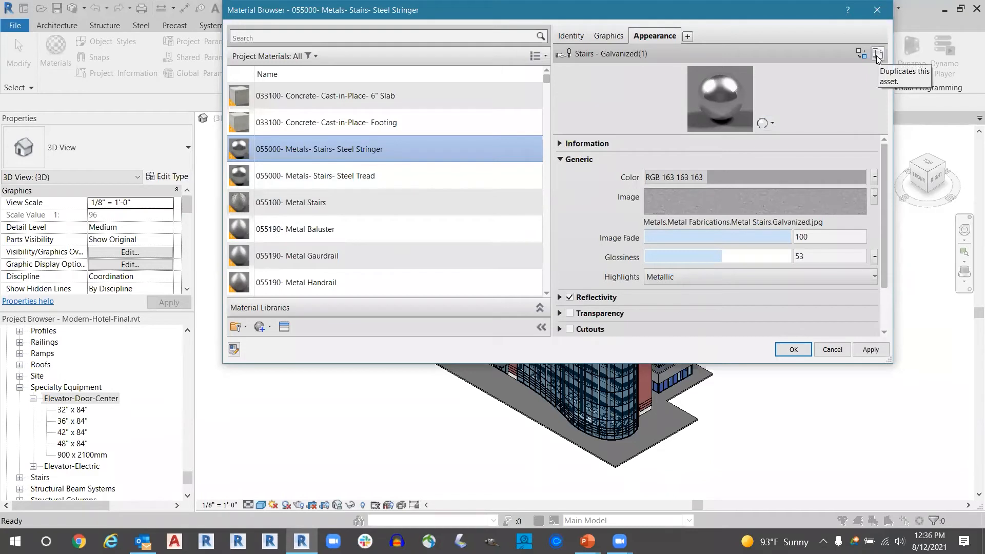
- Check the commands available for the Steel Stringer material and close the Material Browser without applying changes
{"action": "right_click", "coordinate": [367, 152]}
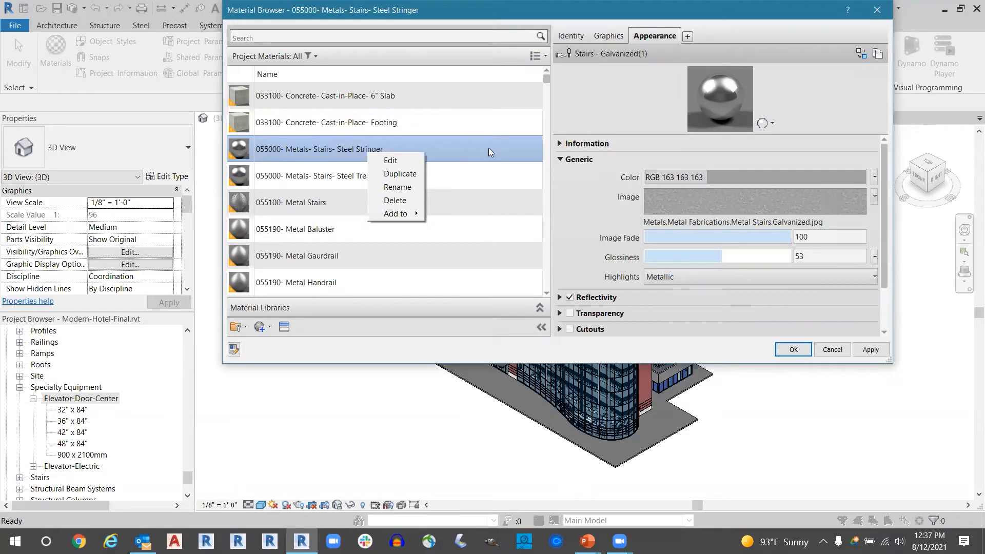
{"action": "left_click", "coordinate": [585, 104]}
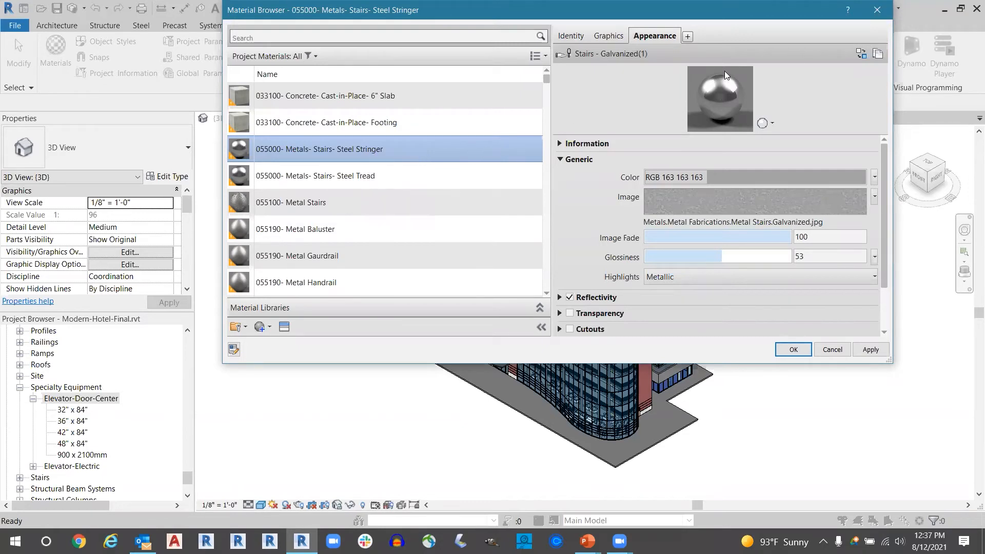
{"action": "left_click", "coordinate": [876, 10]}
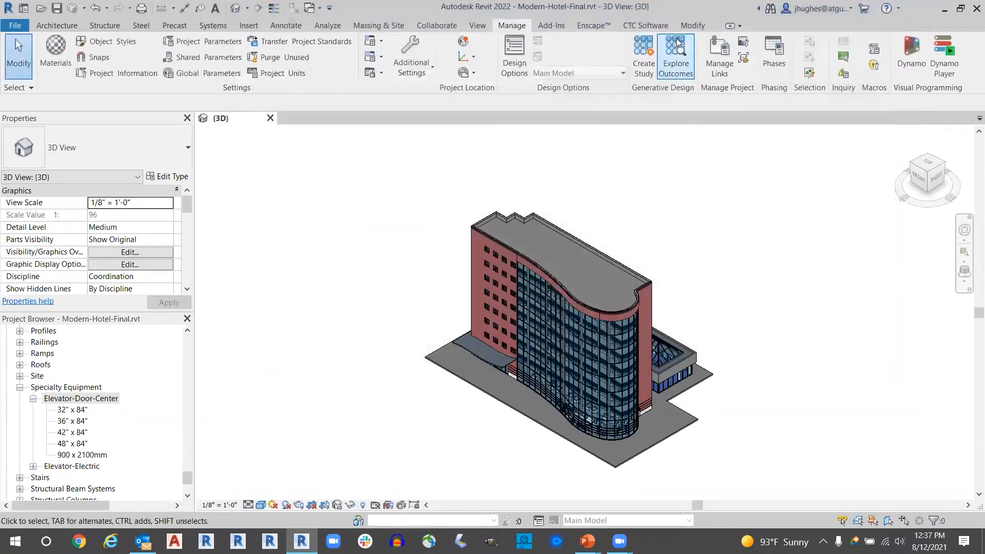
- Reopen Type Swapper, review its help, feature request, bug report and support options, and close it
{"action": "left_click", "coordinate": [646, 24]}
{"action": "left_click", "coordinate": [609, 51]}
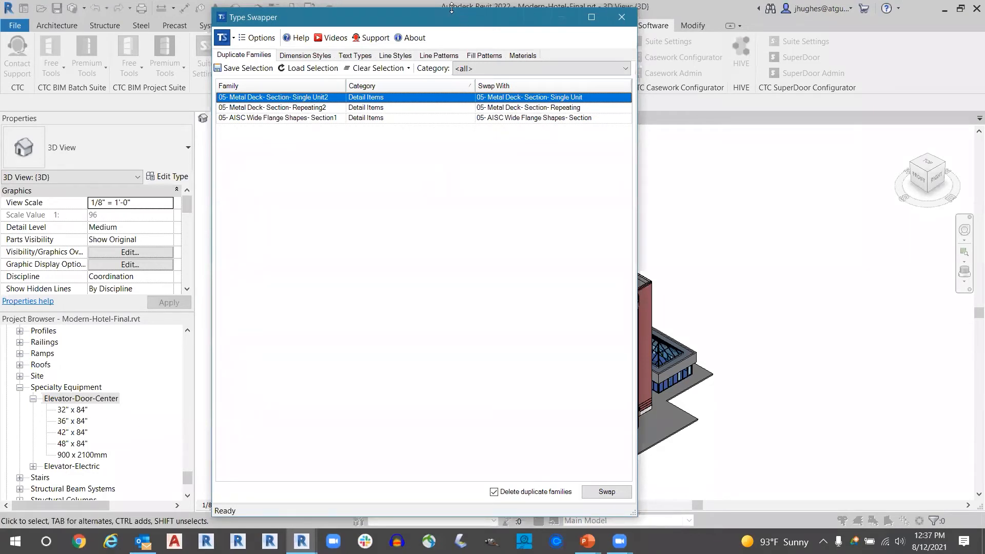
{"action": "left_click_drag", "start_coordinate": [450, 17], "coordinate": [451, 27]}
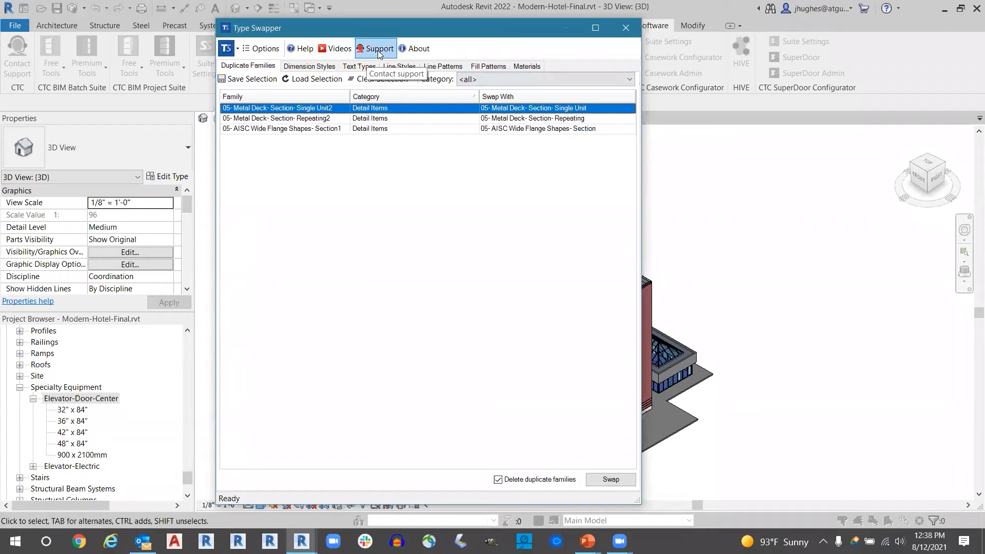
{"action": "left_click", "coordinate": [229, 50]}
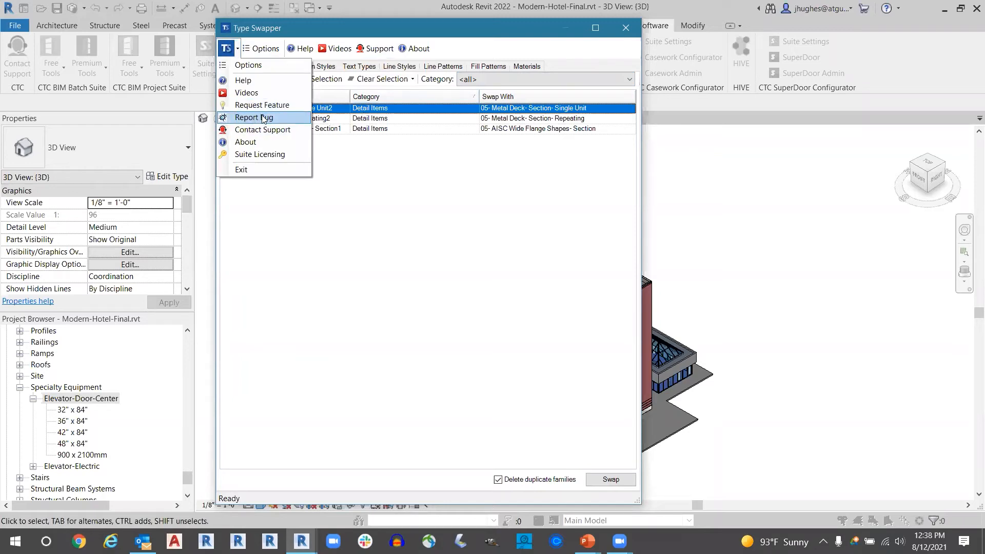
{"action": "left_click", "coordinate": [420, 199]}
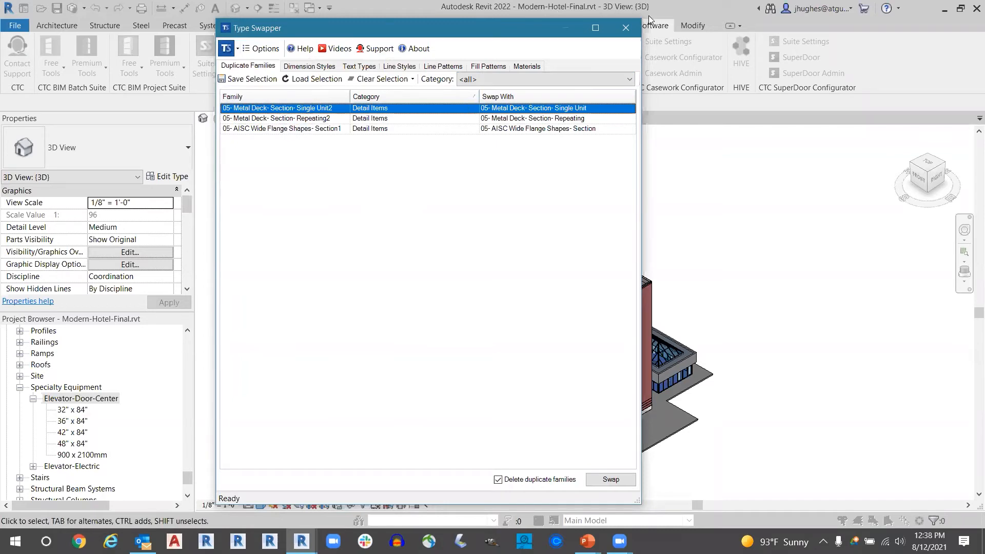
{"action": "left_click", "coordinate": [634, 33]}
- Switch to the PowerPoint presentation on replacing rogue Revit lines, text and dimensions
{"action": "key", "text": "alt+Tab"}
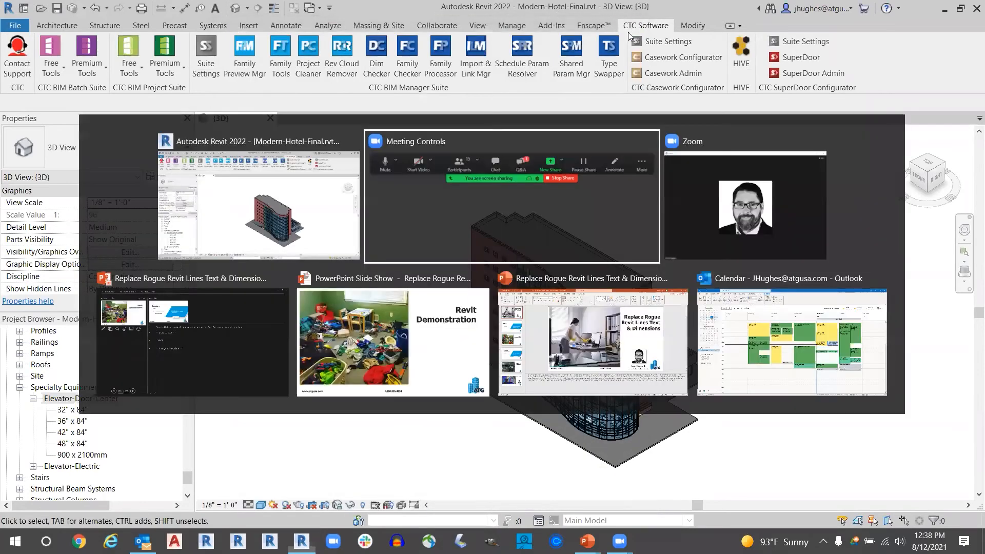
{"action": "key", "text": "alt+Tab"}
{"action": "key", "text": "alt+Tab"}
{"action": "key", "text": "alt+Tab"}
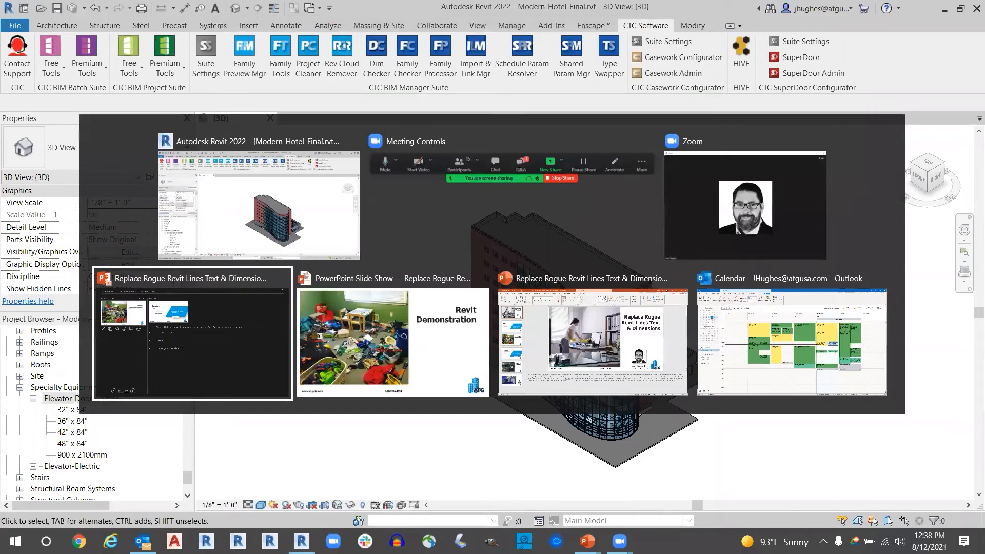
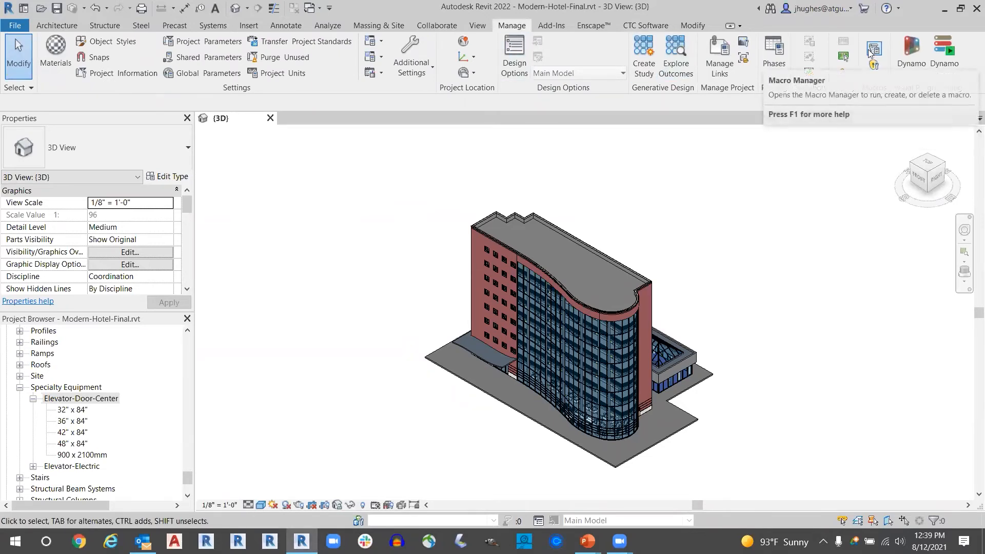
- View the Select Elements by ID dialog and close it without selecting any elements
{"action": "left_click", "coordinate": [842, 61]}
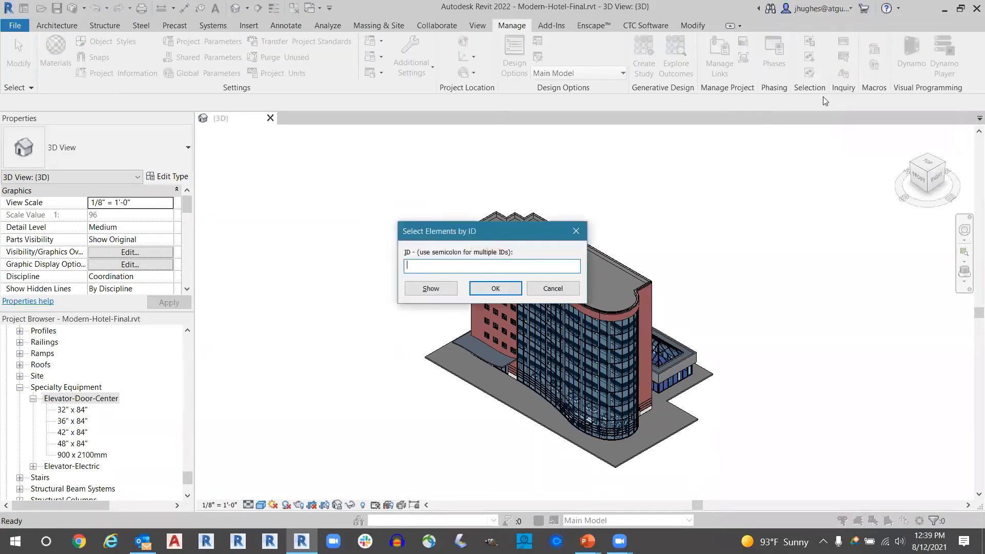
{"action": "key", "text": "ctrl"}
{"action": "left_click", "coordinate": [544, 288]}
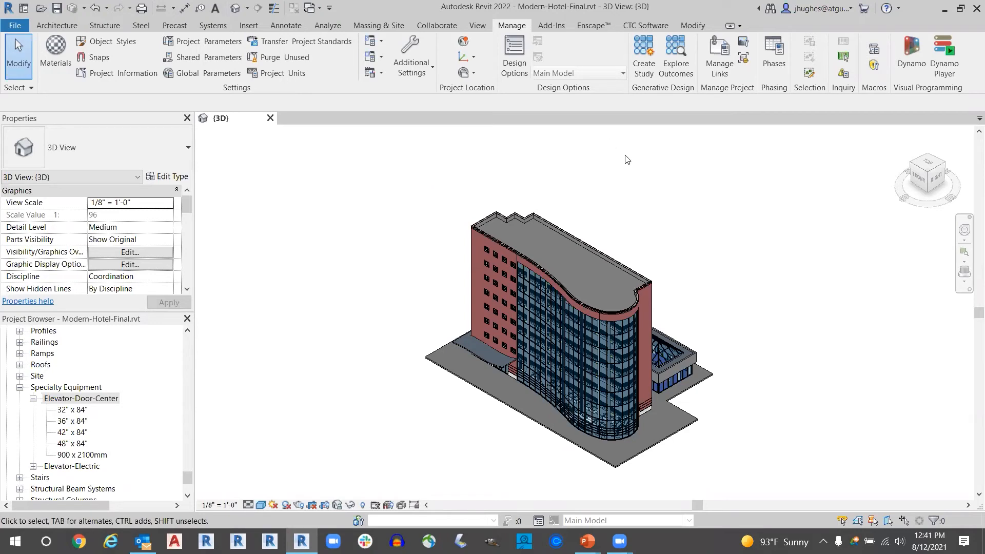
- Reopen Type Swapper and view the existing line styles sorted by count from highest to lowest
{"action": "left_click", "coordinate": [623, 27]}
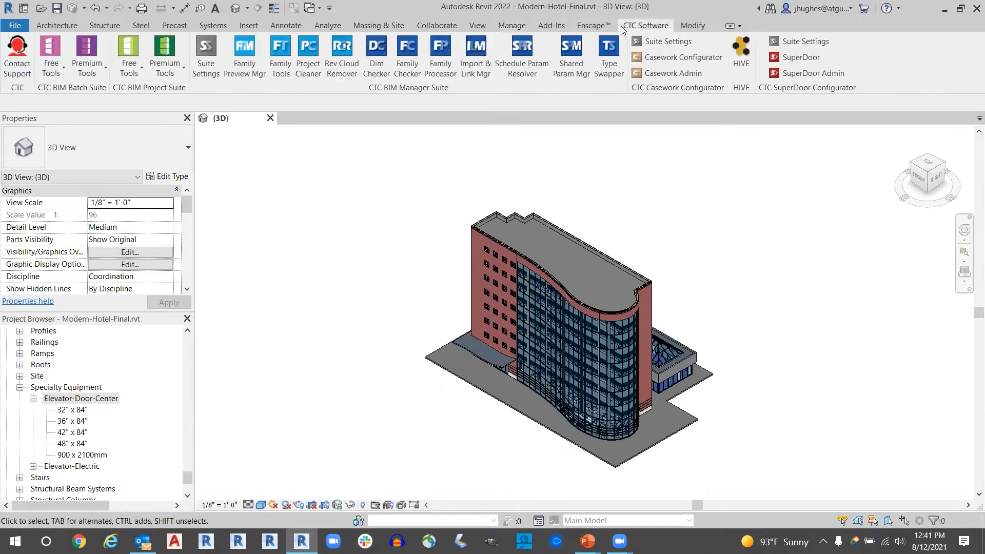
{"action": "left_click", "coordinate": [606, 61]}
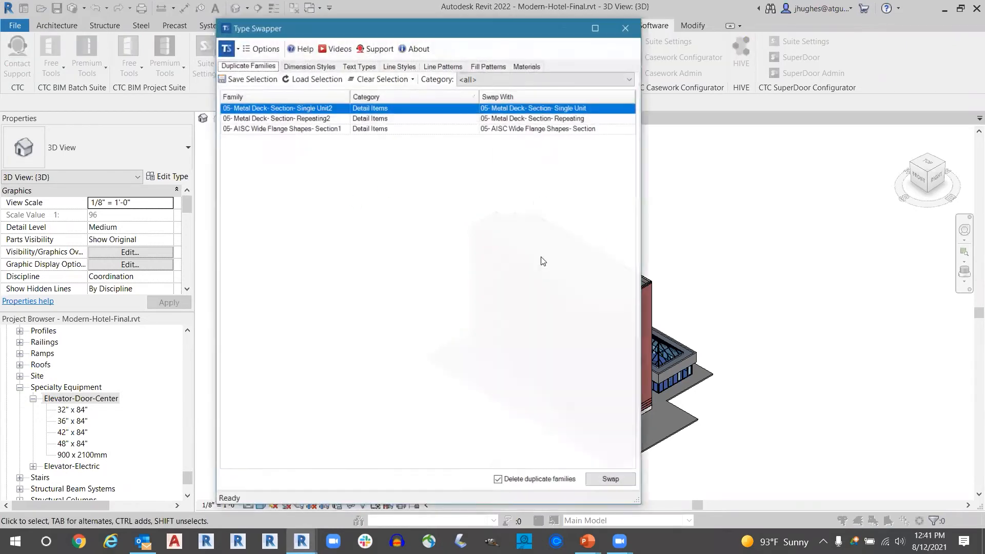
{"action": "left_click", "coordinate": [400, 66]}
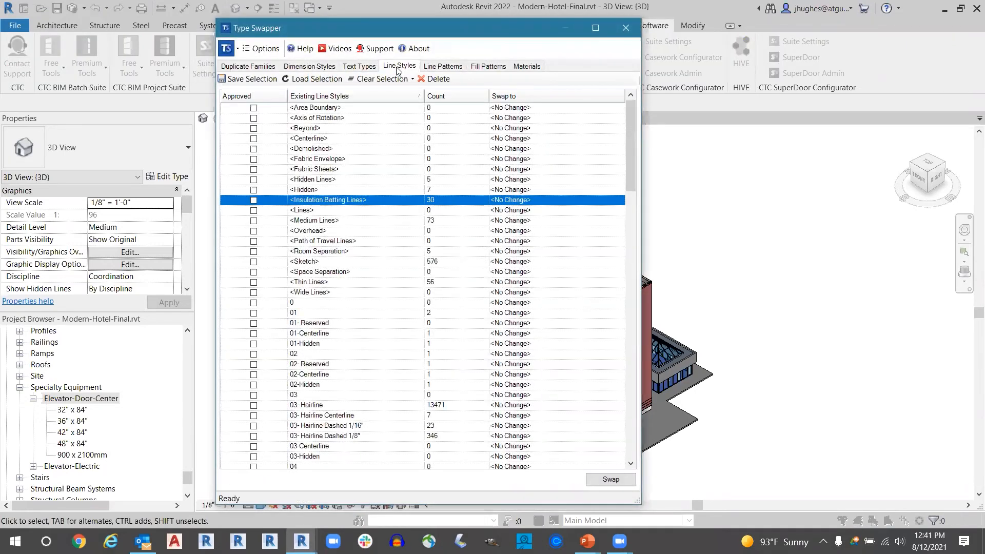
{"action": "key", "text": "ctrl"}
{"action": "left_click", "coordinate": [431, 100]}
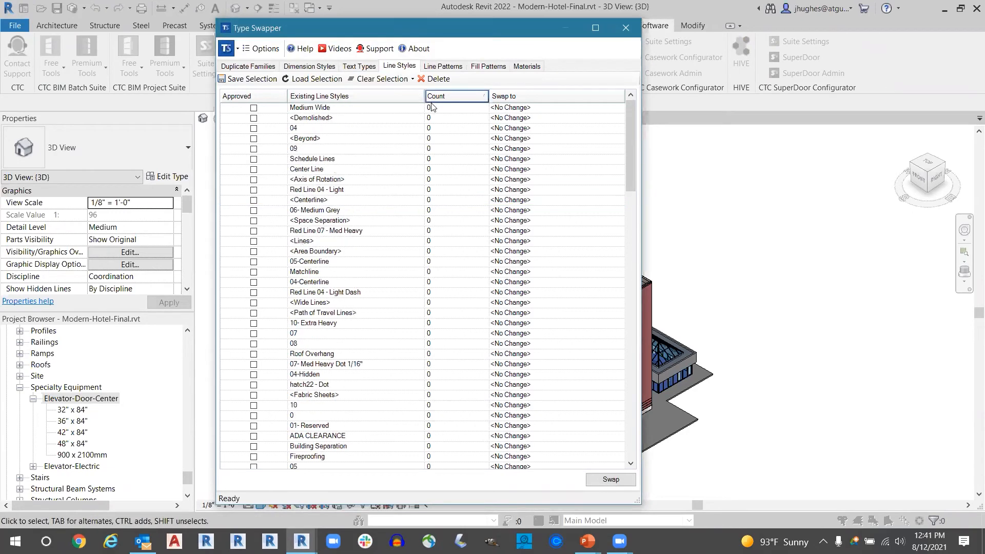
{"action": "left_click", "coordinate": [450, 101]}
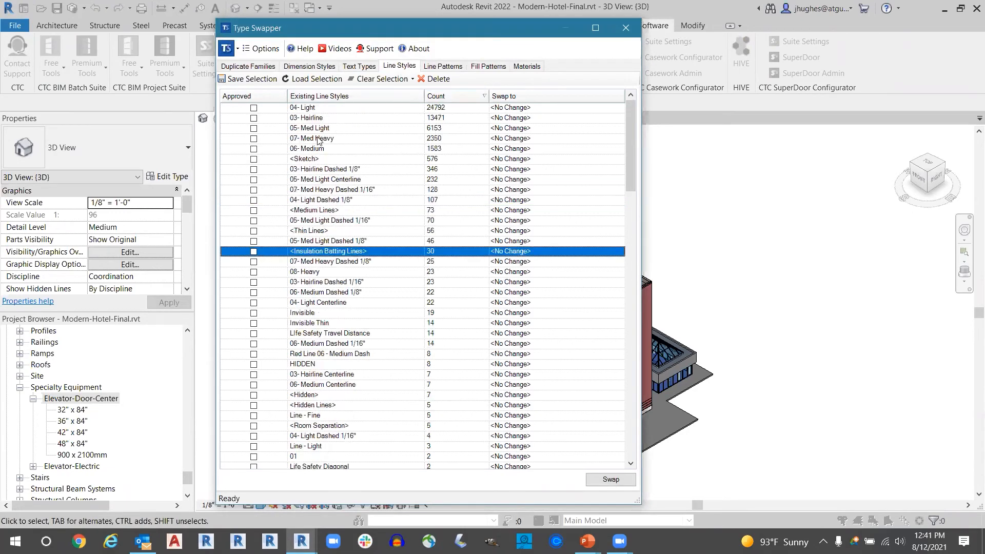
- Review the replacement styles available for the 03- Hairline Dashed 1/8" line style and close Type Swapper without swapping
{"action": "left_click", "coordinate": [353, 168]}
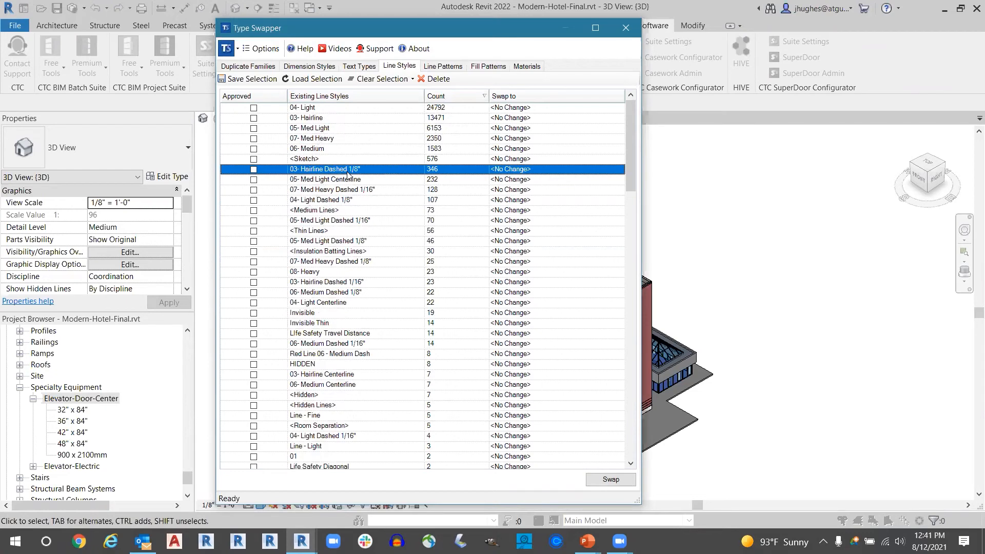
{"action": "left_click", "coordinate": [564, 168]}
{"action": "left_click", "coordinate": [619, 169]}
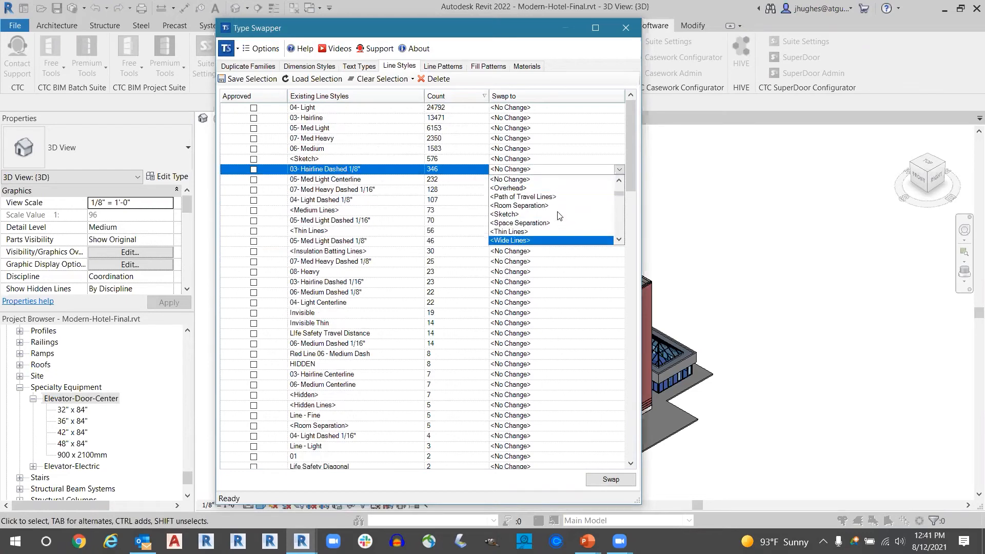
{"action": "scroll", "coordinate": [540, 231], "scroll_direction": "down", "scroll_amount": 1}
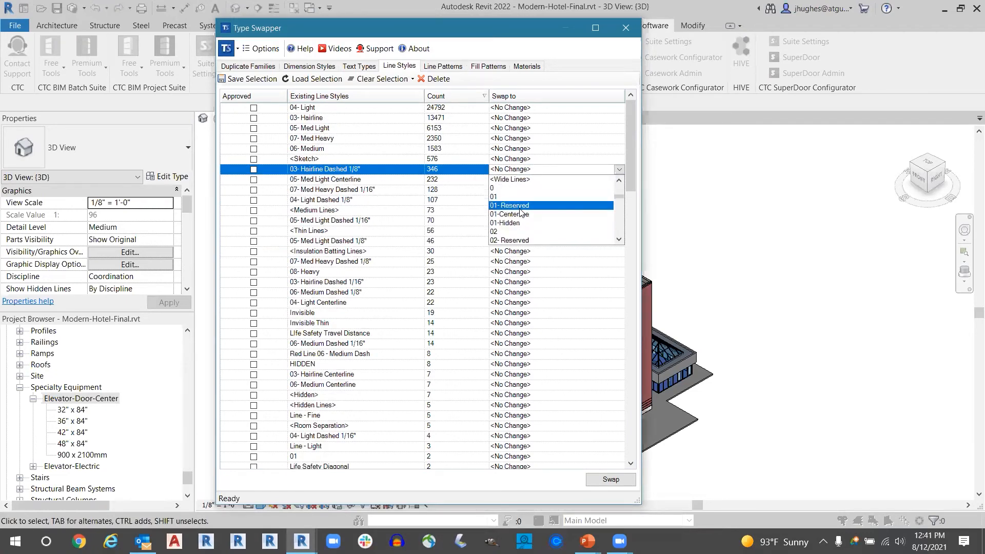
{"action": "left_click", "coordinate": [521, 213]}
{"action": "left_click", "coordinate": [536, 97]}
{"action": "left_click", "coordinate": [629, 31]}
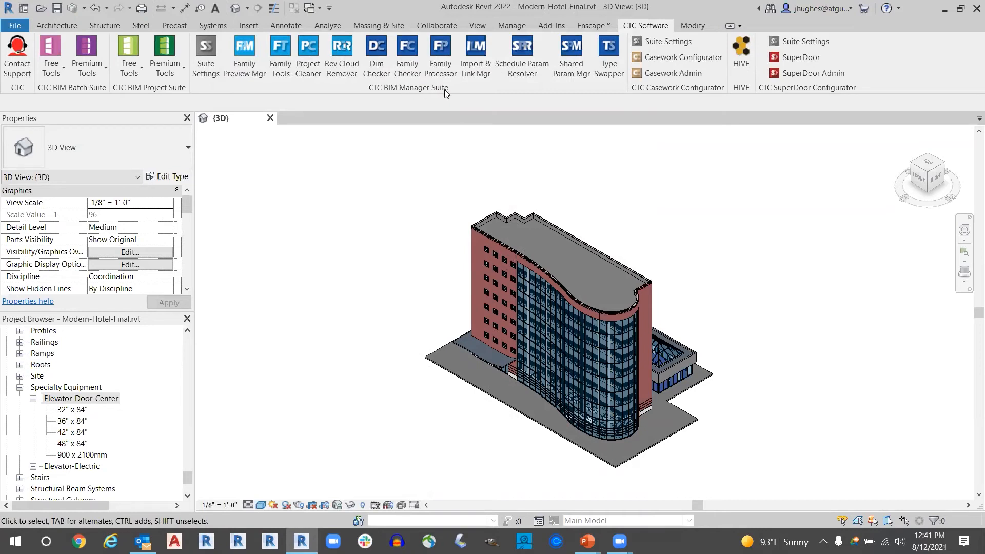
- Review the options for opening a project file, including Audit, and cancel without opening one
{"action": "left_click", "coordinate": [515, 25]}
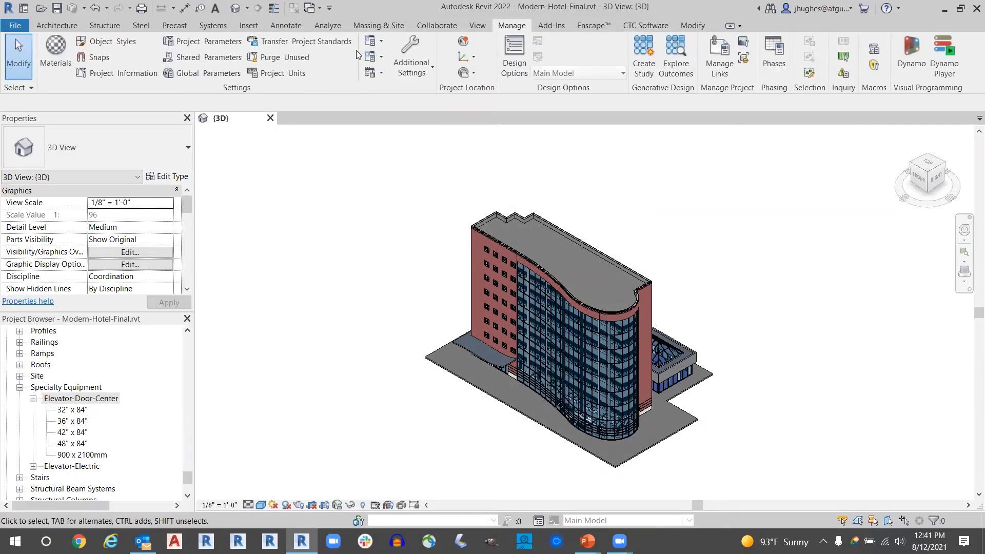
{"action": "left_click", "coordinate": [18, 27]}
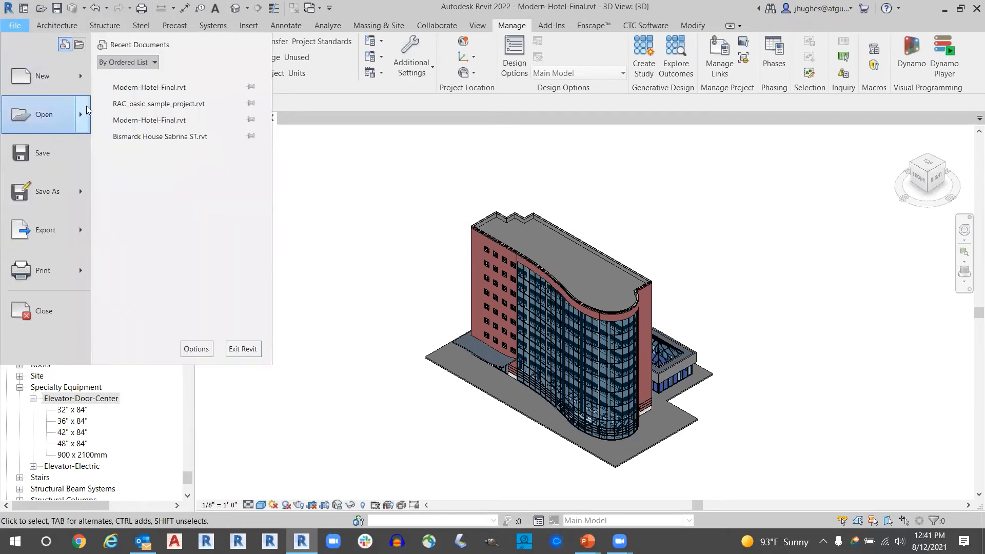
{"action": "mouse_move", "coordinate": [82, 112]}
{"action": "left_click", "coordinate": [109, 109]}
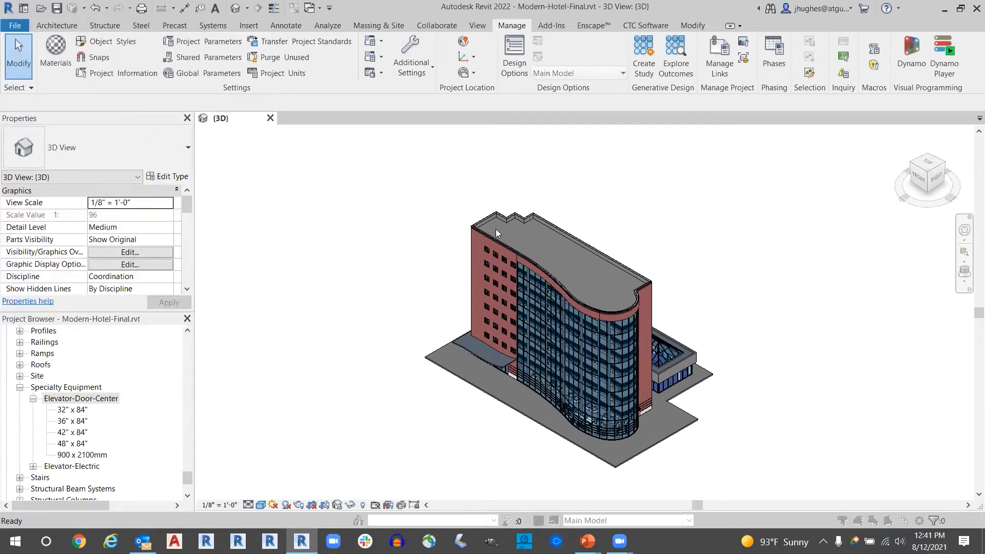
{"action": "left_click_drag", "start_coordinate": [659, 223], "coordinate": [479, 73]}
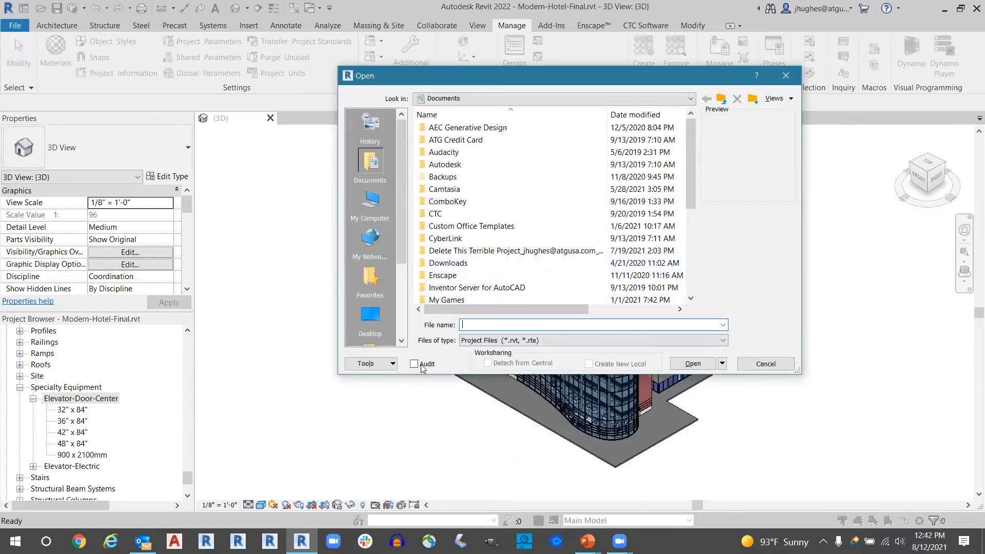
{"action": "left_click", "coordinate": [754, 364]}
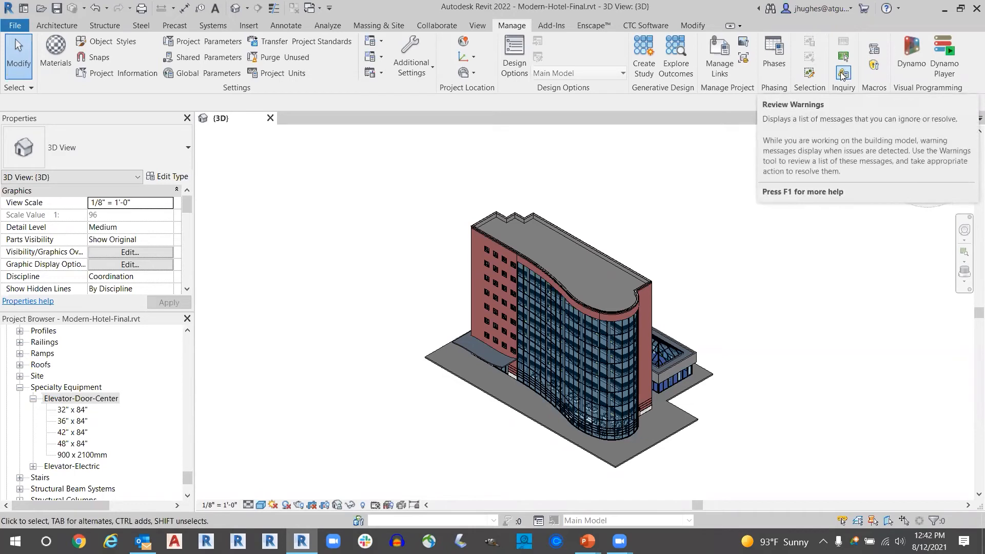
- Review the model's warnings and select the curtain wall grid line listed under the curtain grid segment warning
{"action": "left_click", "coordinate": [842, 76]}
{"action": "left_click_drag", "start_coordinate": [820, 256], "coordinate": [739, 129]}
{"action": "left_click", "coordinate": [641, 159]}
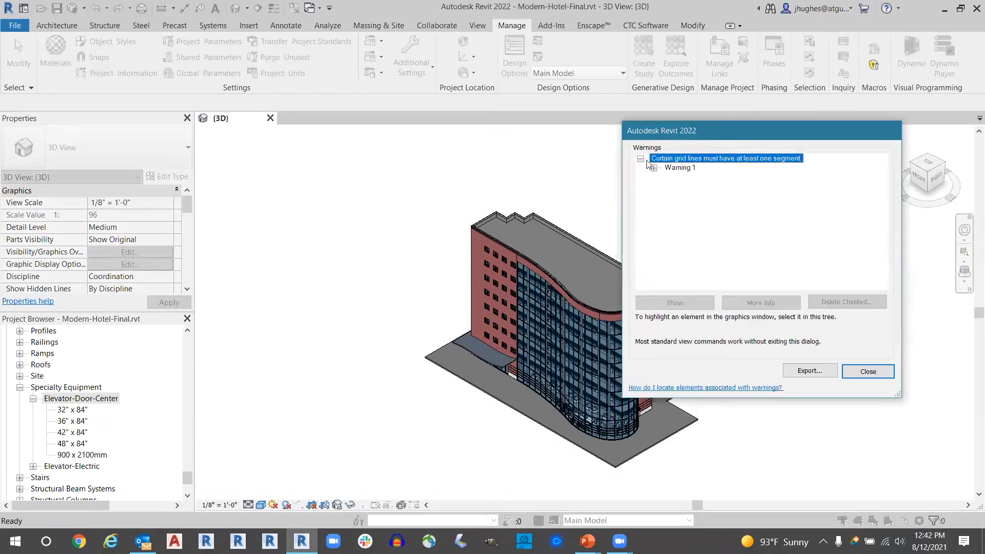
{"action": "left_click", "coordinate": [654, 168]}
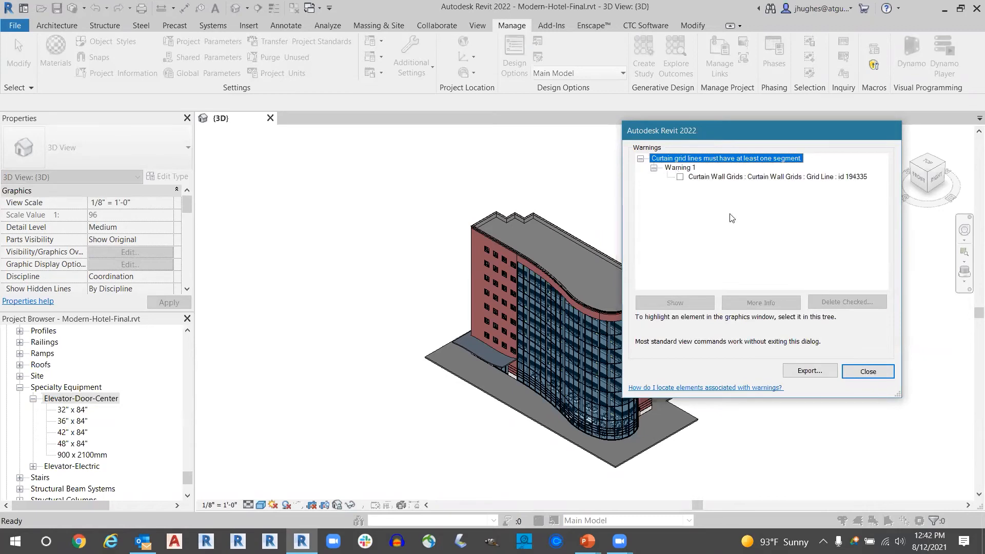
{"action": "left_click", "coordinate": [711, 180]}
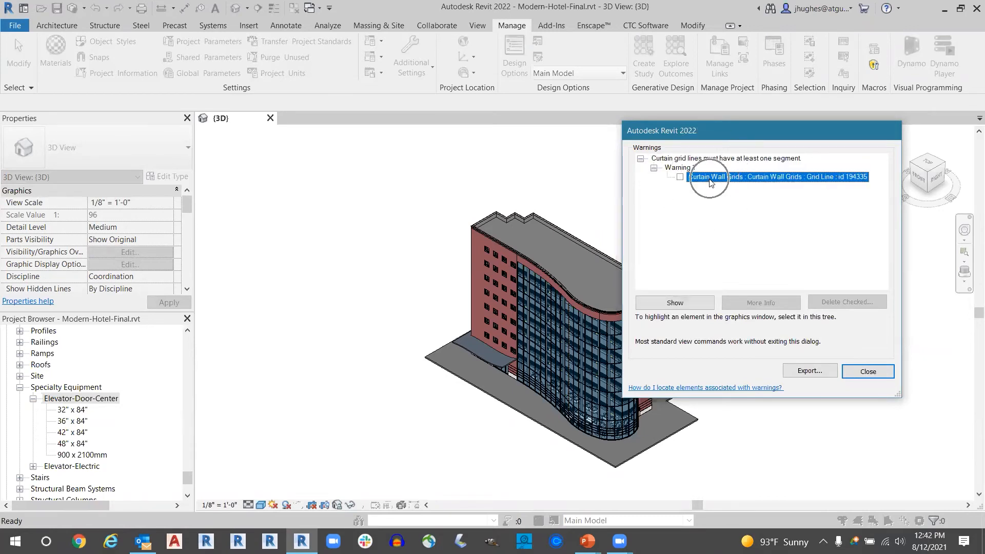
- Show the flagged curtain grid line in the model, continuing the search through closed views, and close the warnings list
{"action": "left_click", "coordinate": [678, 303]}
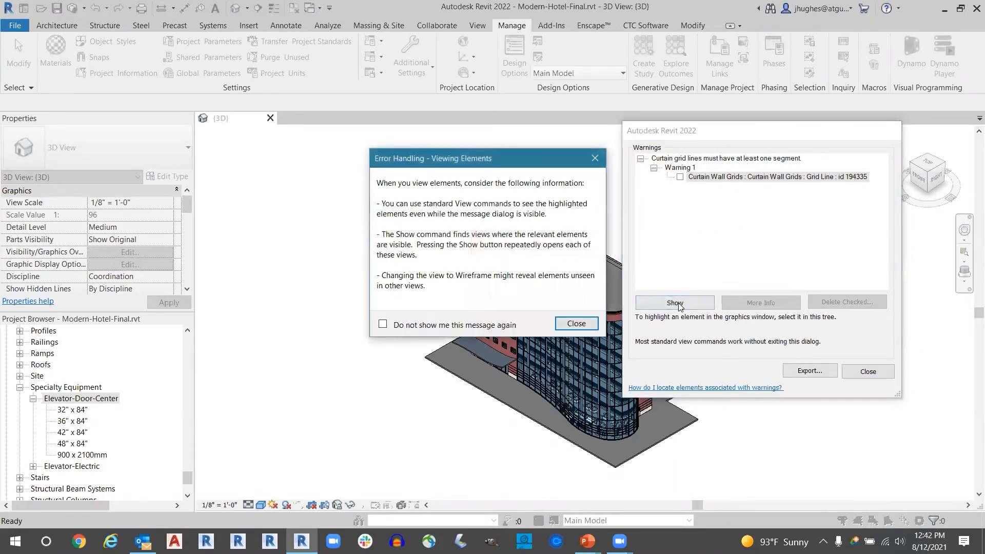
{"action": "left_click", "coordinate": [583, 325]}
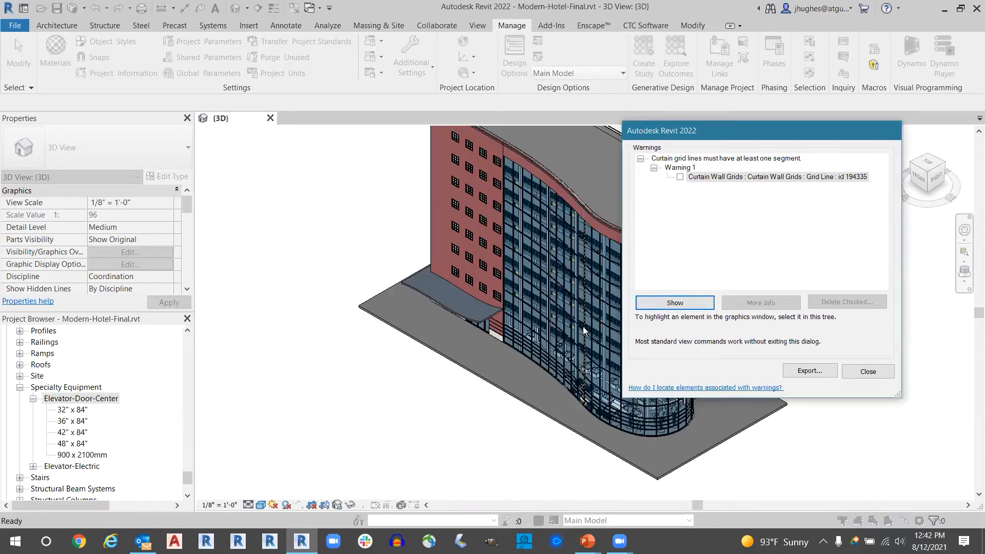
{"action": "left_click", "coordinate": [674, 302]}
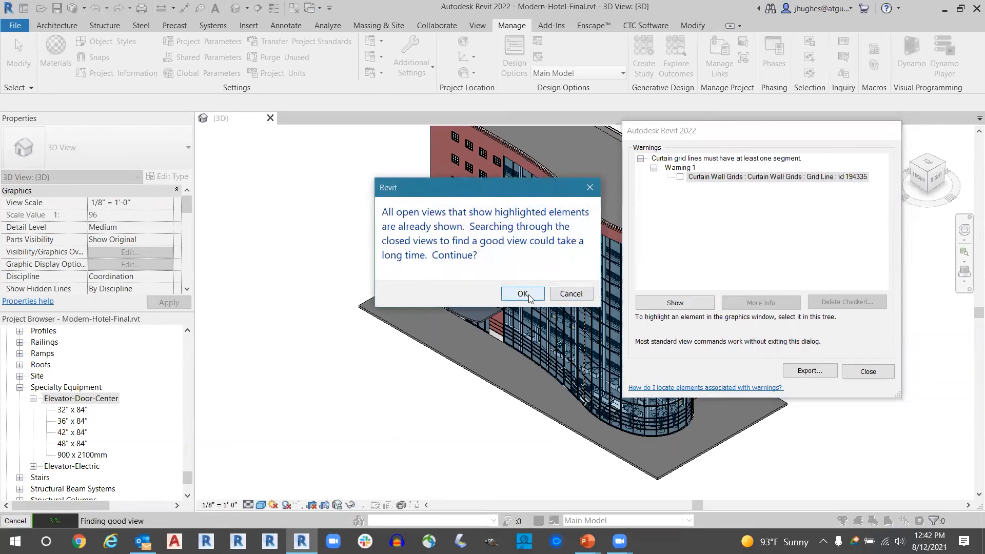
{"action": "left_click", "coordinate": [529, 295]}
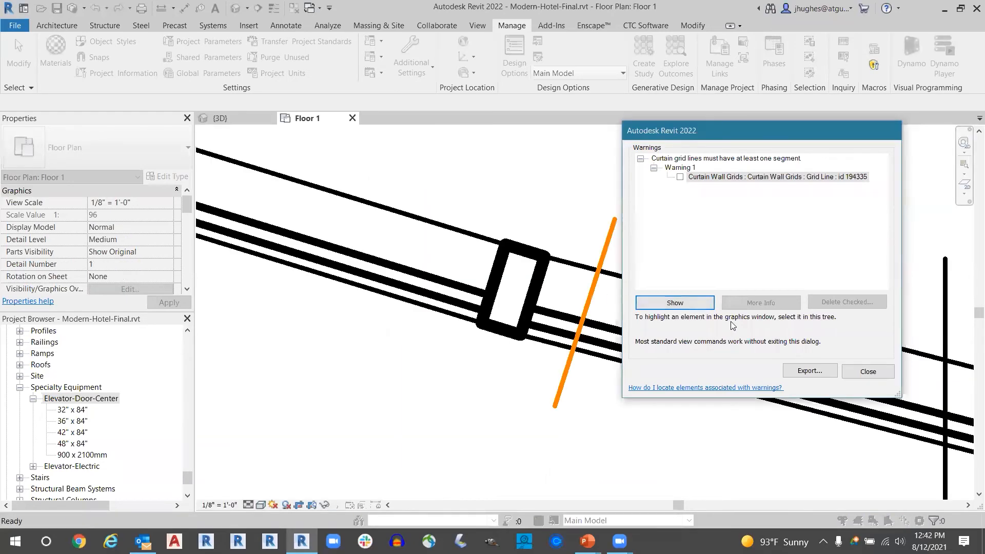
{"action": "left_click", "coordinate": [868, 371]}
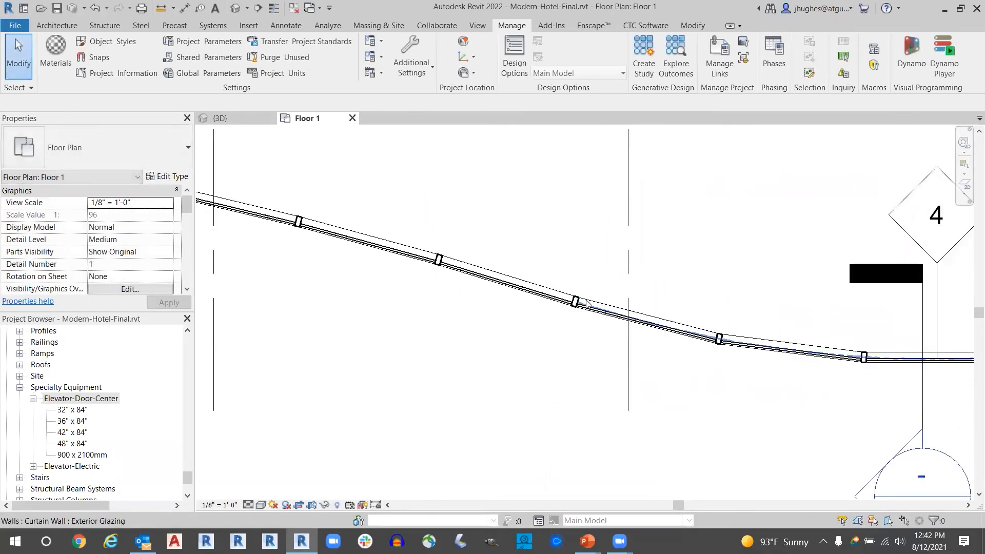
{"action": "scroll", "coordinate": [586, 304], "scroll_direction": "down", "scroll_amount": 2}
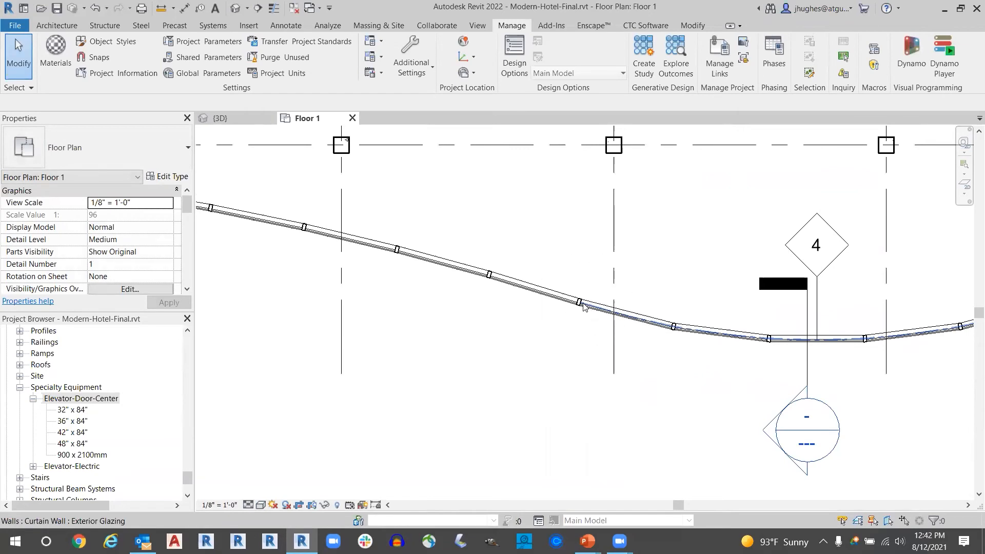
- Reopen the model warnings, expand the curtain grid line warning to its element, and close the list without deleting anything
{"action": "left_click", "coordinate": [843, 72]}
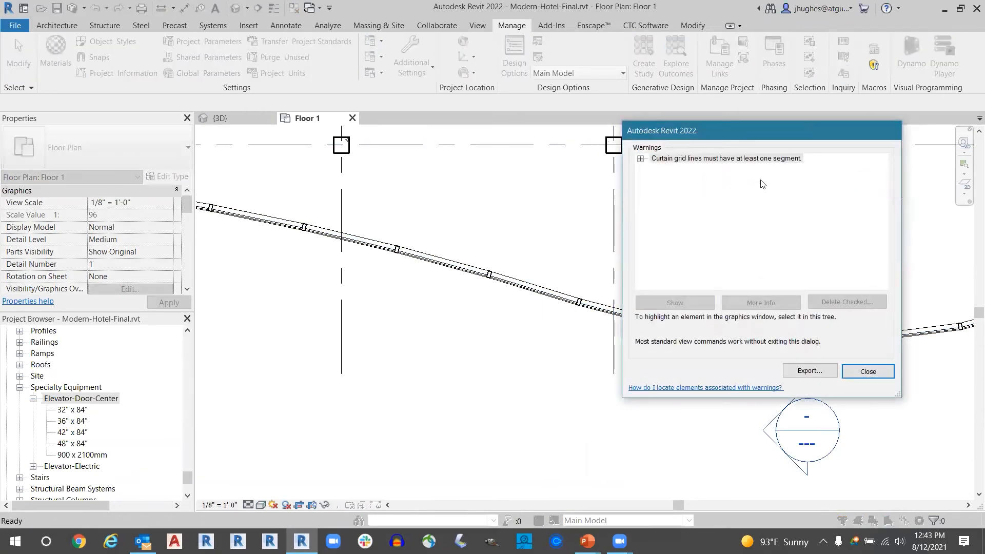
{"action": "left_click", "coordinate": [640, 158]}
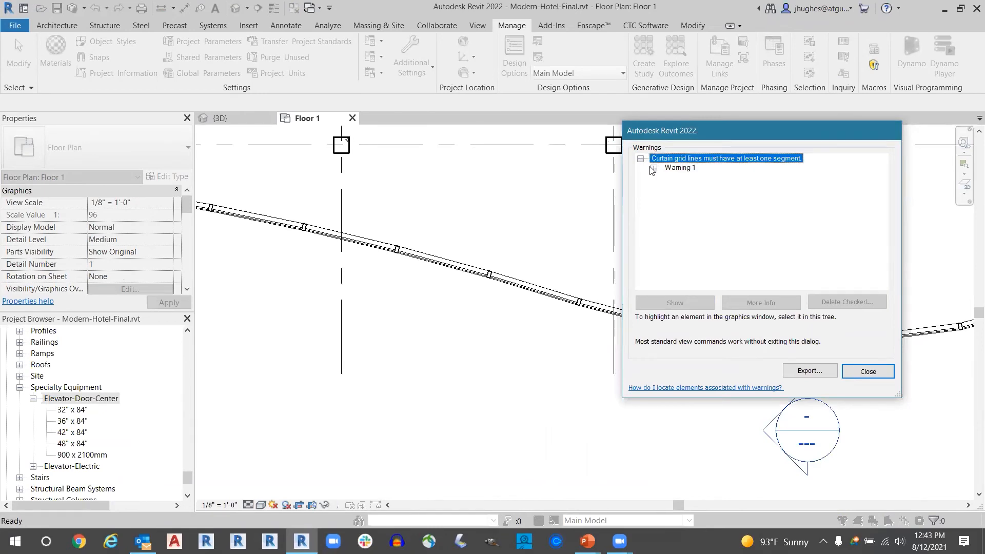
{"action": "left_click", "coordinate": [653, 168]}
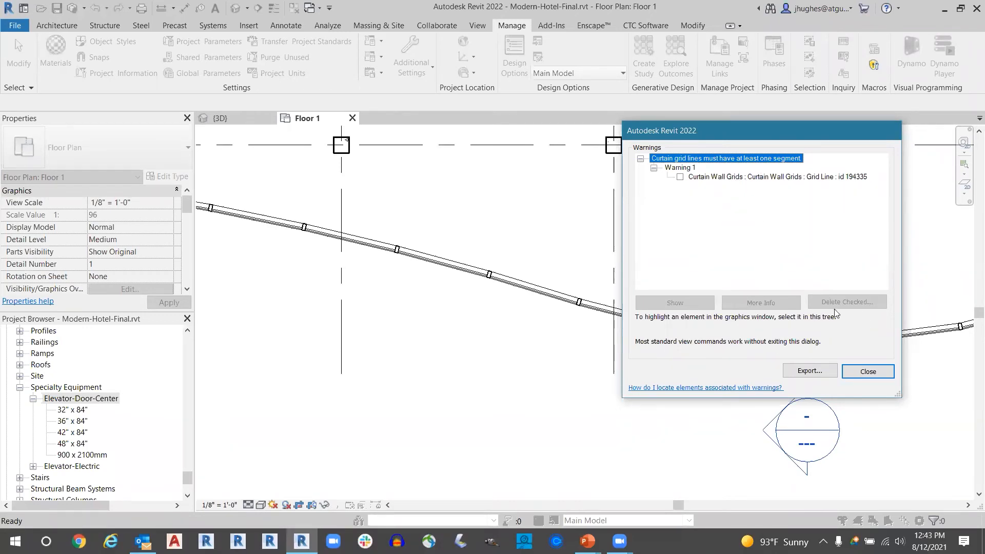
{"action": "left_click", "coordinate": [867, 373]}
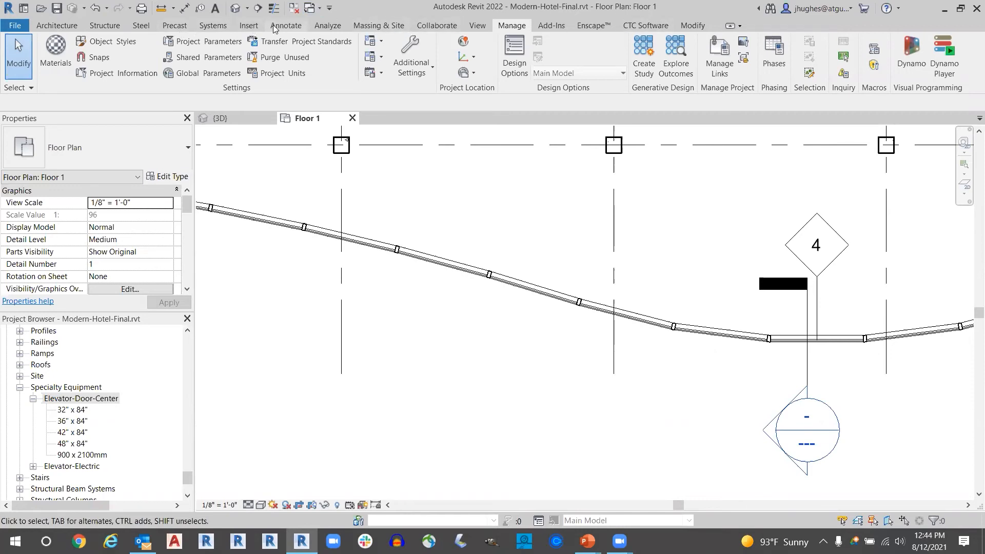
- Switch to the PowerPoint presentation and advance from the Revit Demonstration slide to the Conclusion slide
{"action": "left_click", "coordinate": [247, 27]}
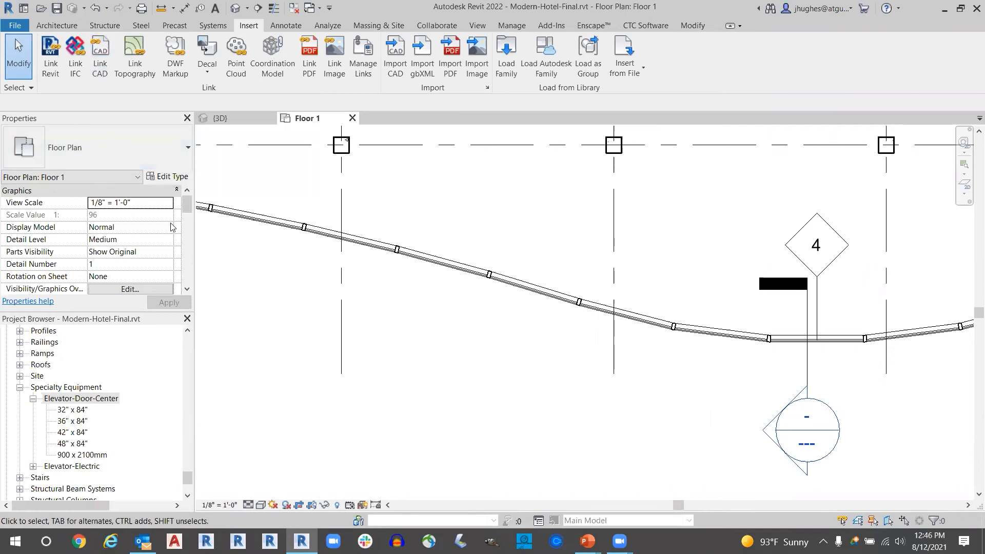
{"action": "key", "text": "alt+Tab"}
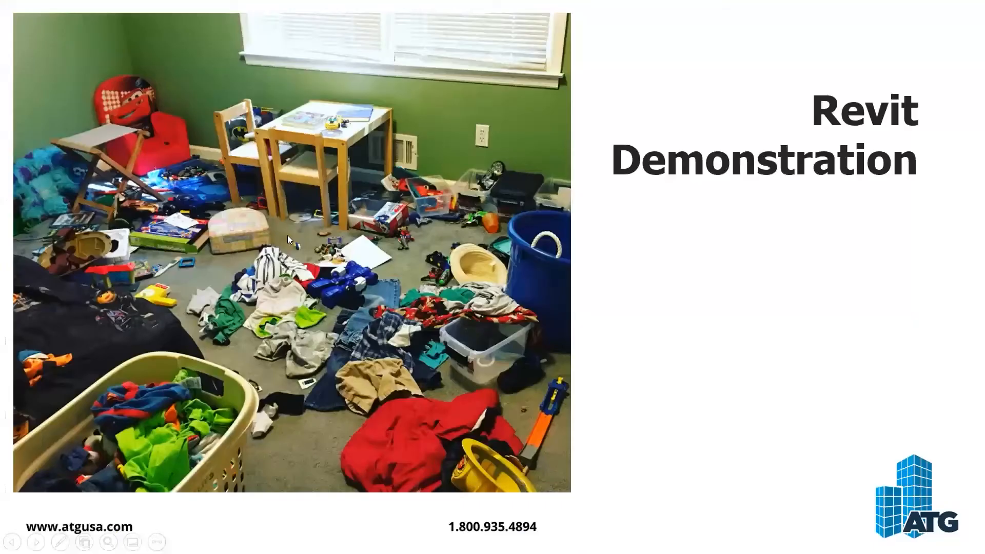
{"action": "left_click", "coordinate": [714, 345]}
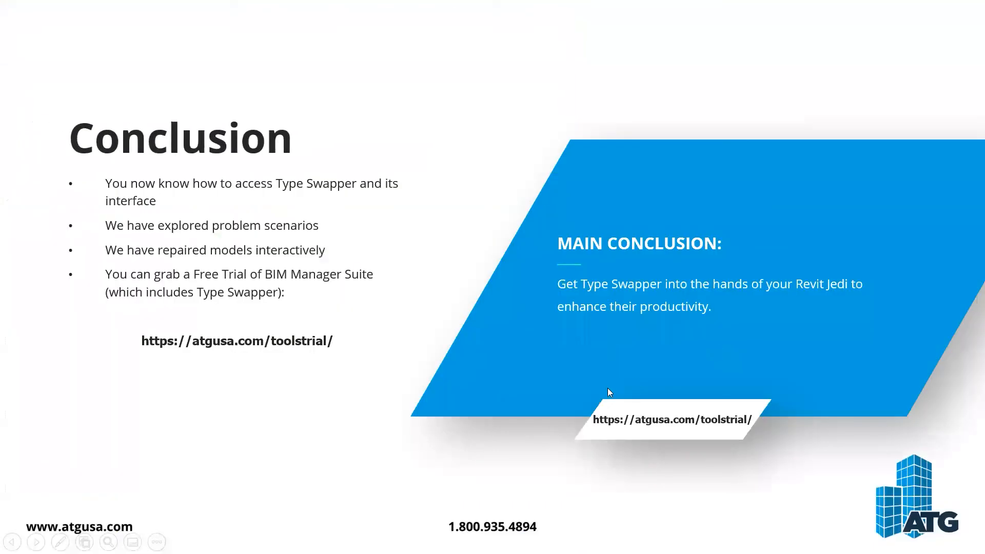